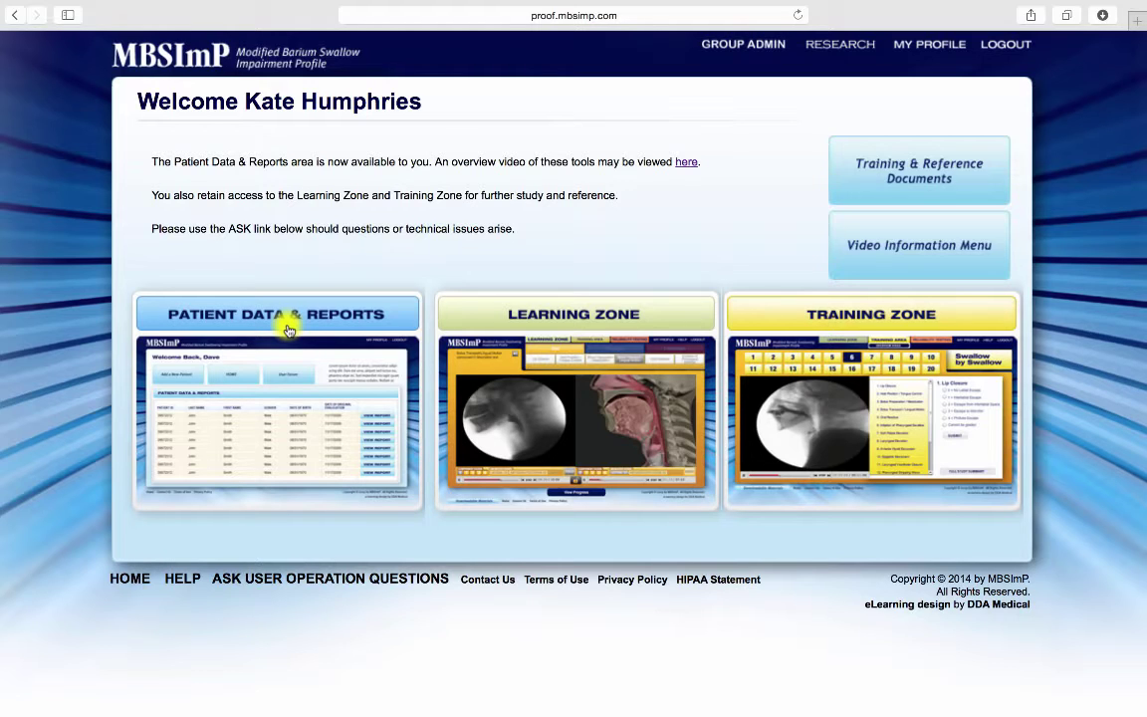
Open the patient data and reports list and filter it from 1104 records to your own 145 patients
left_click(289, 329)
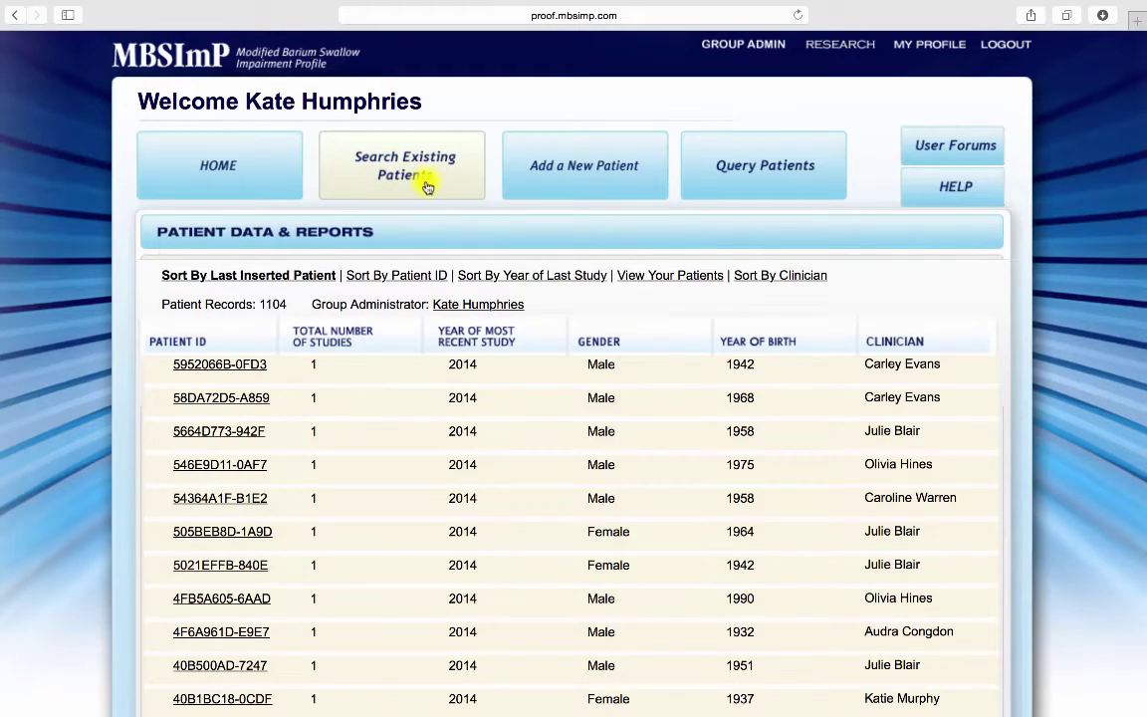
scroll(548, 373, "down", 10)
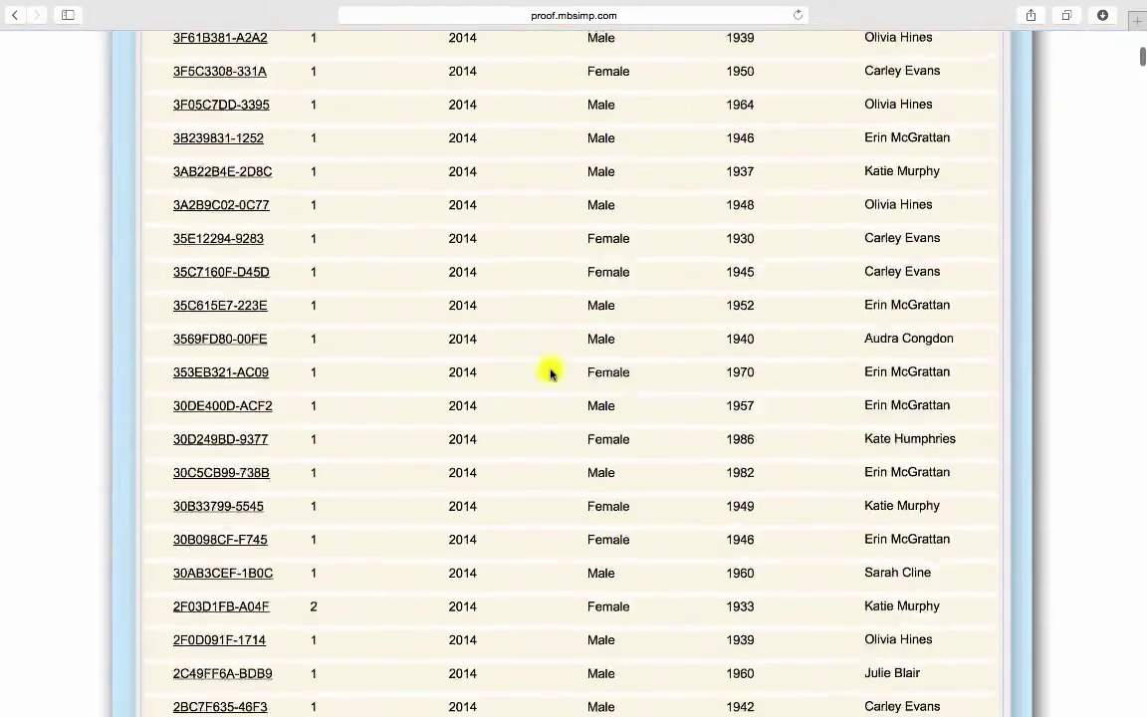
scroll(551, 372, "down", 15)
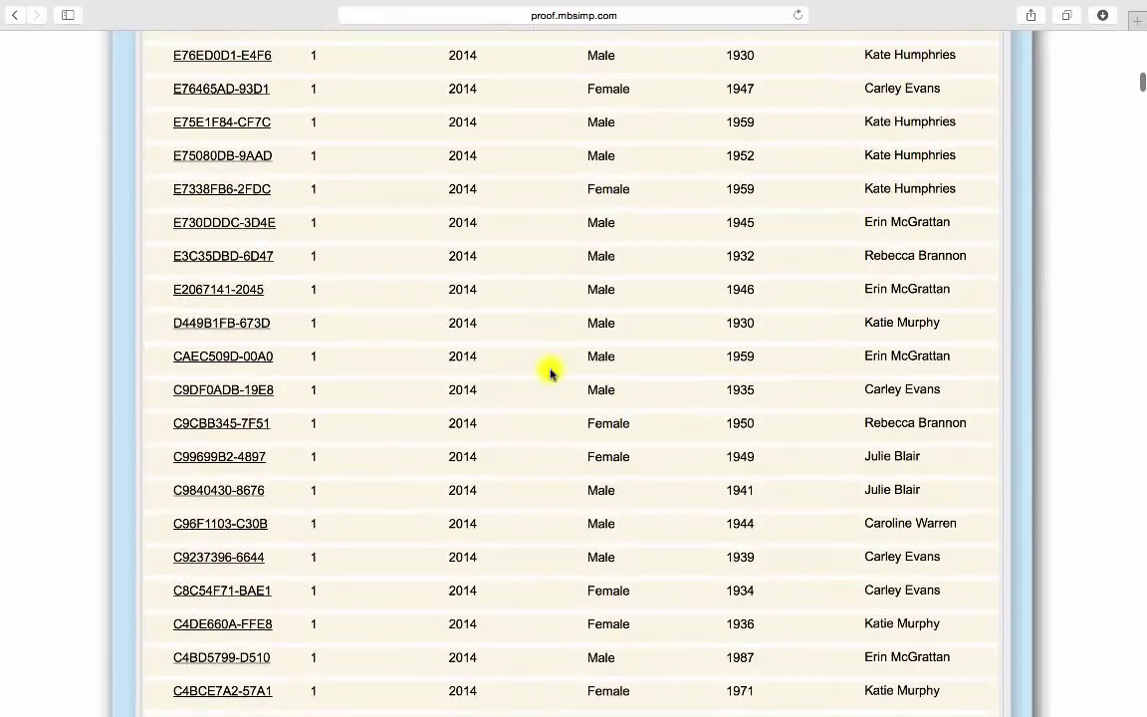
scroll(551, 372, "up", 20)
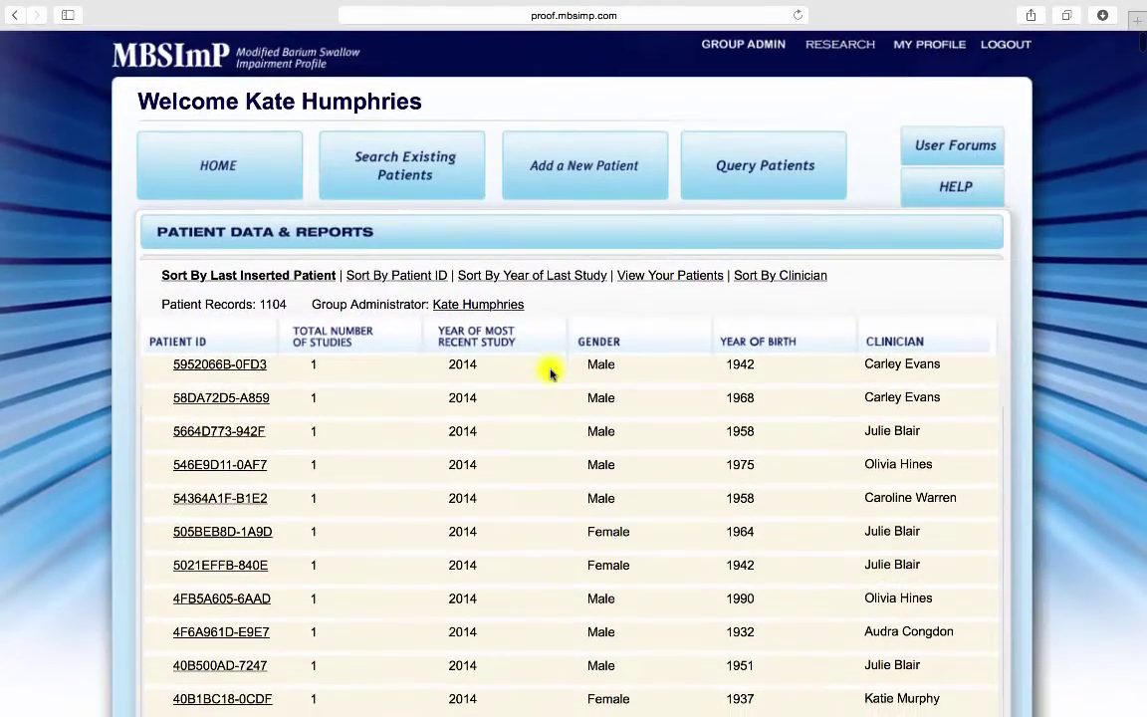
left_click(670, 279)
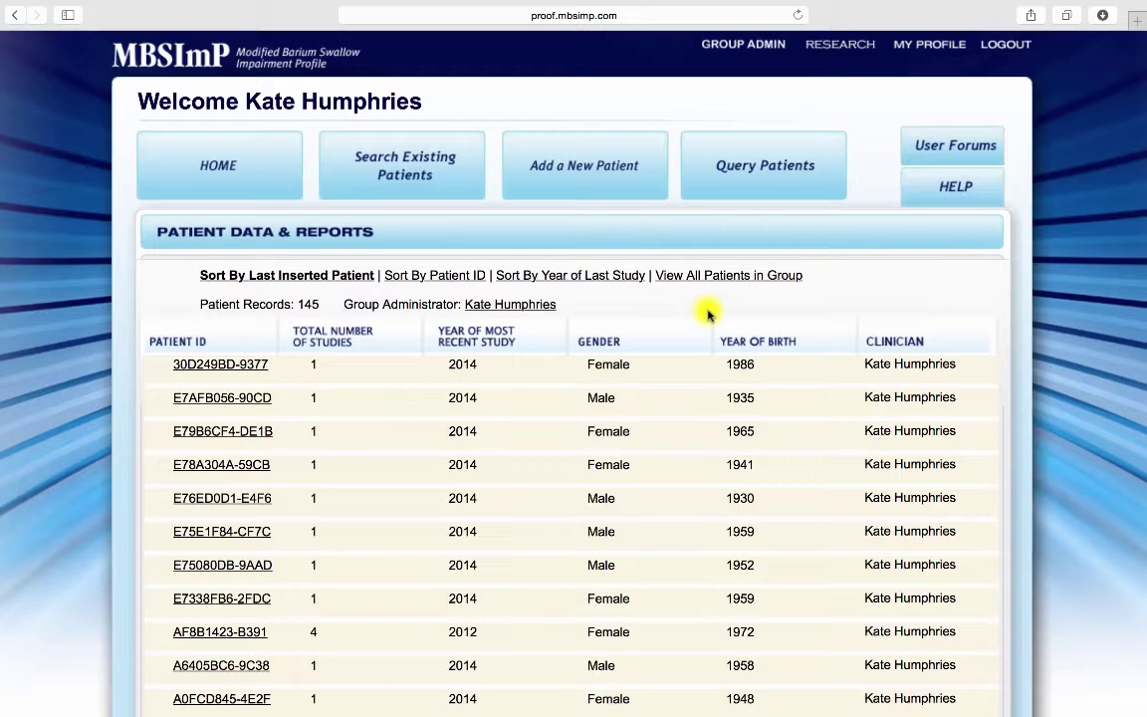
Start a new patient history entry, replacing the generated Patient ID with a pasted existing patient's ID
left_click(608, 186)
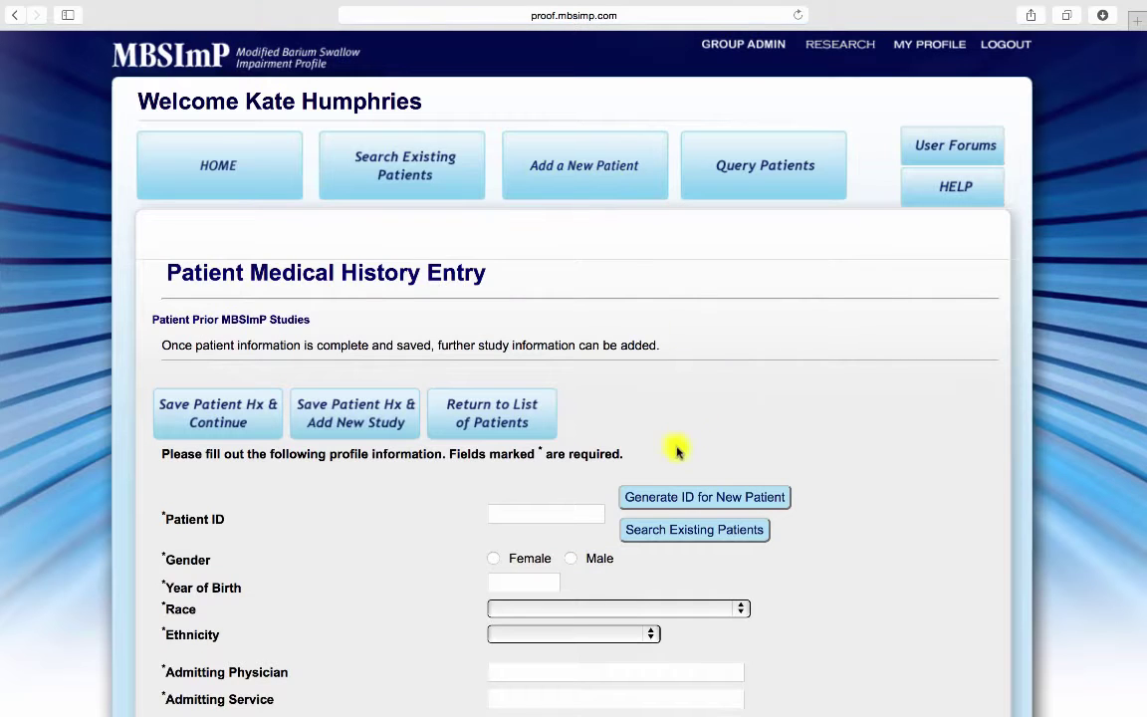
left_click(688, 499)
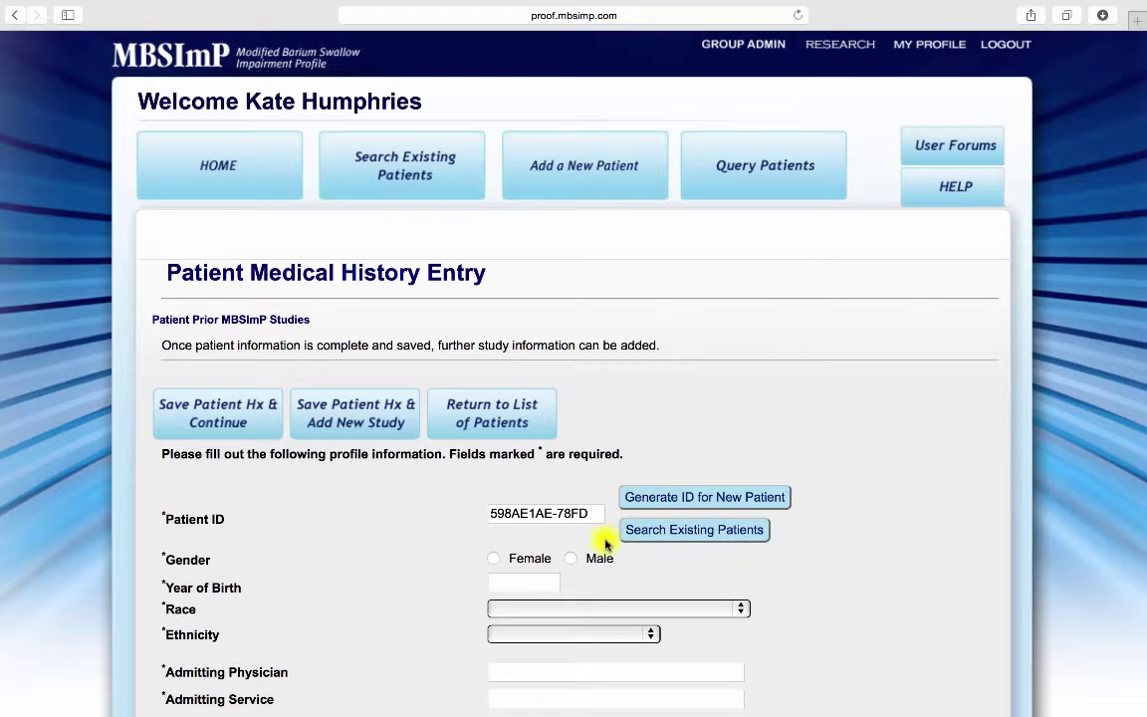
left_click_drag(596, 515, 502, 513)
key("BackSpace")
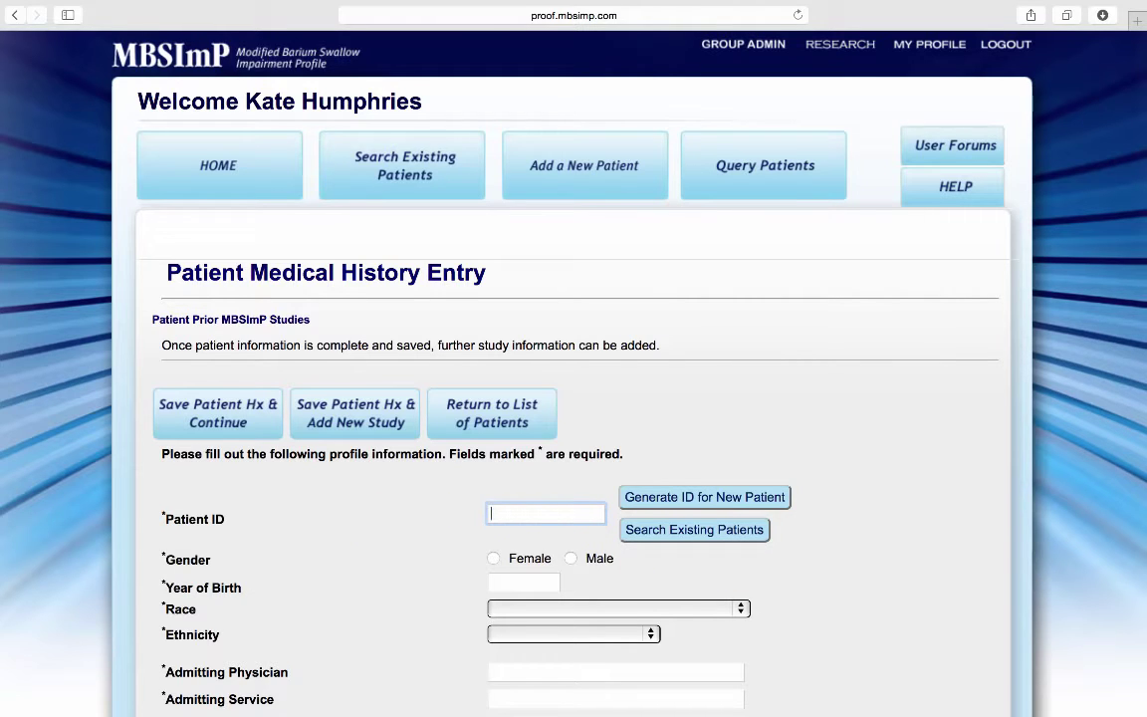
right_click(503, 518)
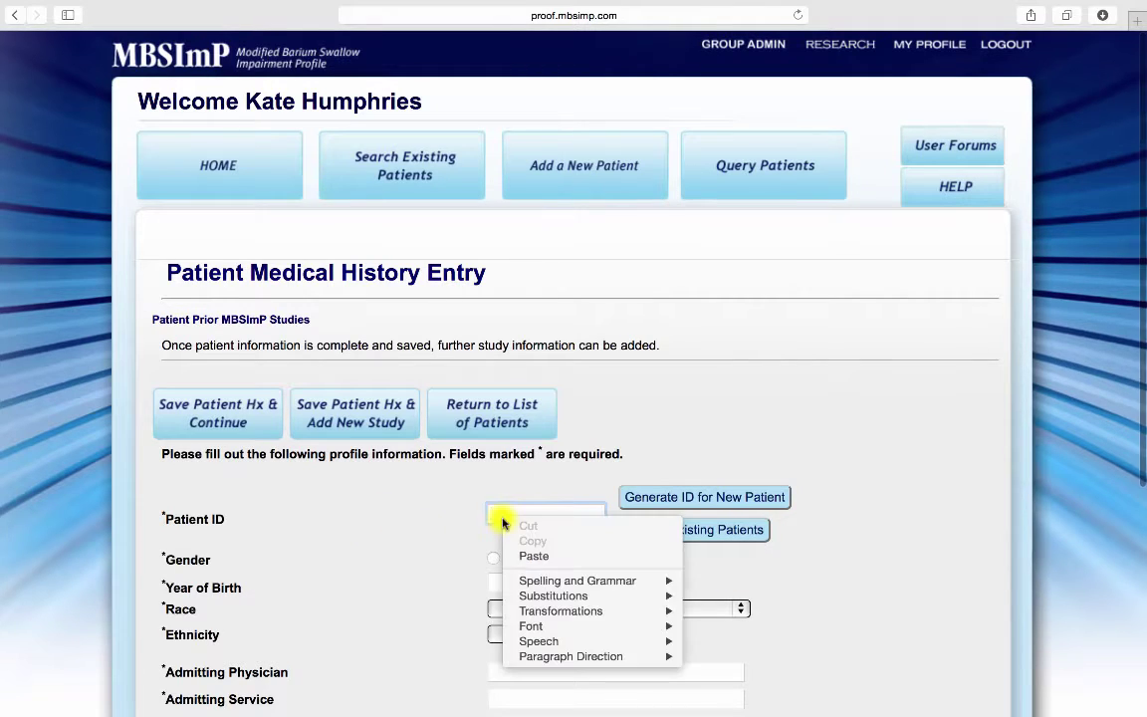
left_click(528, 558)
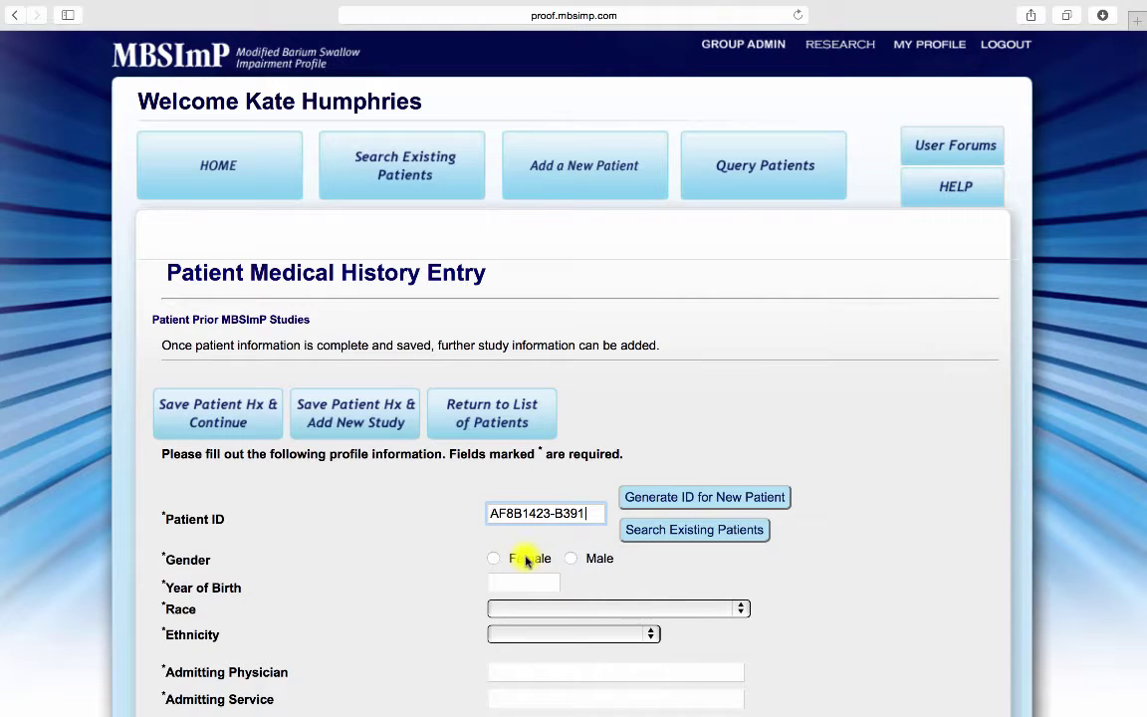
Look up the existing patient by that ID and confirm the gender stays Female
left_click(694, 537)
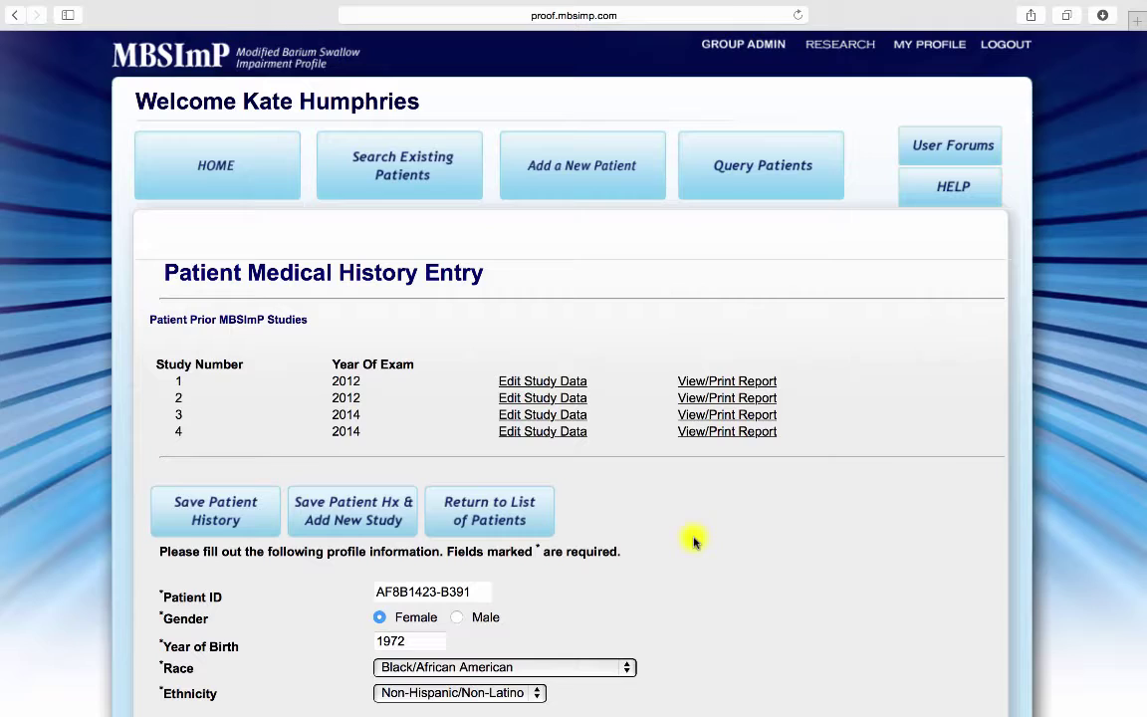
scroll(822, 575, "down", 2)
scroll(824, 578, "down", 5)
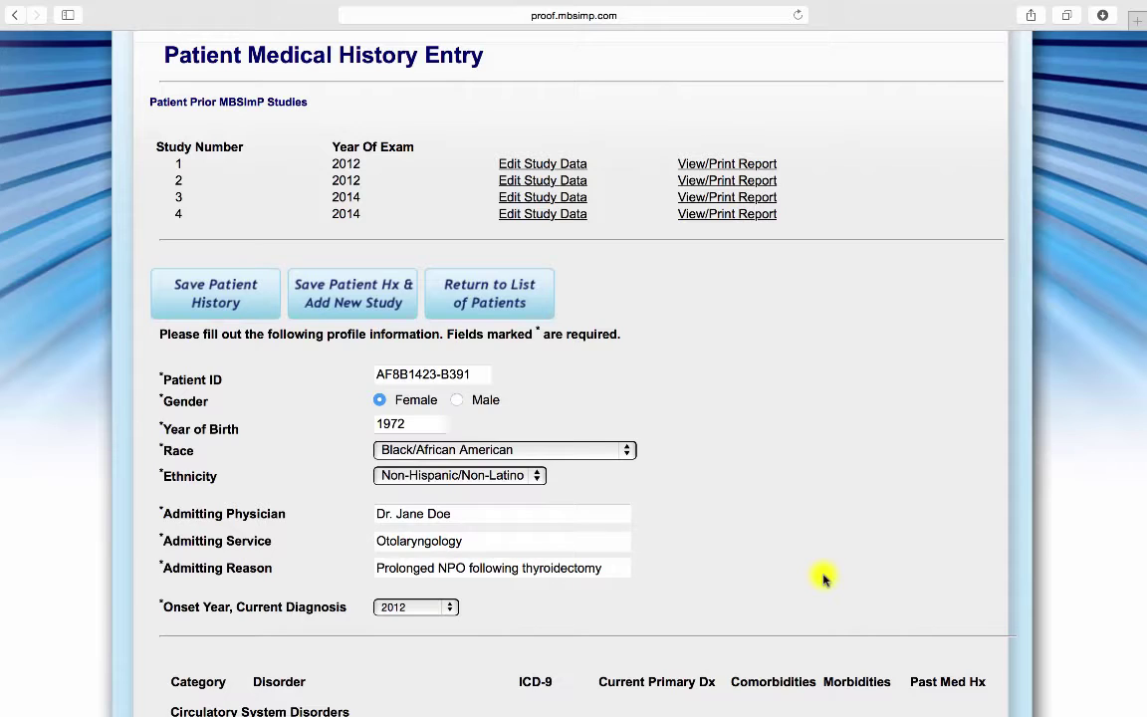
left_click(459, 401)
left_click(380, 400)
Tick Congestive Heart Failure as a comorbidity and Hypercholesterolemia as a morbidity
scroll(714, 525, "down", 4)
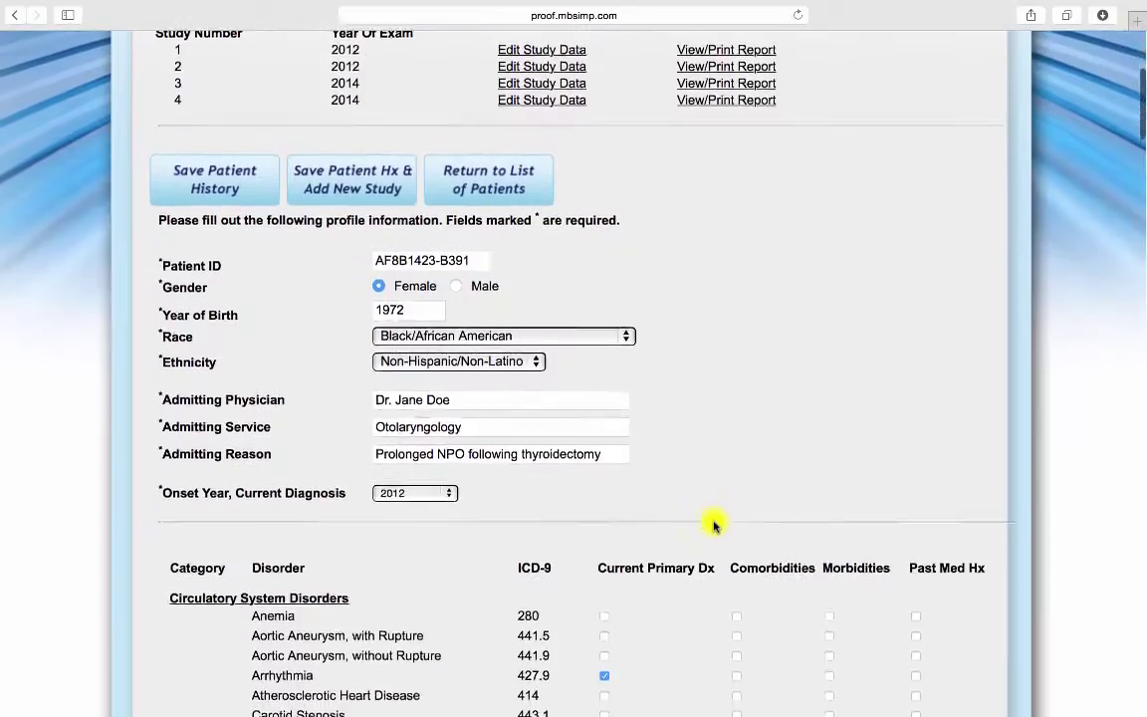
scroll(714, 525, "down", 5)
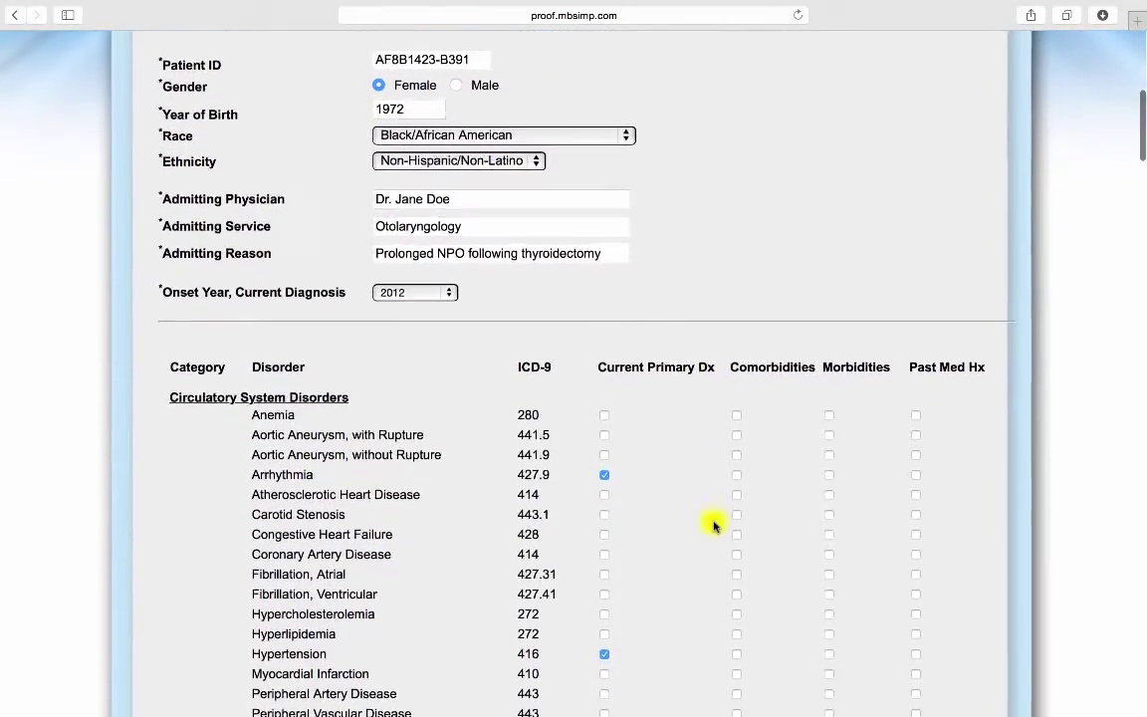
scroll(714, 525, "down", 3)
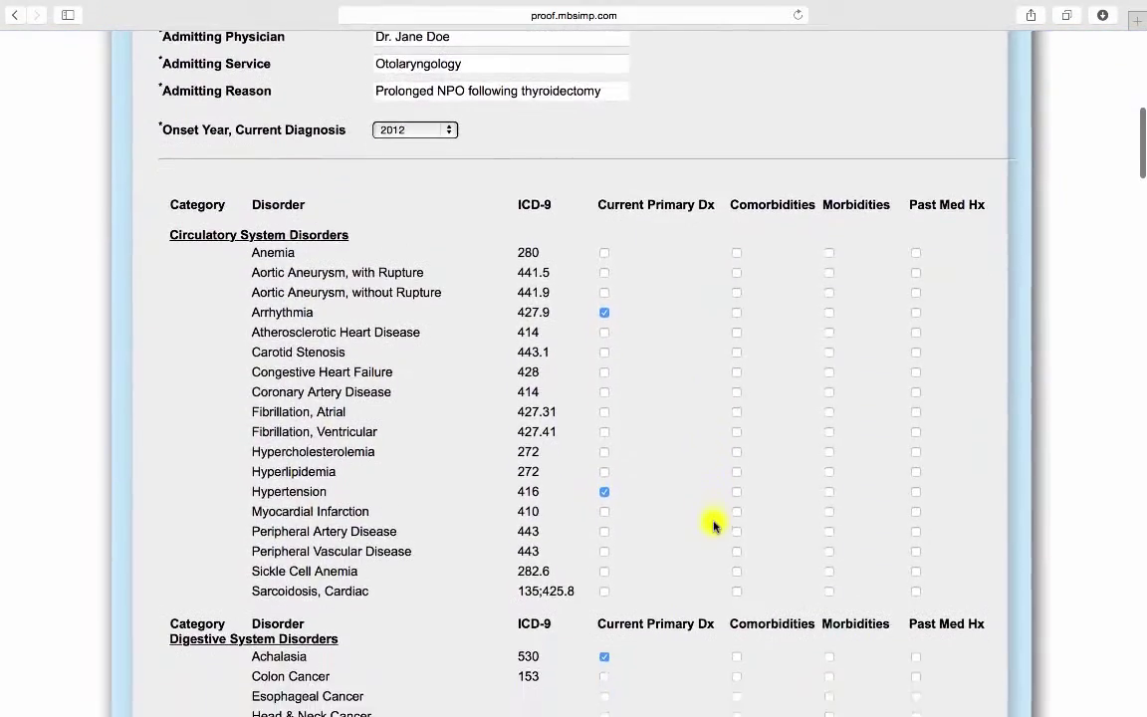
scroll(714, 525, "down", 3)
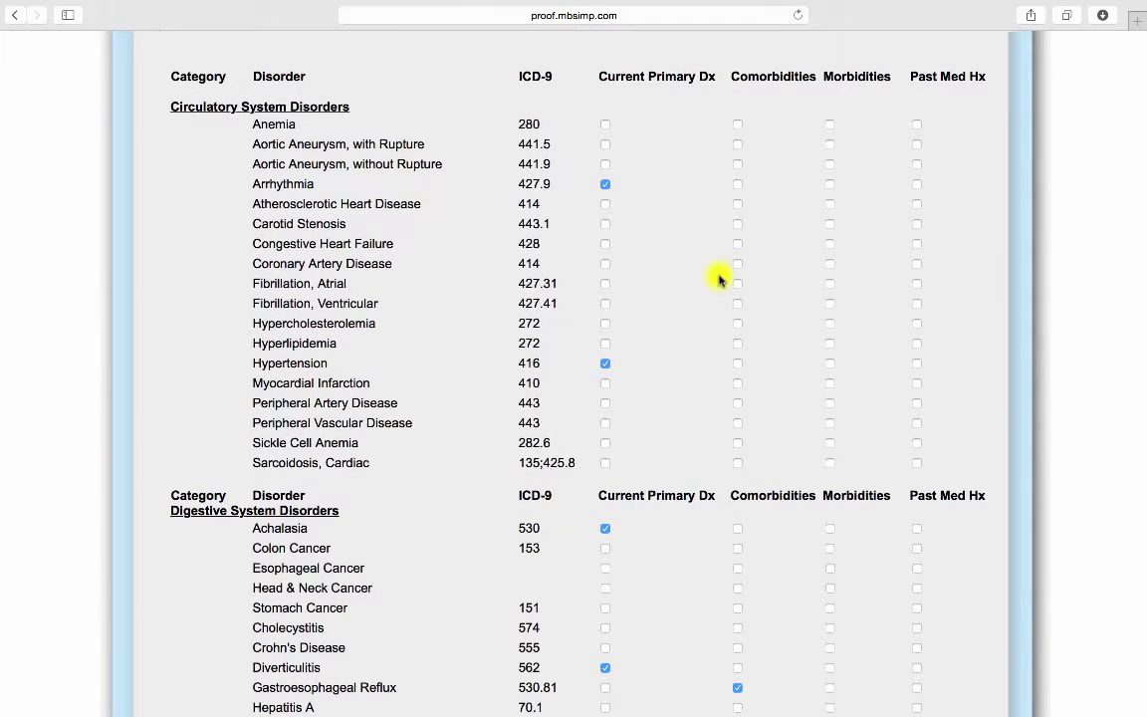
left_click(736, 244)
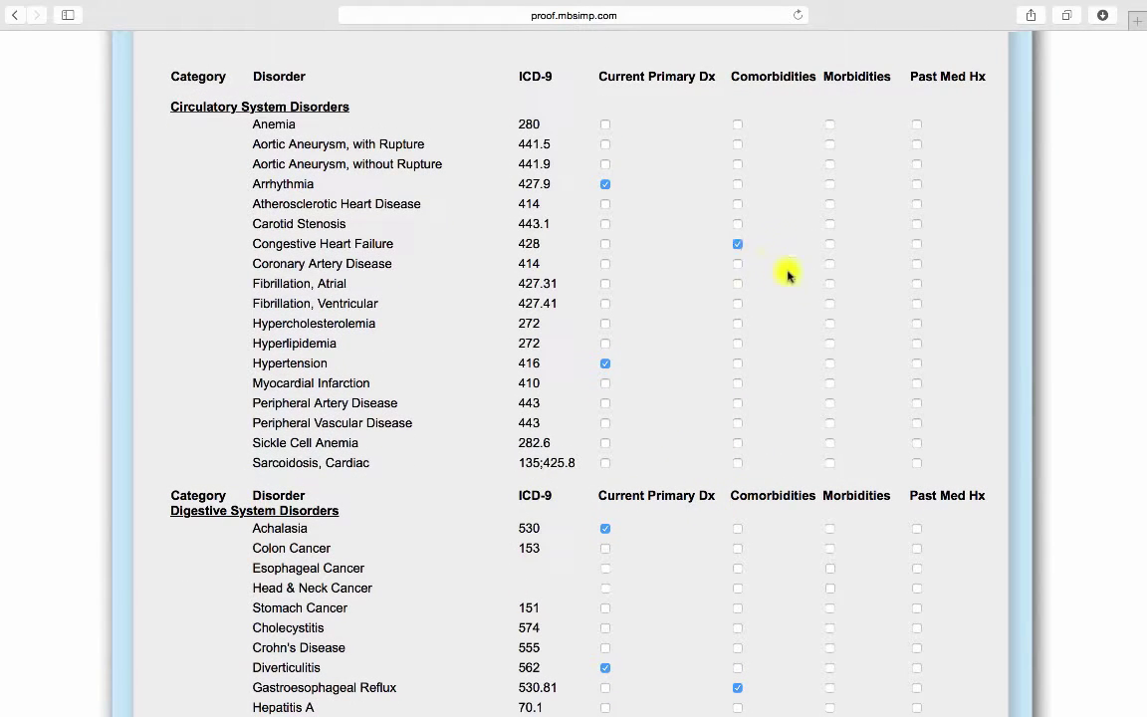
left_click(830, 324)
scroll(488, 239, "down", 5)
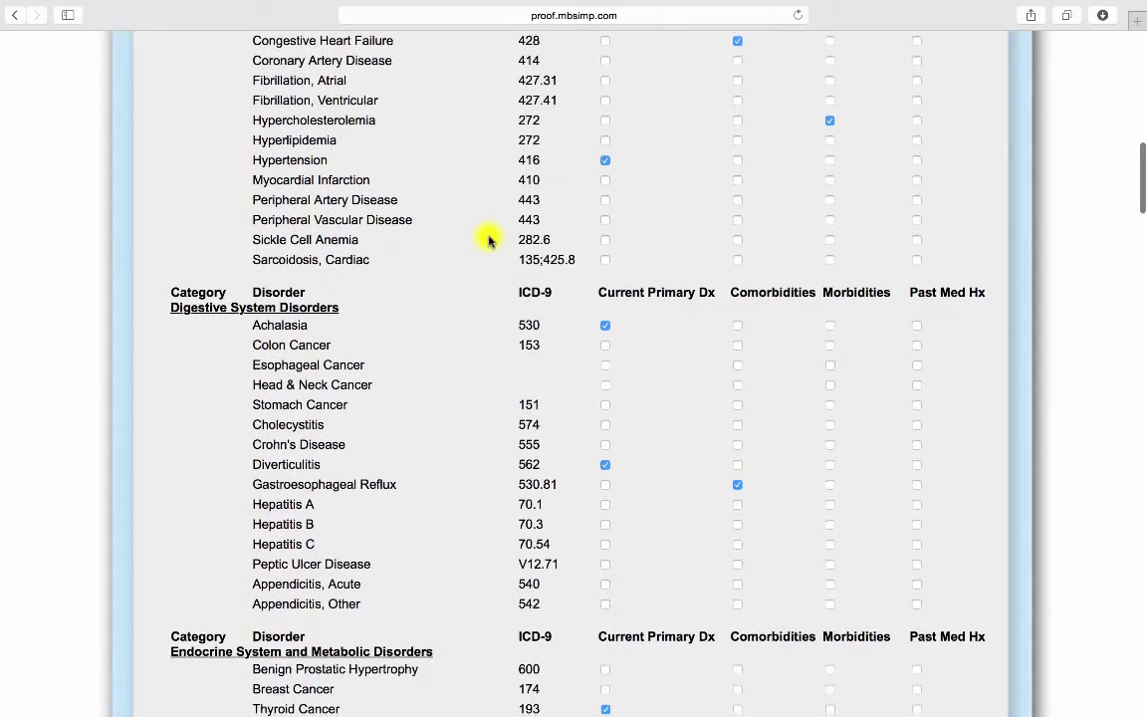
scroll(488, 239, "down", 1)
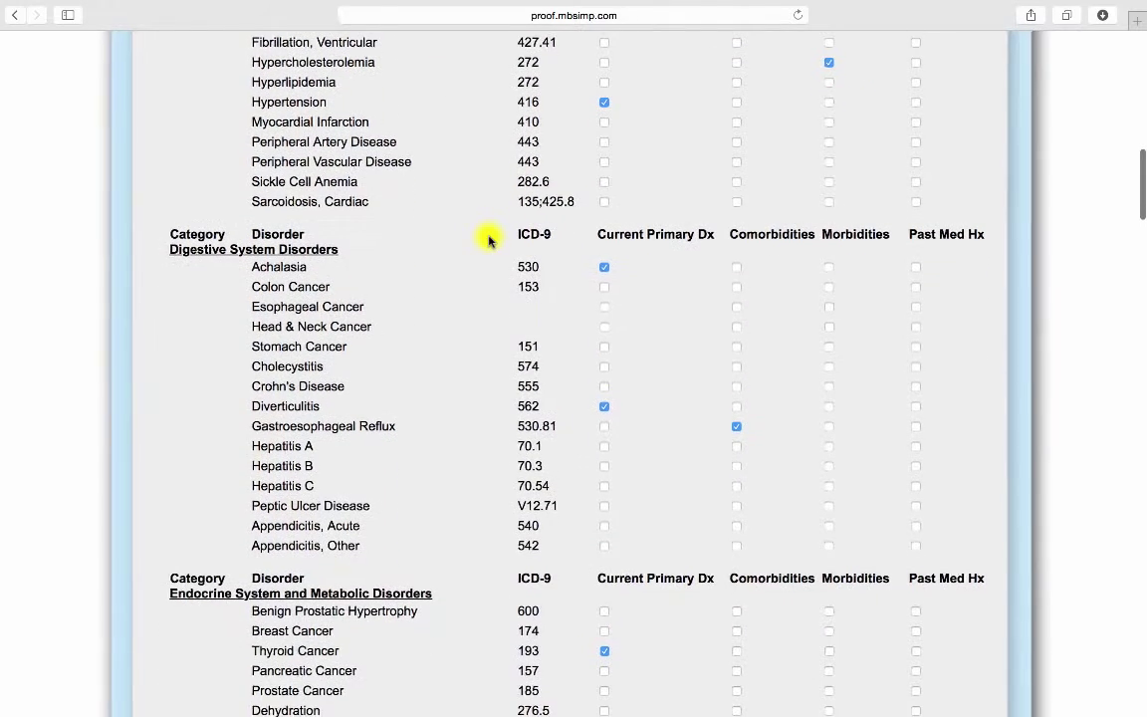
Make Head & Neck Cancer a current primary diagnosis, with Surgery and postoperative Radiation Therapy recorded
left_click(604, 327)
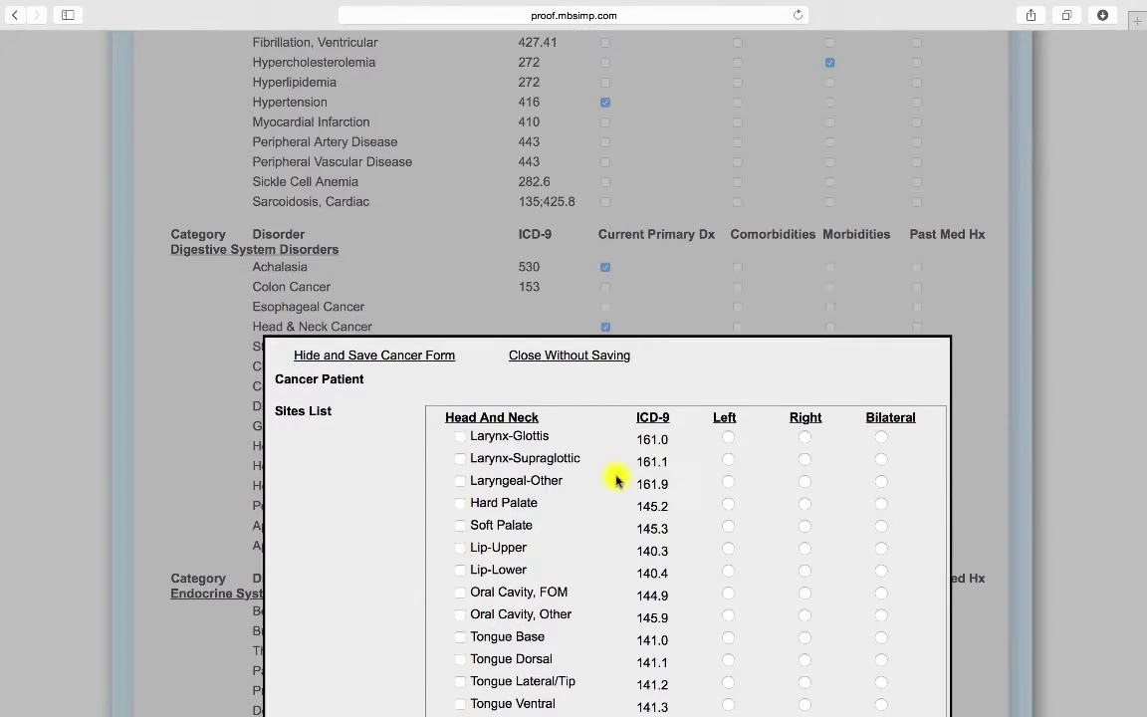
scroll(618, 476, "down", 8)
scroll(616, 480, "down", 20)
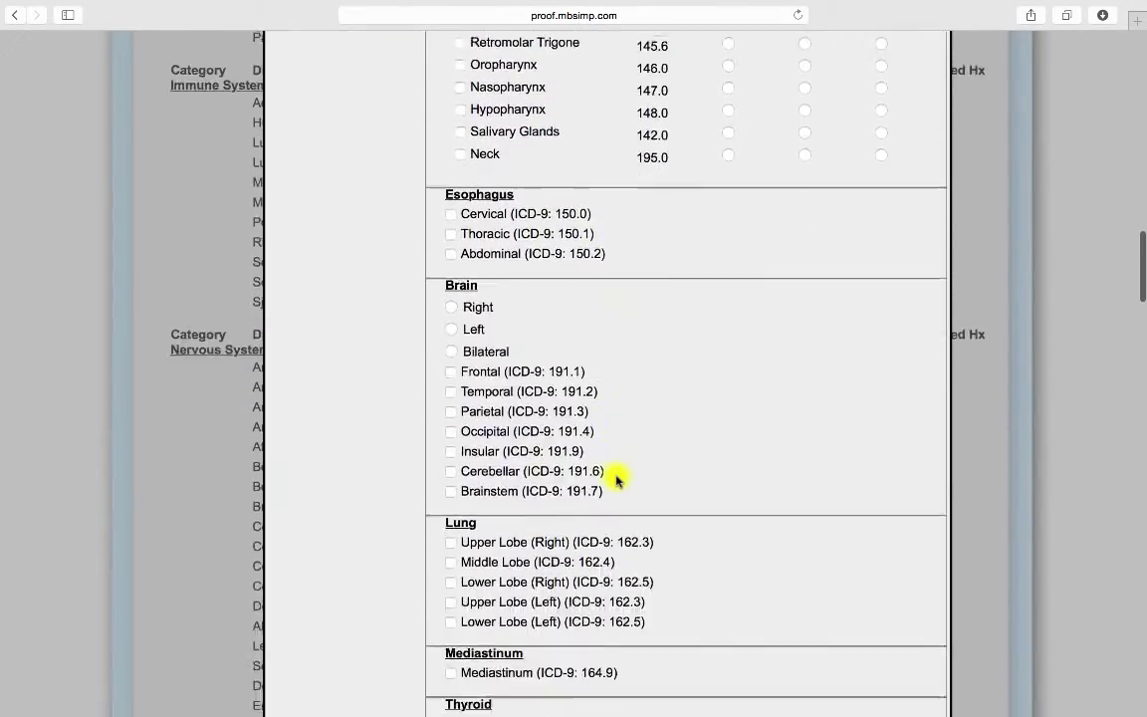
scroll(616, 480, "down", 4)
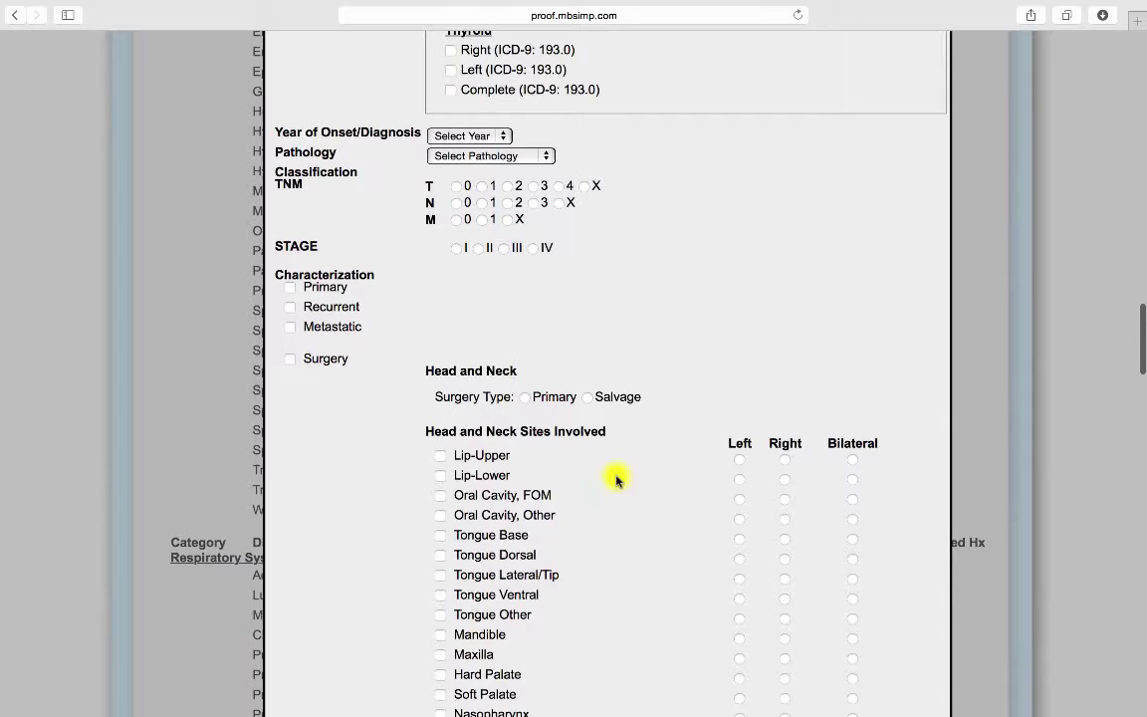
left_click(288, 361)
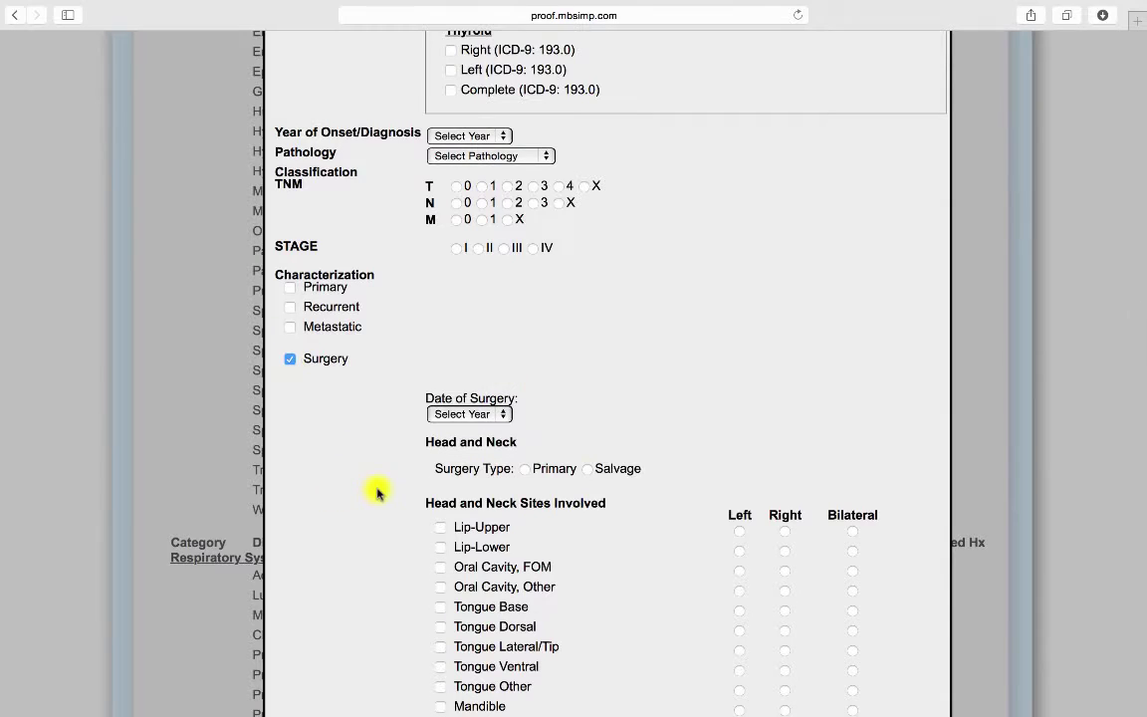
scroll(379, 487, "down", 10)
scroll(378, 487, "down", 20)
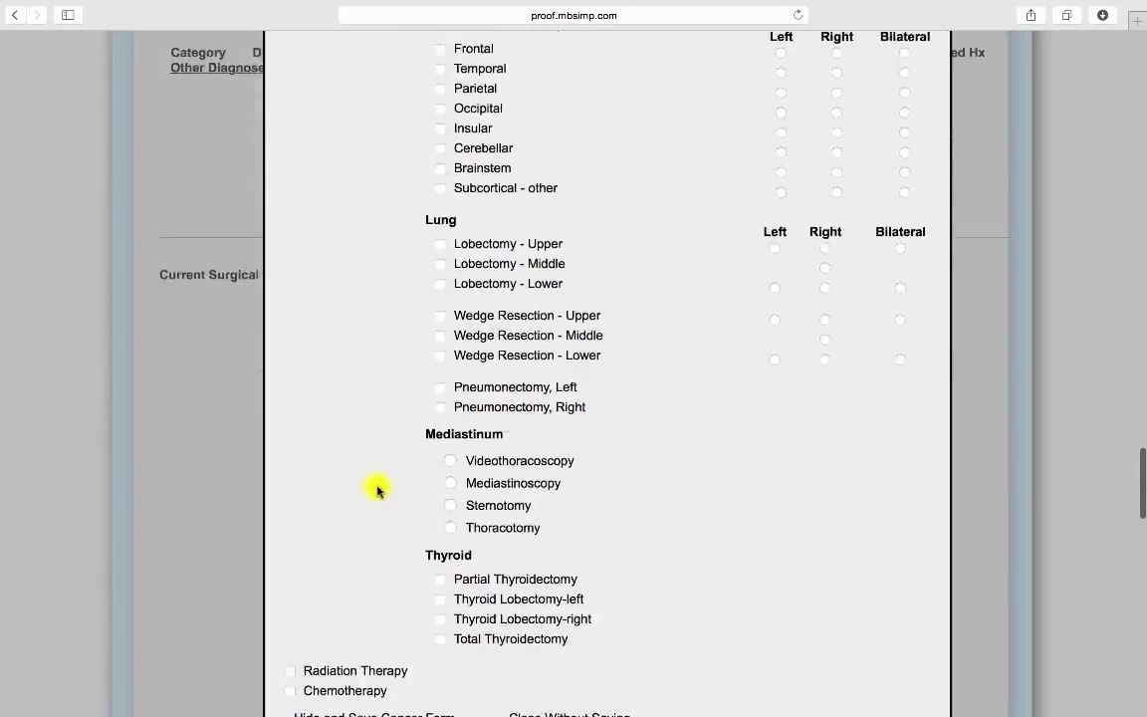
left_click(290, 486)
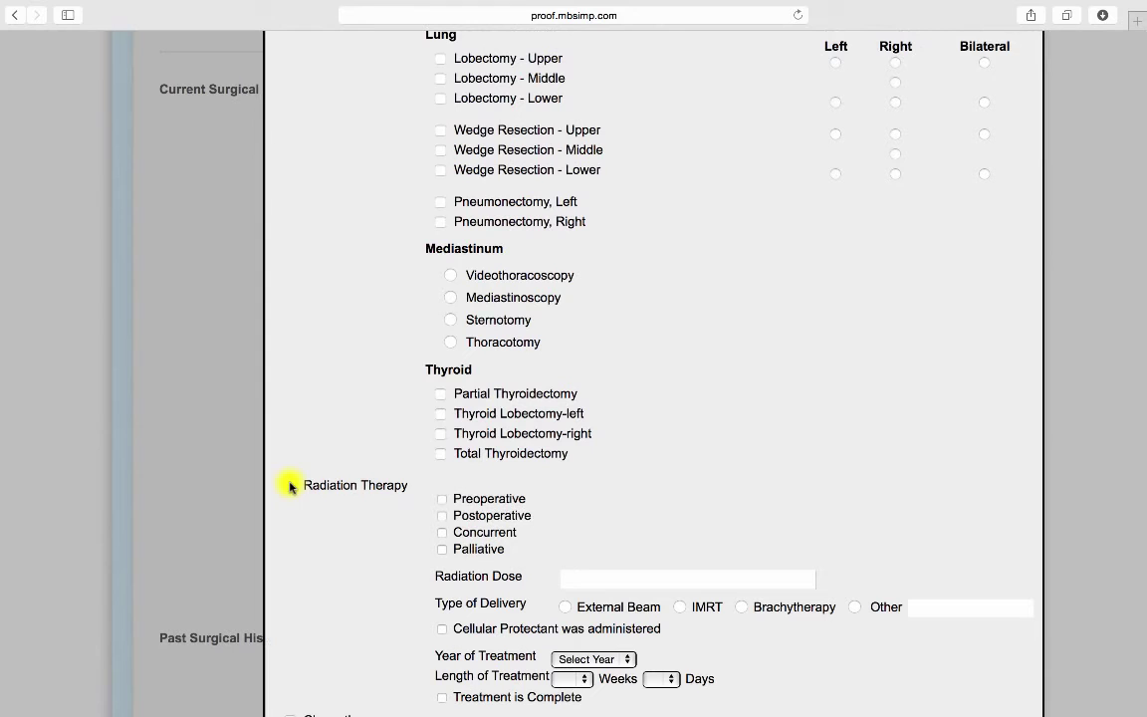
left_click(442, 513)
scroll(406, 558, "down", 10)
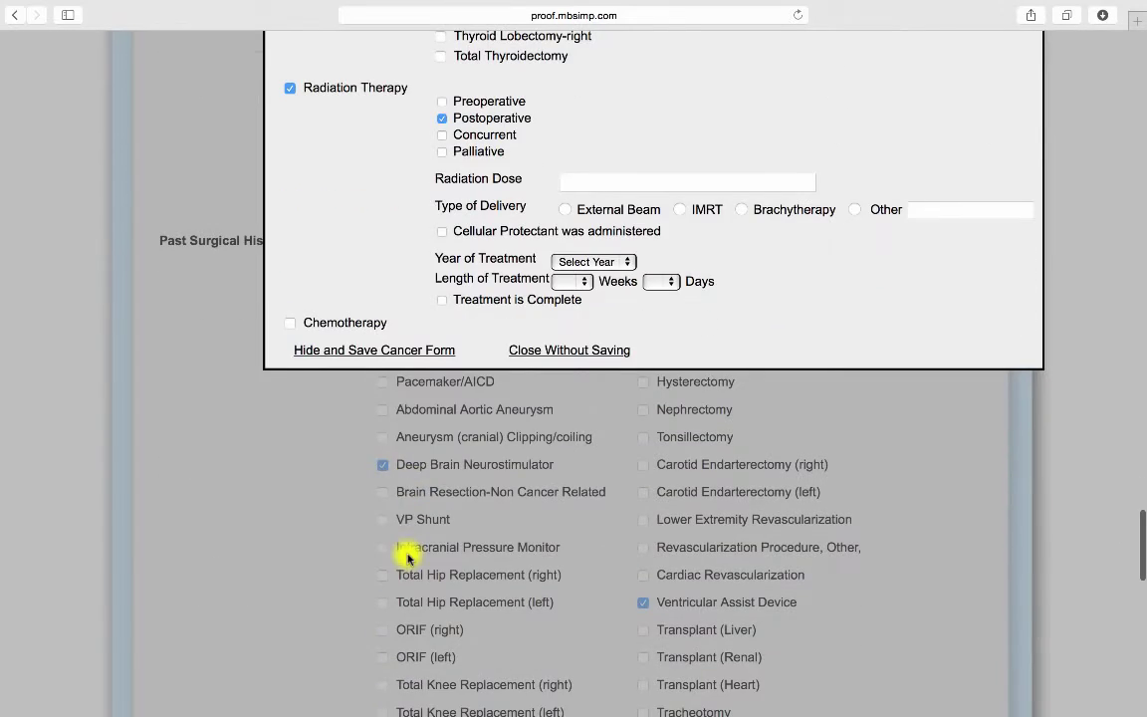
Close the cancer form and enter 'Ataxia' under Other Diagnoses, ticked as current primary diagnosis
left_click(363, 351)
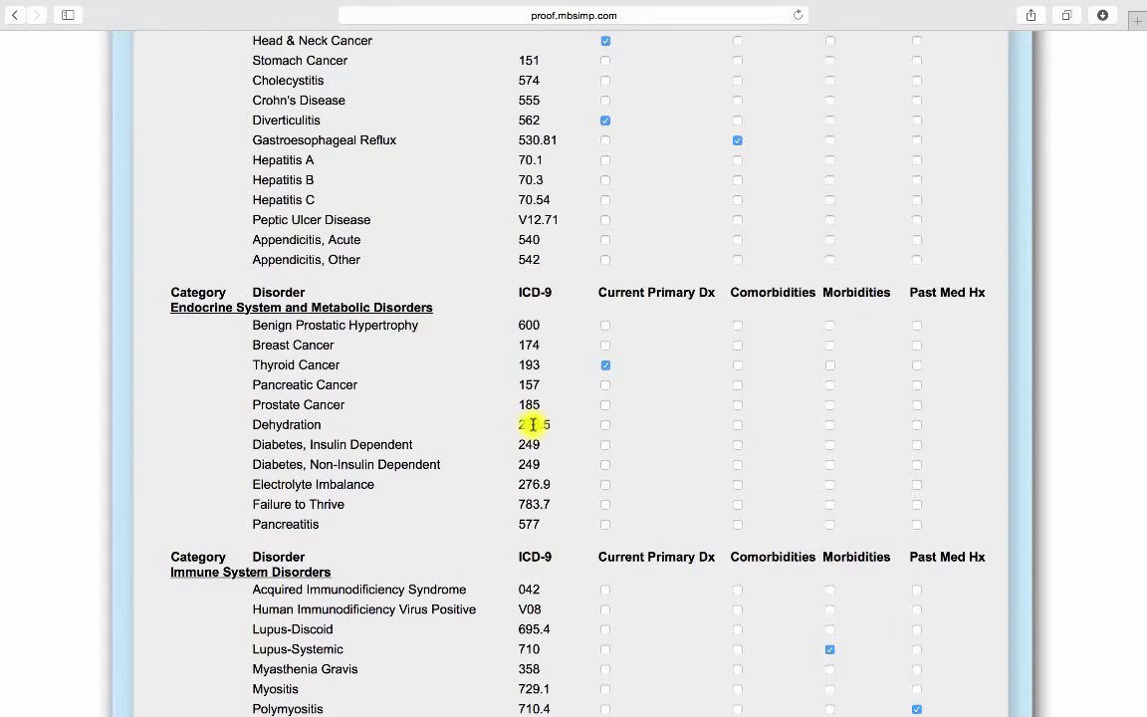
scroll(533, 424, "down", 15)
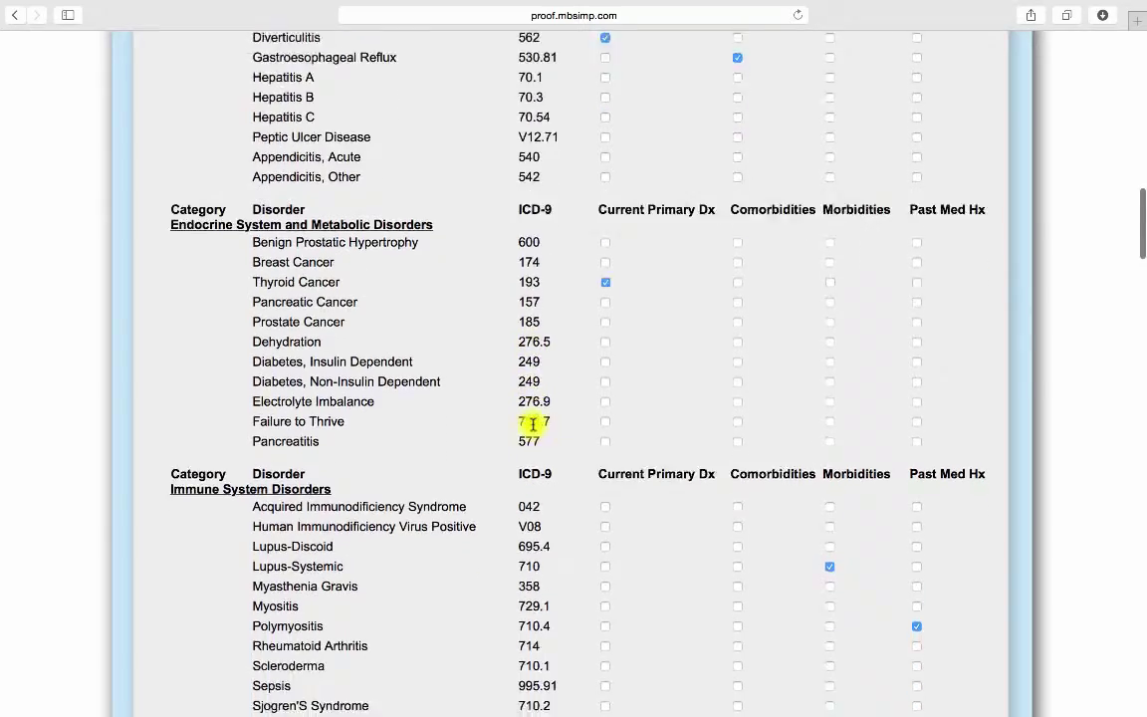
scroll(533, 426, "down", 20)
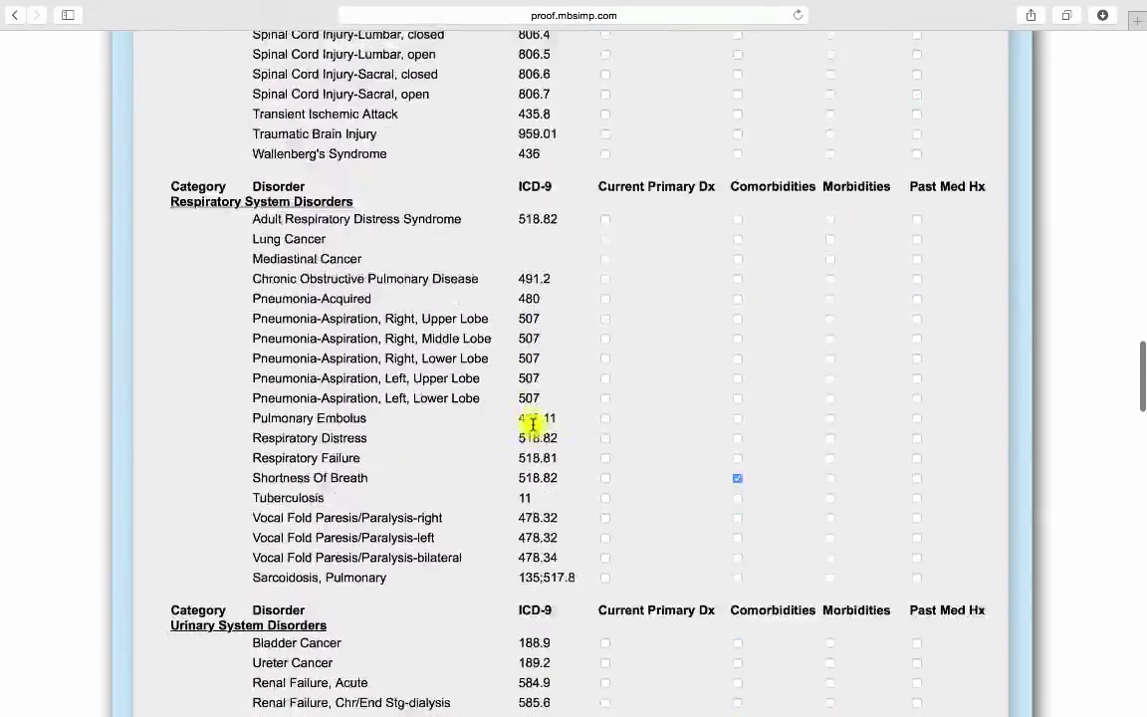
left_click(363, 400)
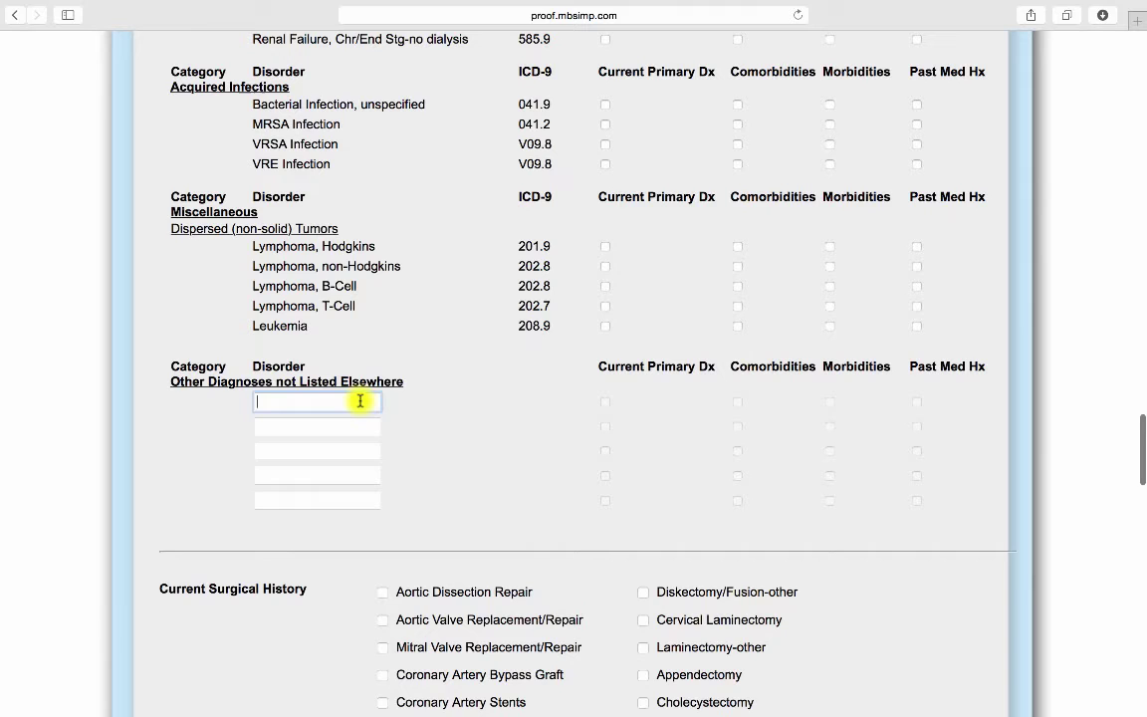
type("Ataxia")
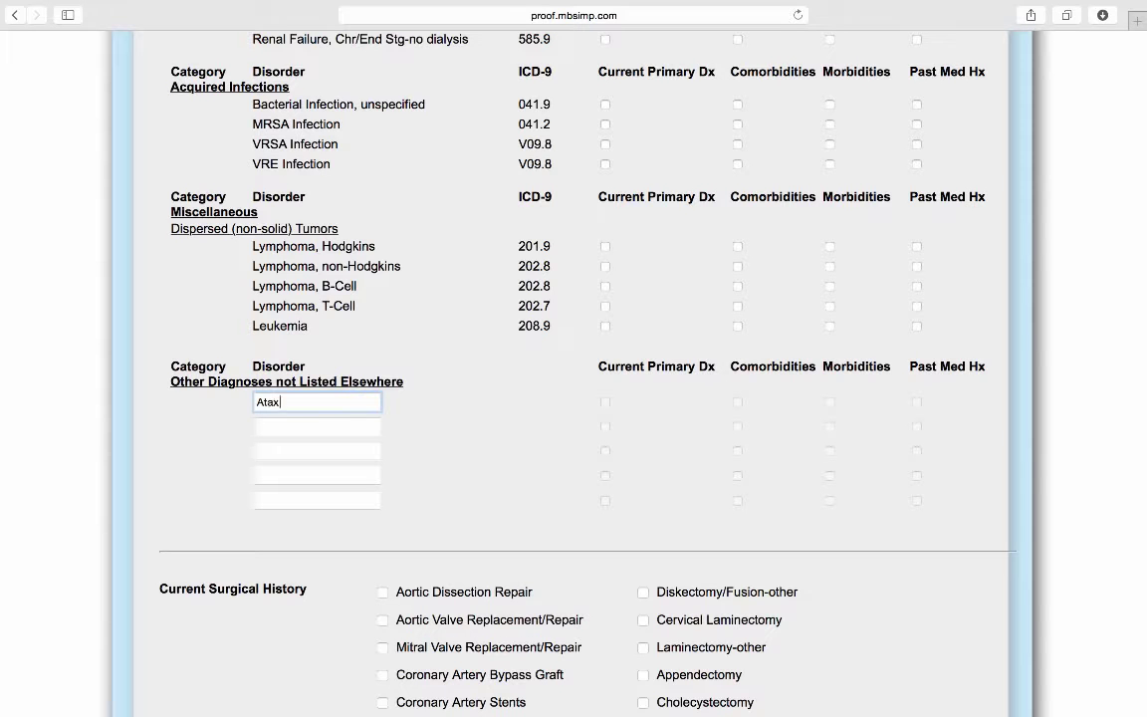
left_click(605, 401)
scroll(475, 495, "down", 1)
scroll(476, 495, "down", 10)
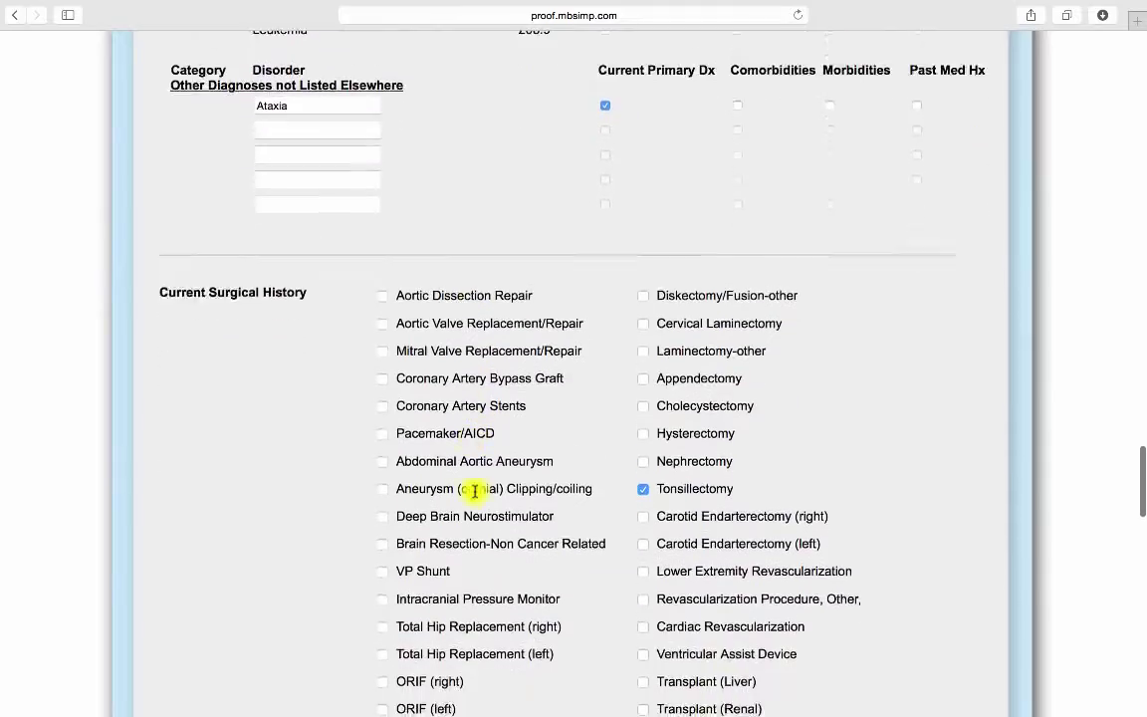
scroll(475, 495, "down", 1)
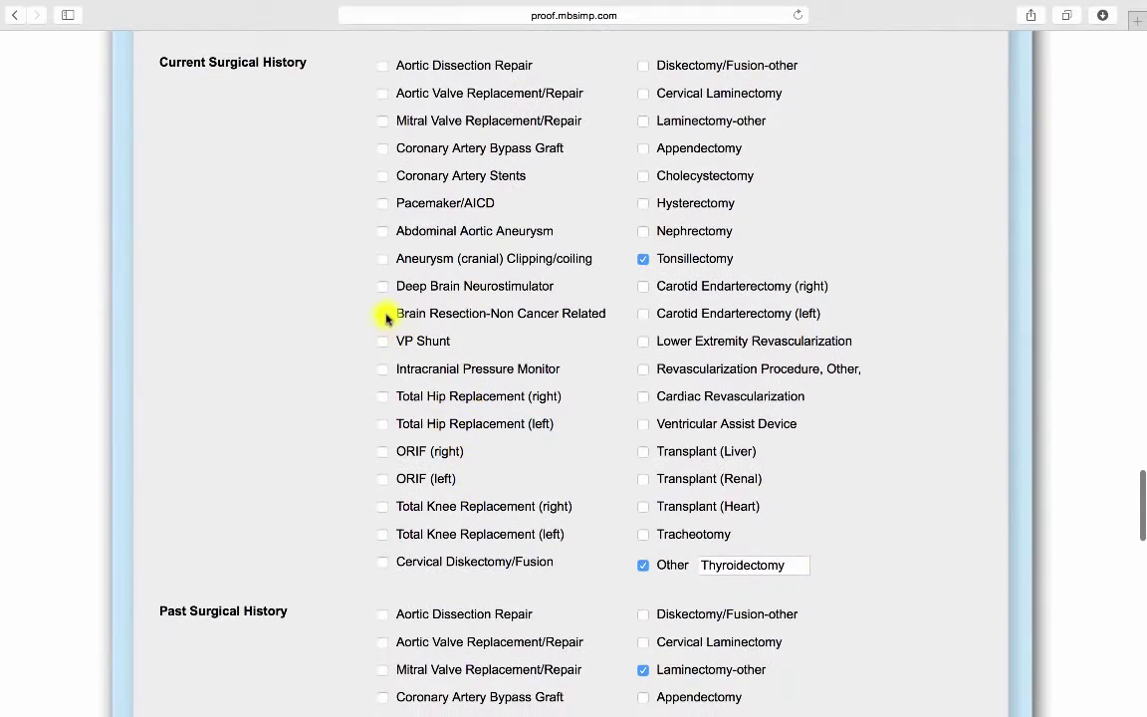
Add Brain Resection-Non Cancer Related and Intracranial Pressure Monitor surgeries, plus current Hyperbaric Oxygen treatment
left_click(383, 313)
scroll(296, 495, "down", 8)
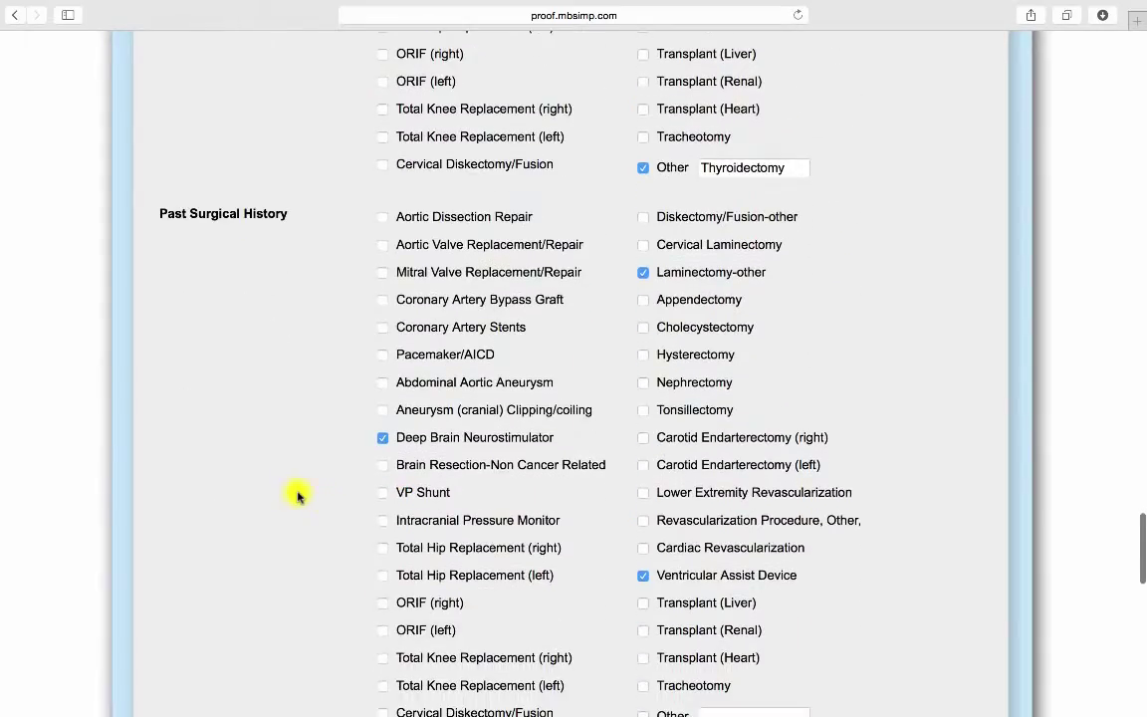
left_click(379, 520)
scroll(319, 538, "down", 13)
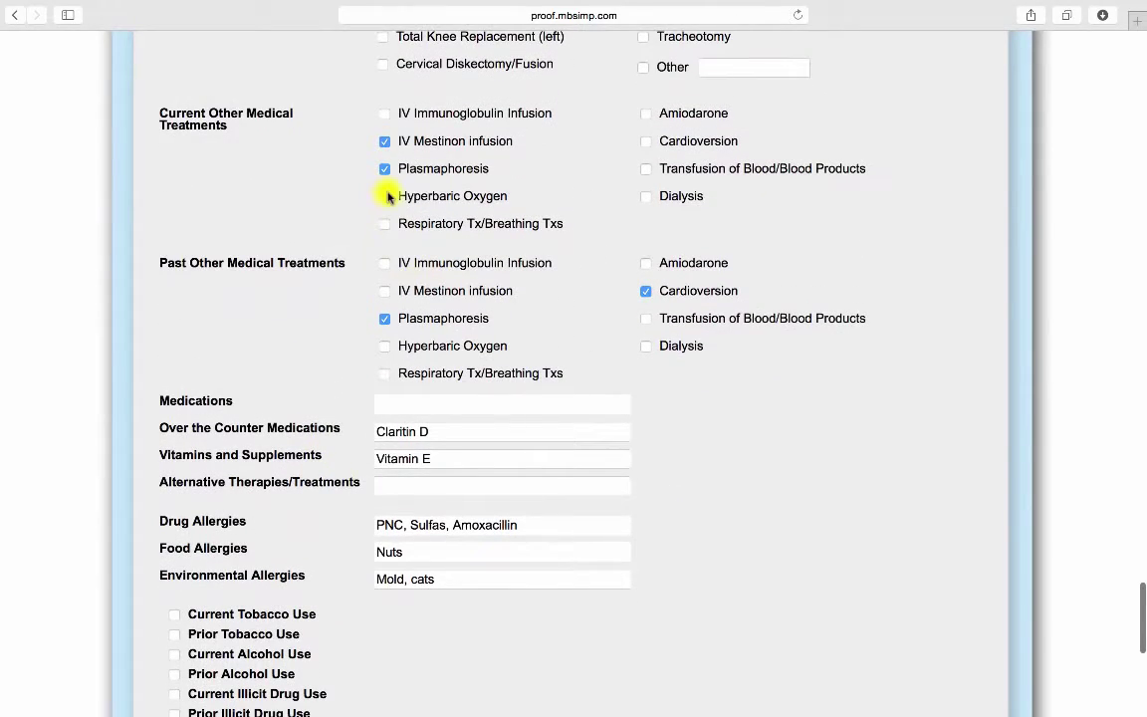
left_click(385, 197)
scroll(305, 344, "down", 1)
scroll(306, 343, "down", 2)
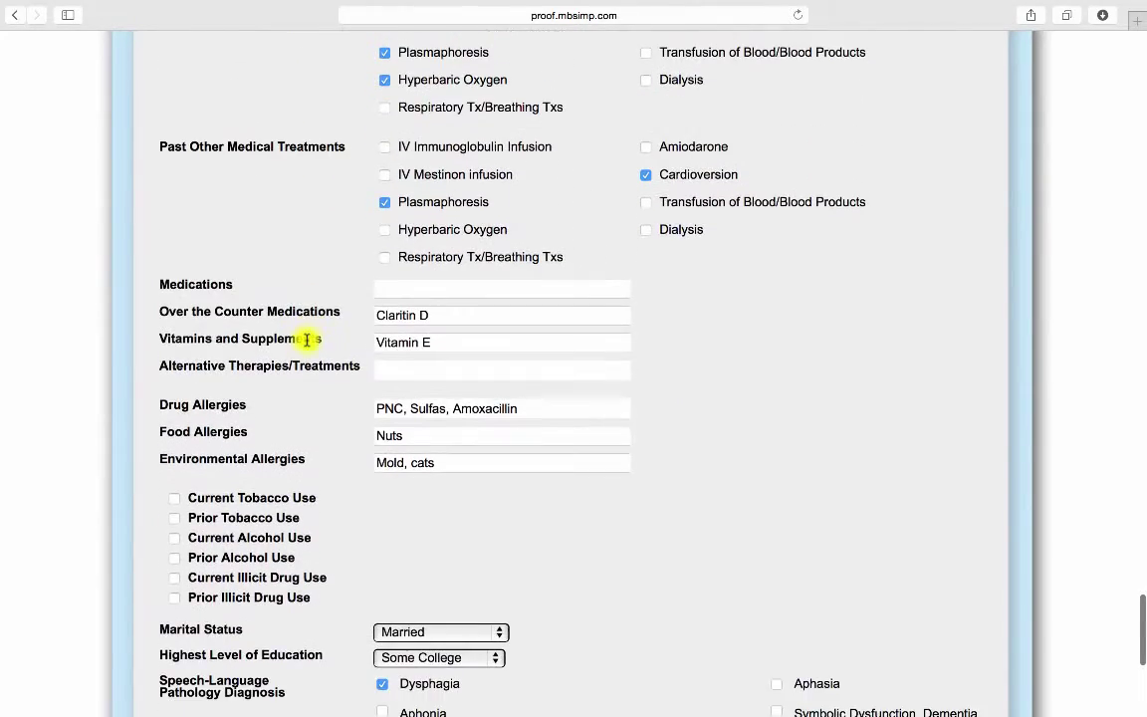
List Plavix under medications and record current cigarette use at 1.5 packs per day
left_click(389, 286)
type("Plavix")
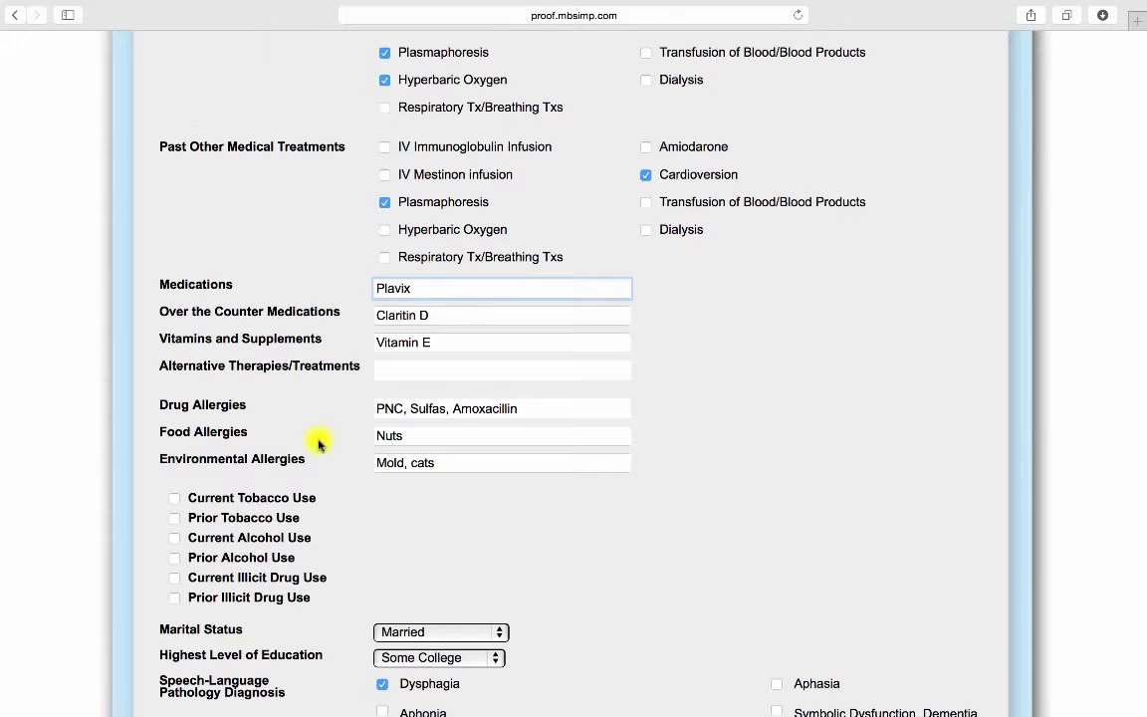
scroll(320, 441, "down", 5)
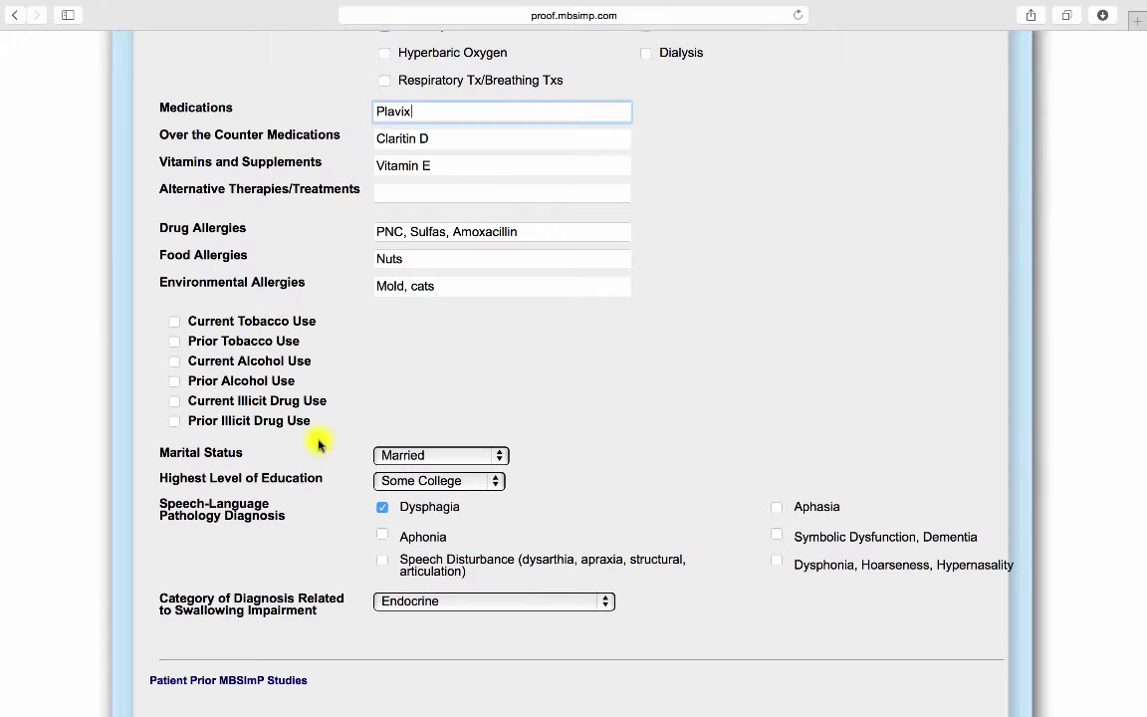
left_click(174, 320)
left_click(388, 338)
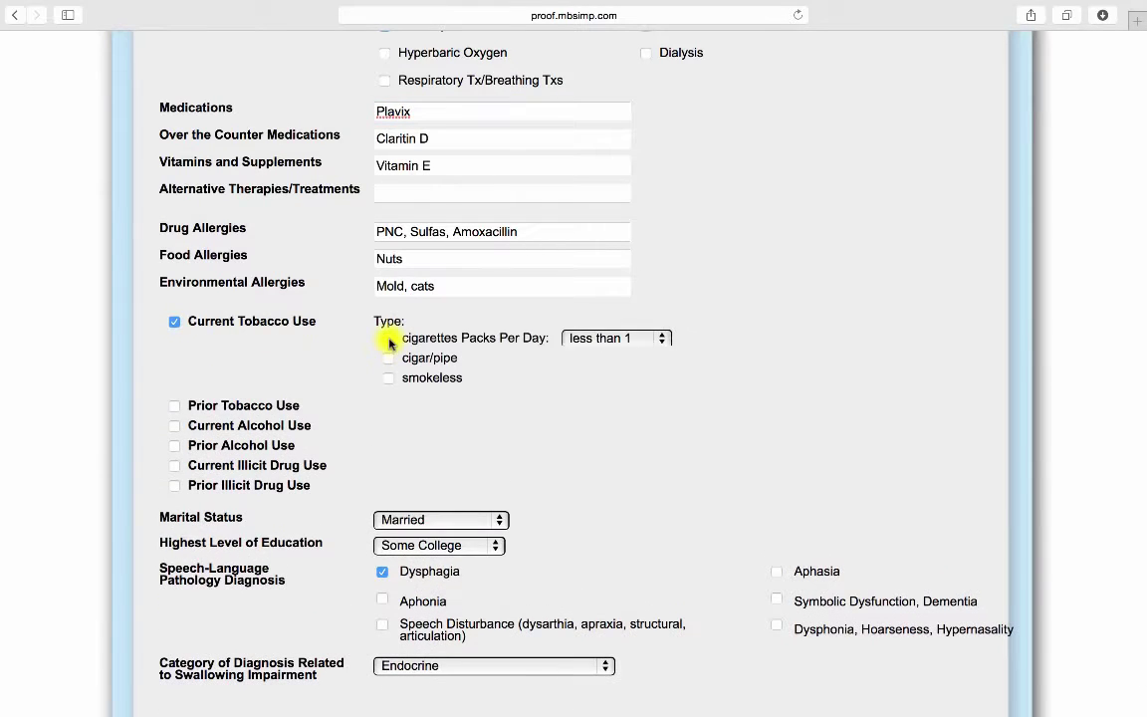
left_click(659, 339)
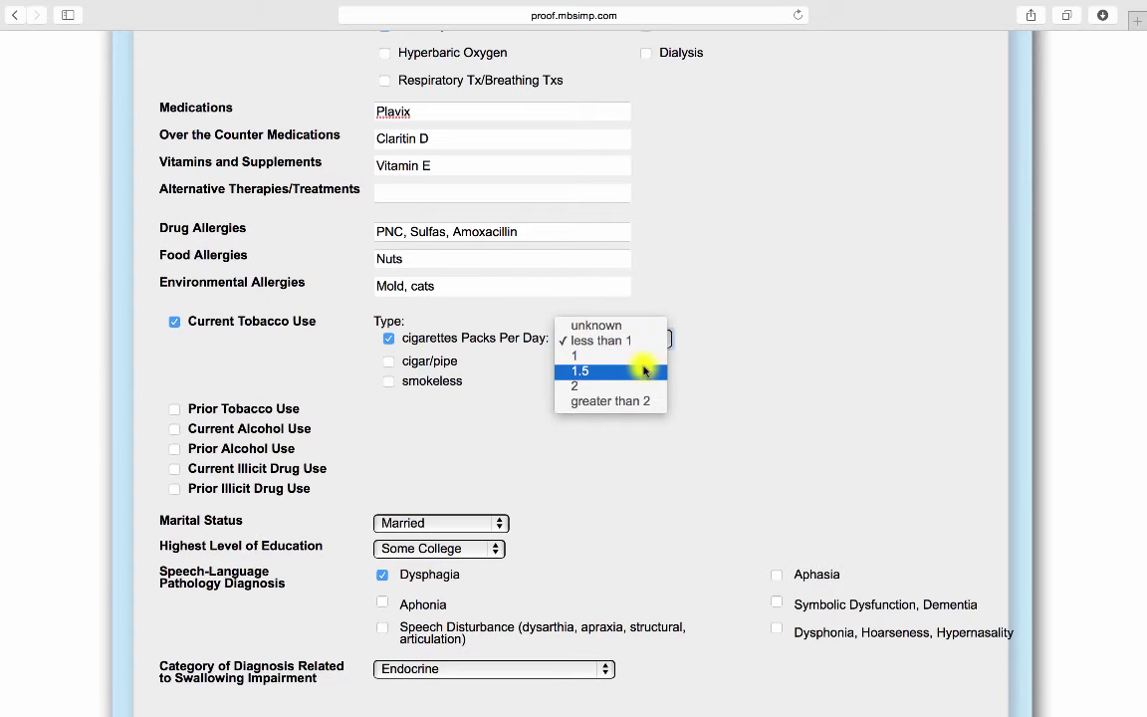
left_click(646, 373)
Set the diagnosis category to Pulmonary and open study 4's data for editing
scroll(626, 476, "down", 1)
scroll(625, 476, "down", 5)
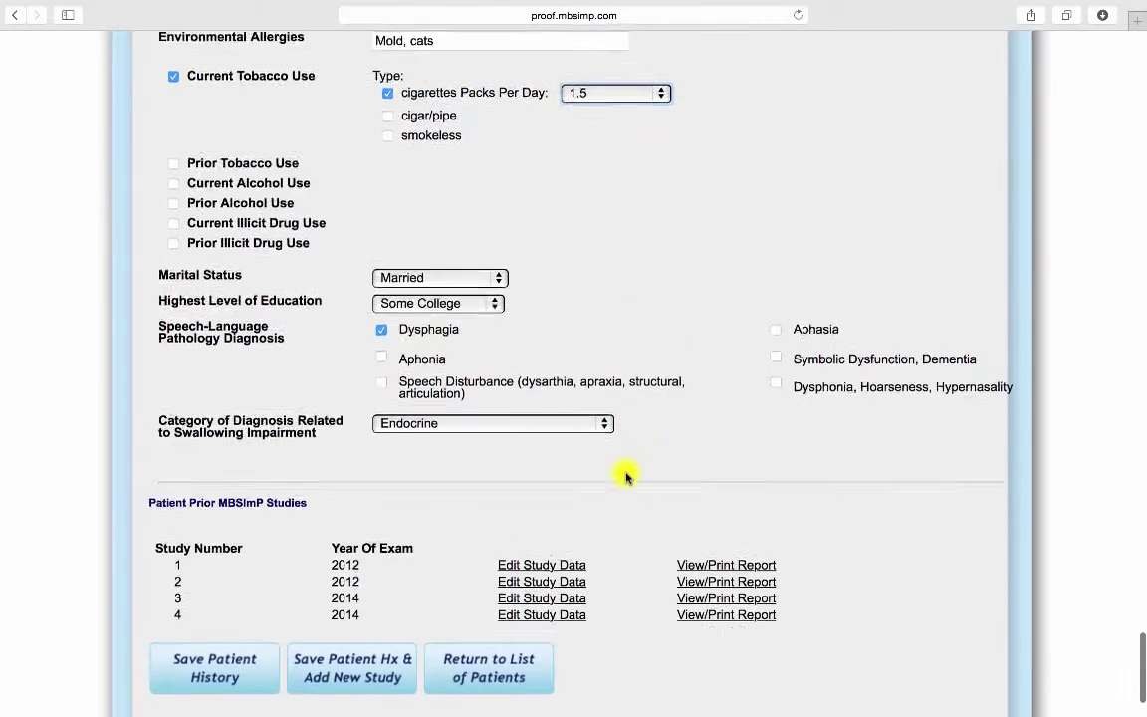
left_click(605, 382)
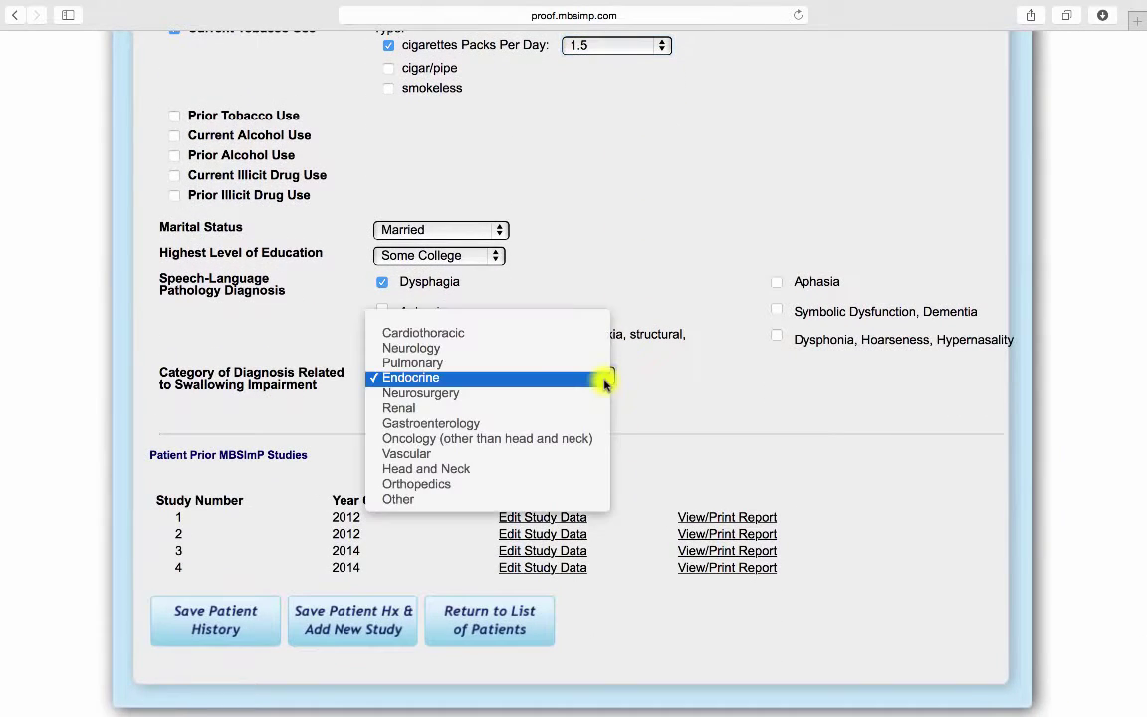
left_click(533, 374)
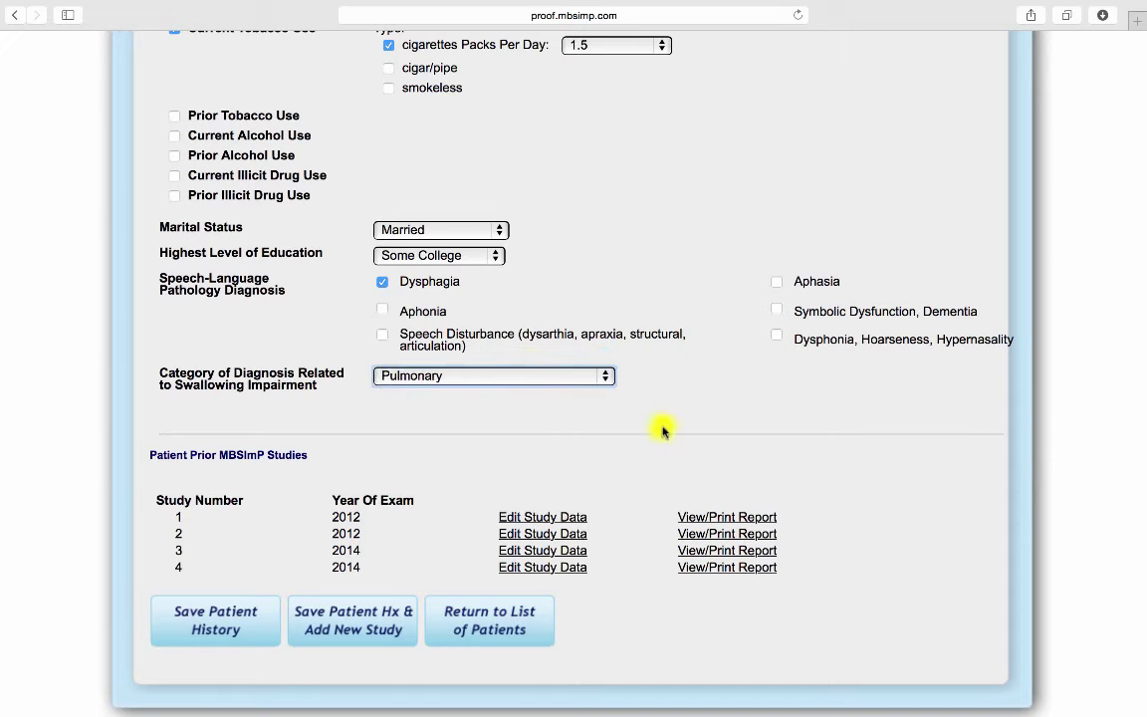
scroll(671, 415, "down", 2)
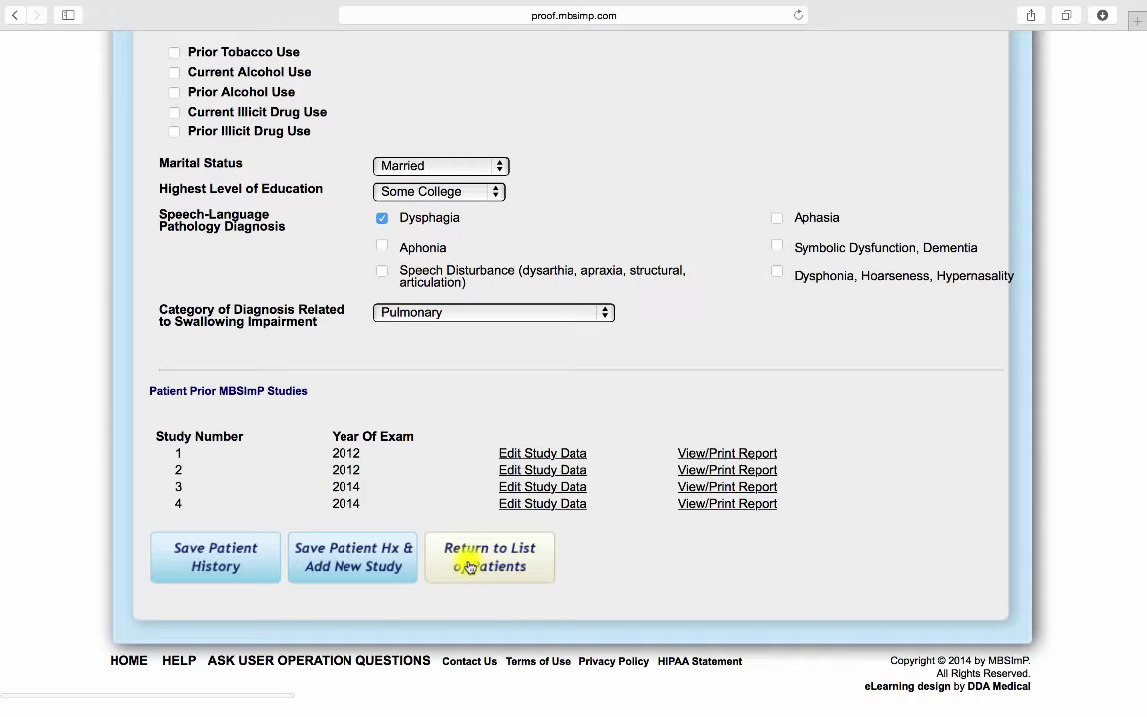
left_click(533, 505)
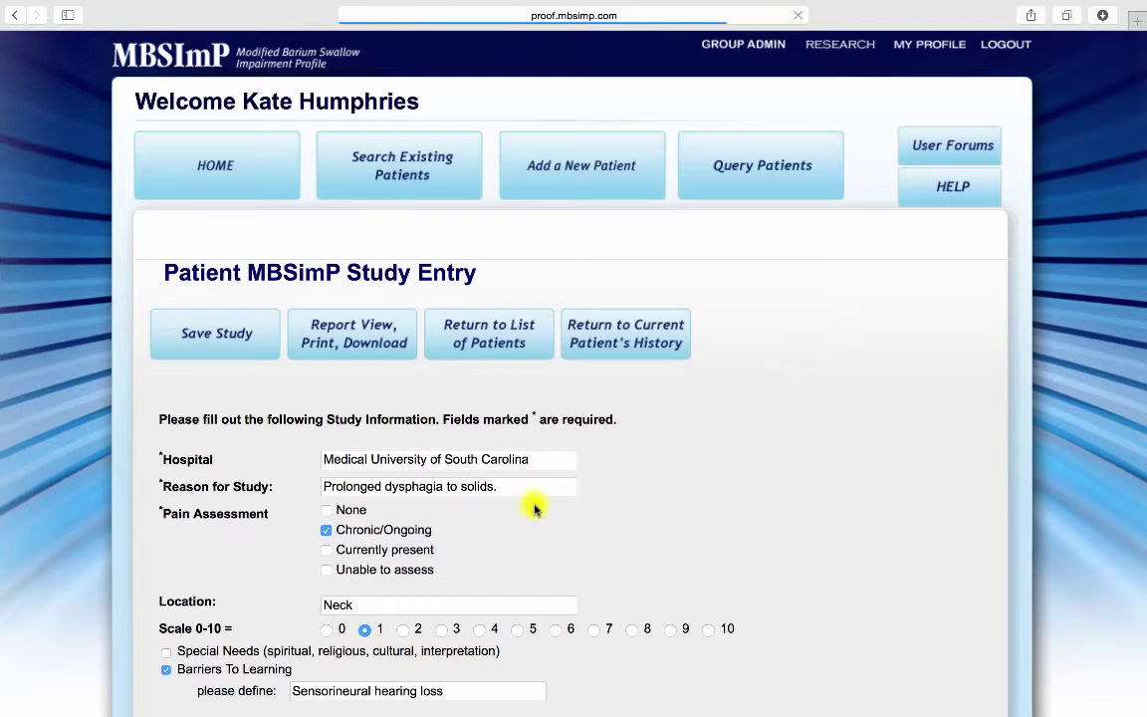
Replace study 4's 135.0 lb weight with 200 lbs so the BMI recalculates to 31.32
scroll(792, 523, "down", 5)
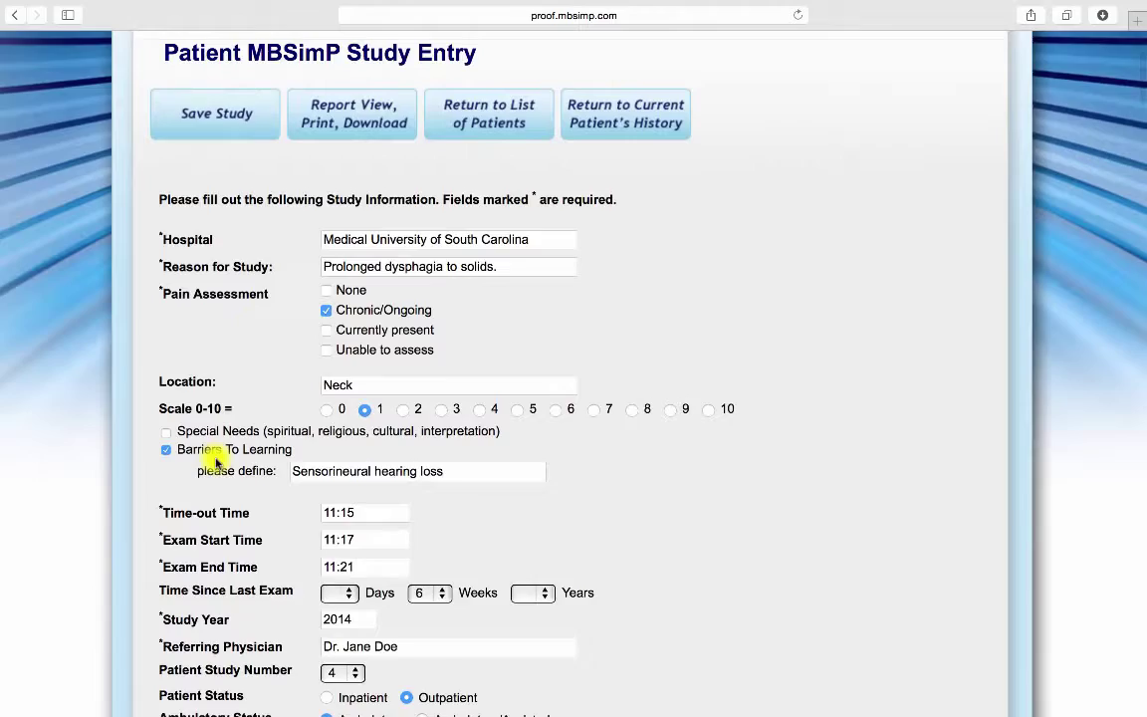
scroll(215, 461, "down", 10)
scroll(215, 461, "down", 3)
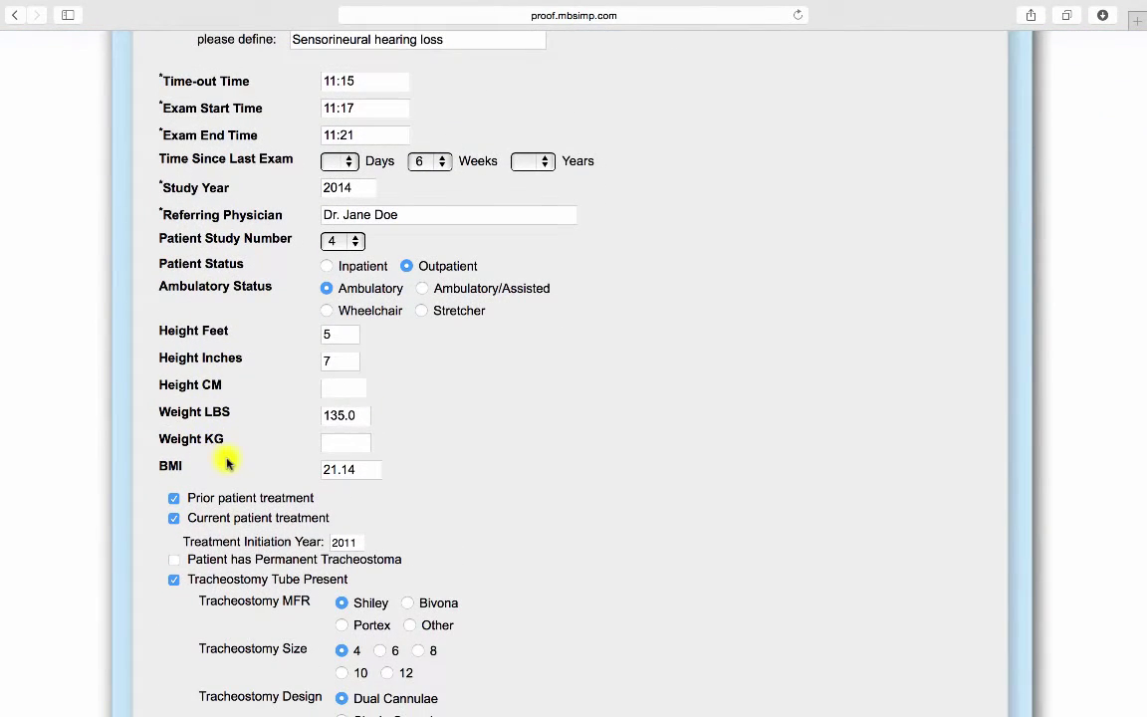
left_click_drag(367, 413, 310, 414)
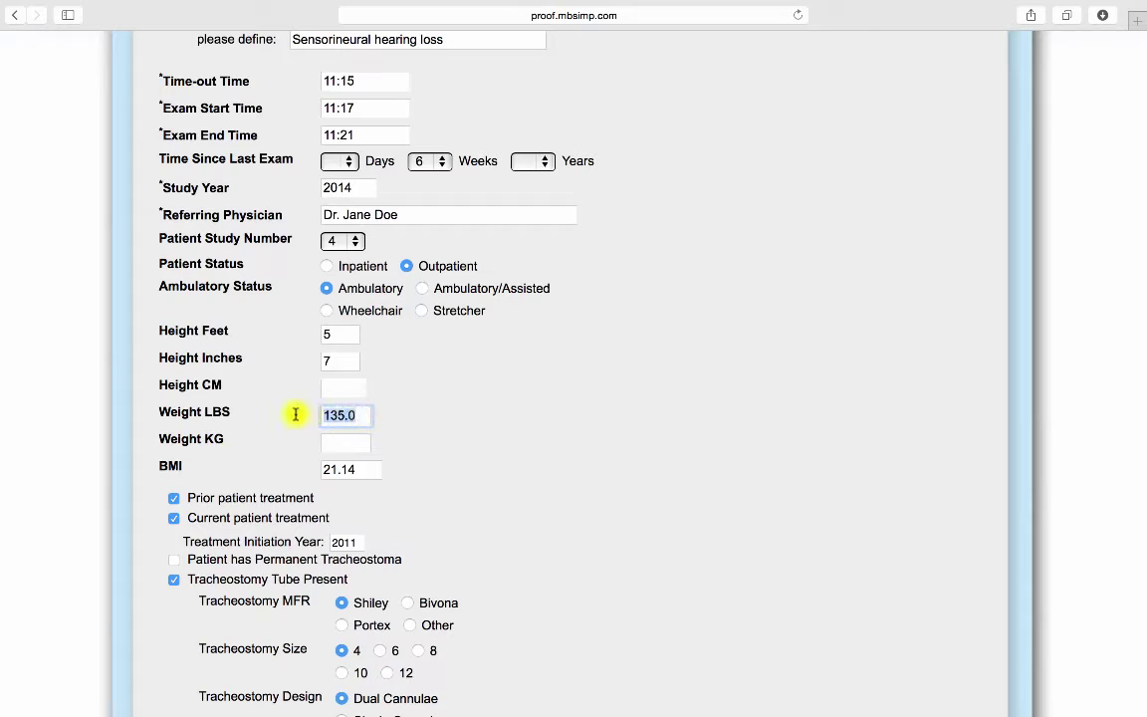
type("200")
left_click(415, 430)
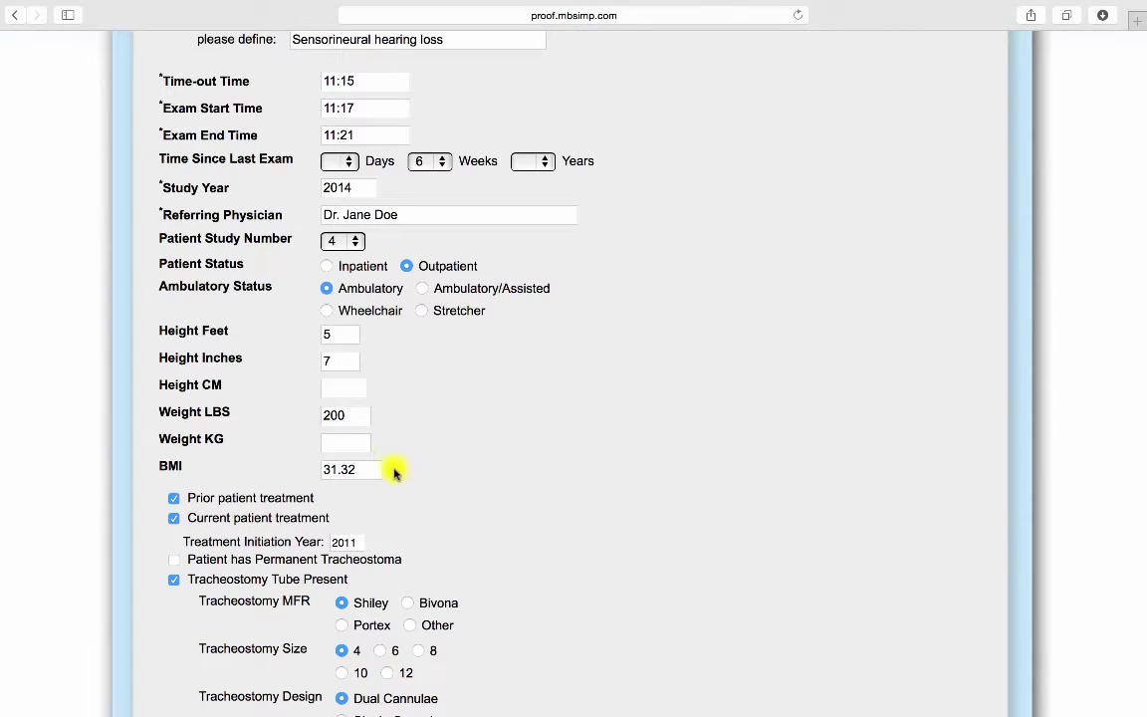
scroll(503, 493, "down", 5)
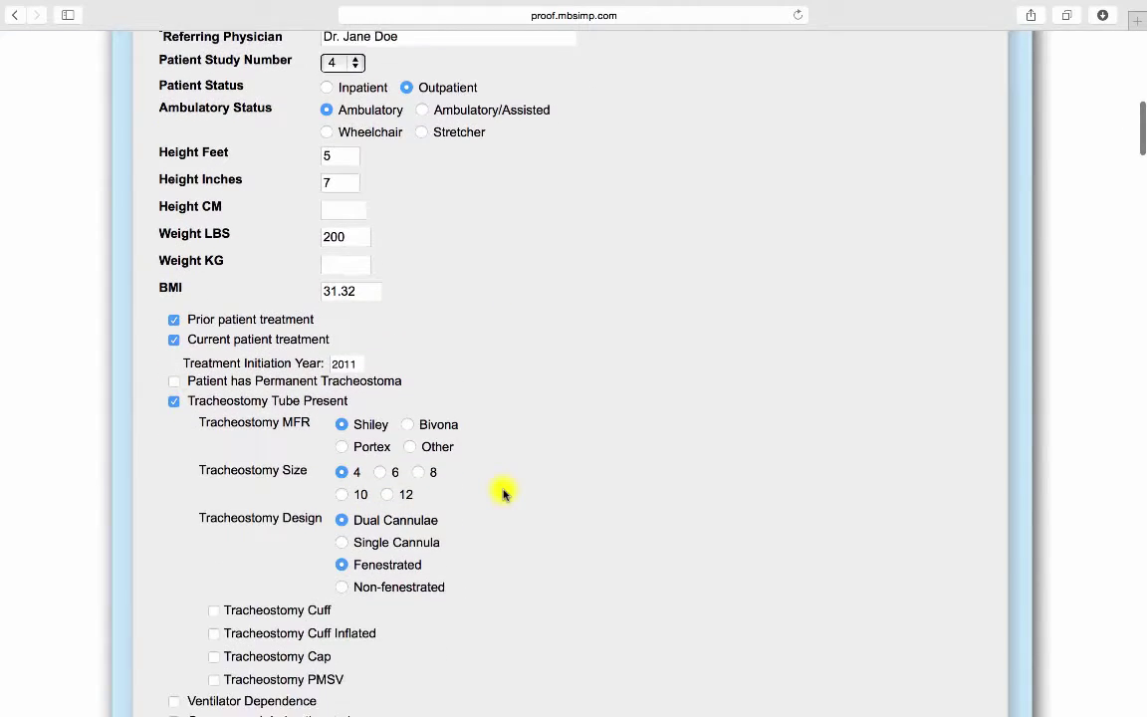
scroll(503, 493, "down", 2)
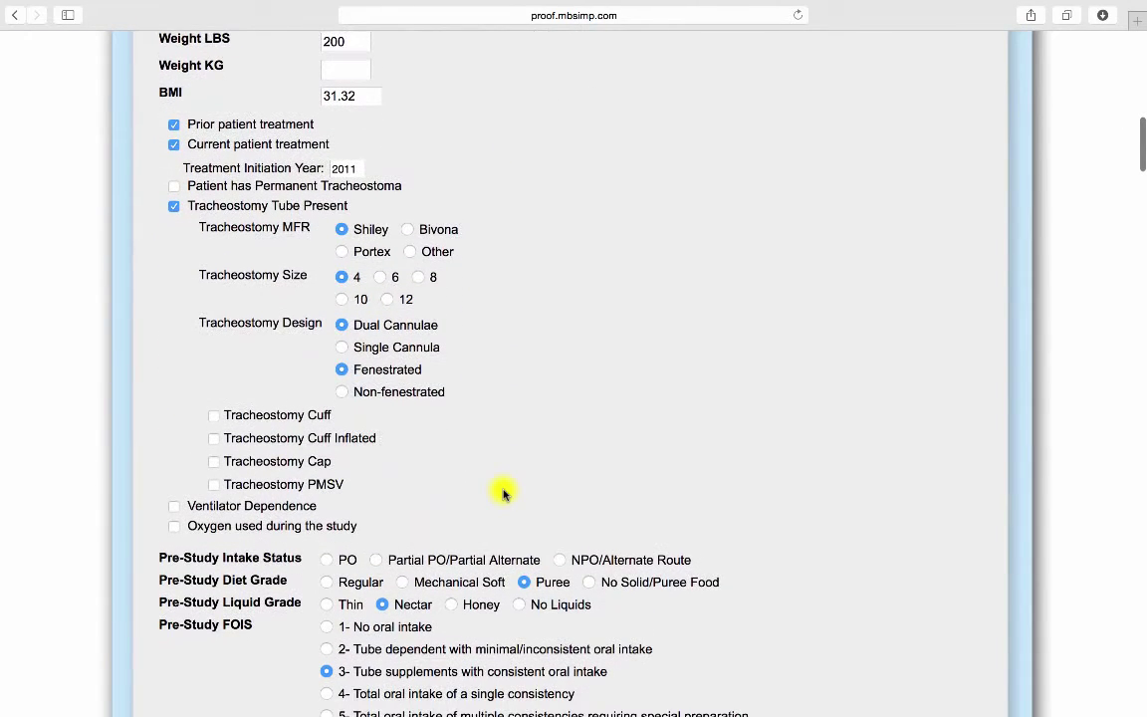
Set the tracheostomy design to Non-fenestrated with a cuff present
left_click(342, 392)
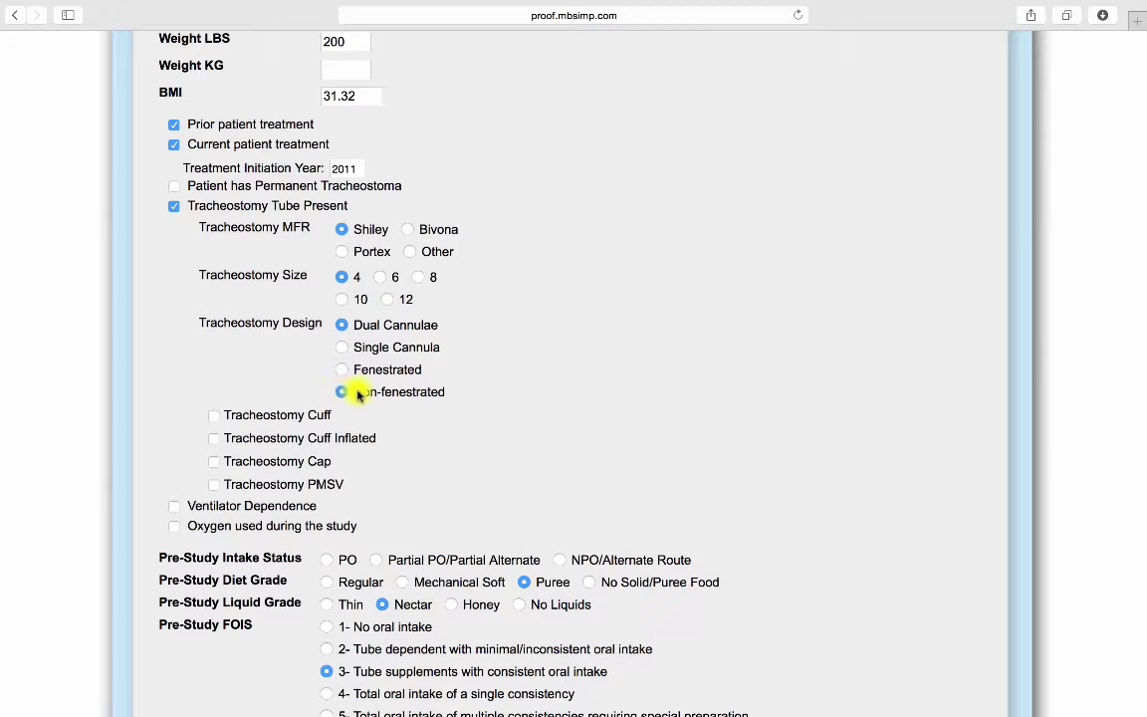
left_click(213, 417)
scroll(553, 463, "down", 5)
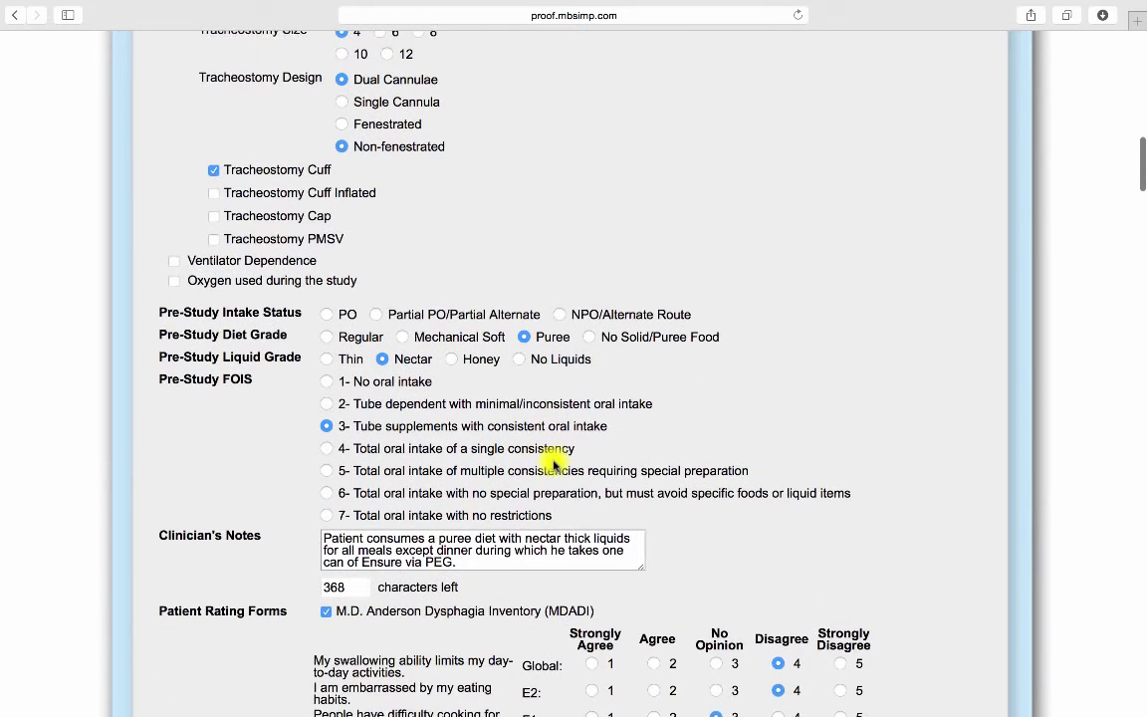
Set pre-study intake to Partial PO/Partial Alternate with a gastrostomy tube as the alternate route
left_click(377, 314)
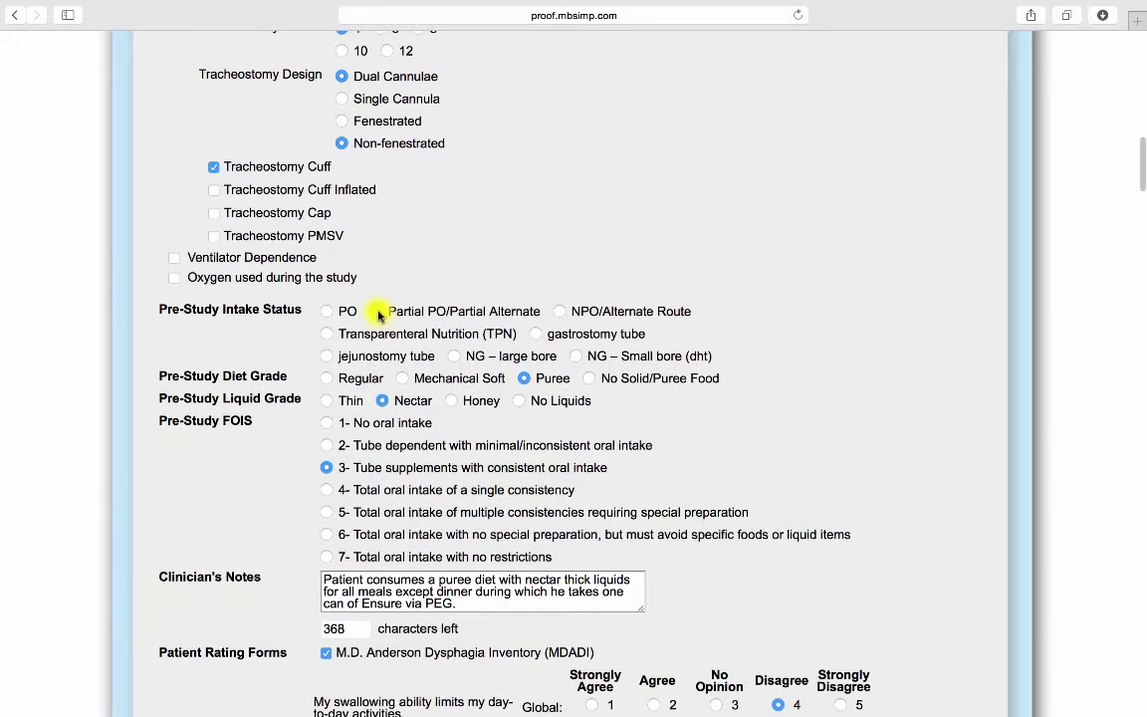
left_click(536, 334)
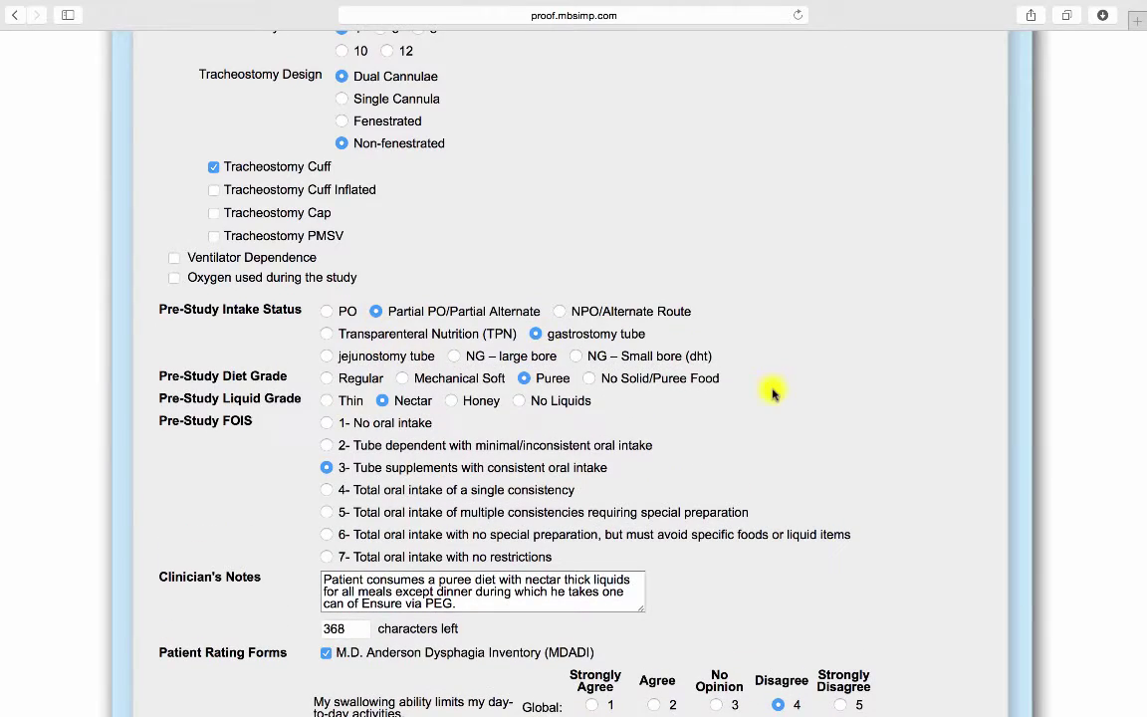
scroll(772, 393, "down", 4)
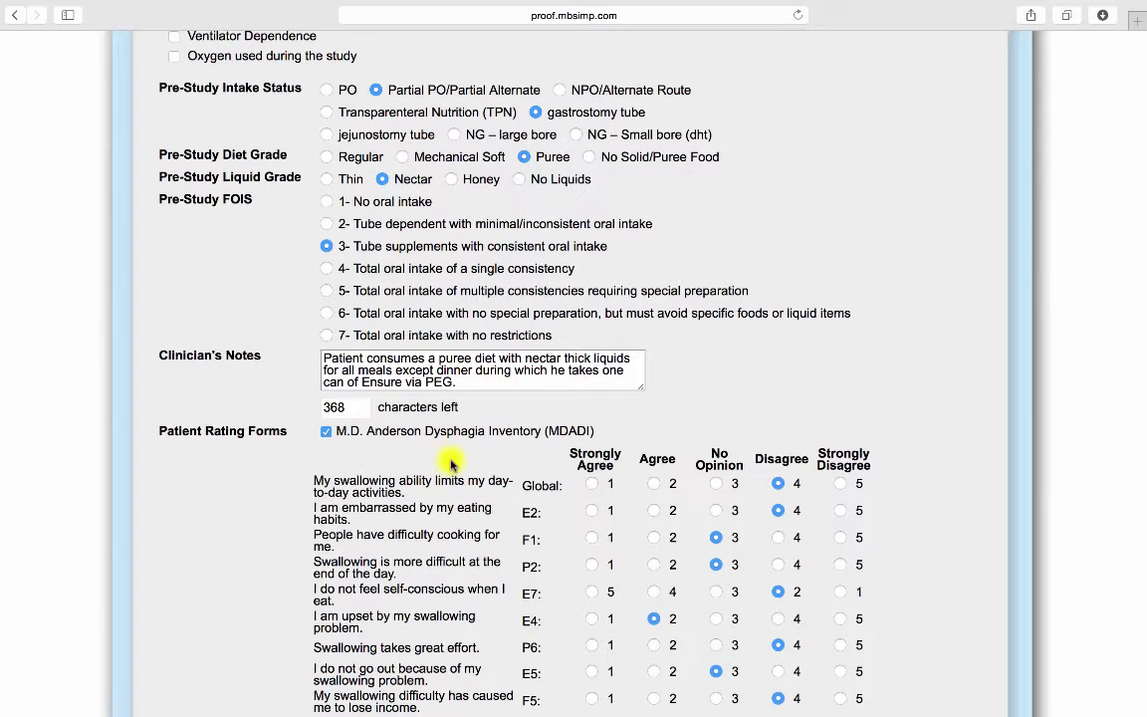
scroll(450, 461, "down", 8)
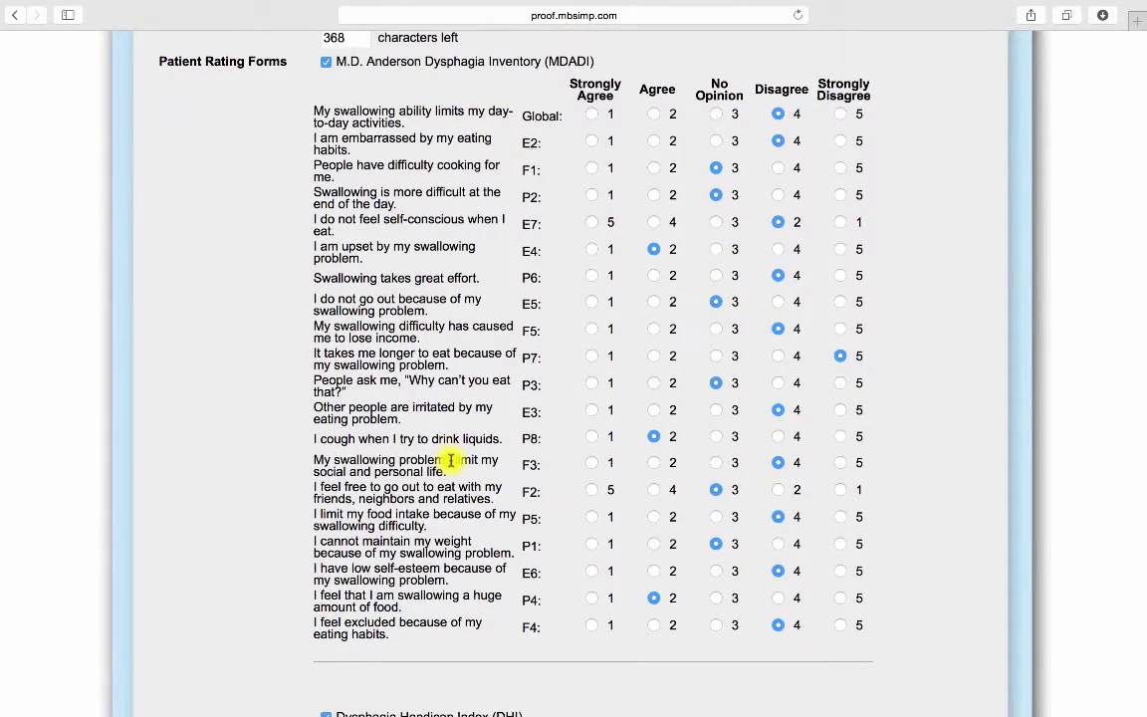
scroll(450, 461, "down", 14)
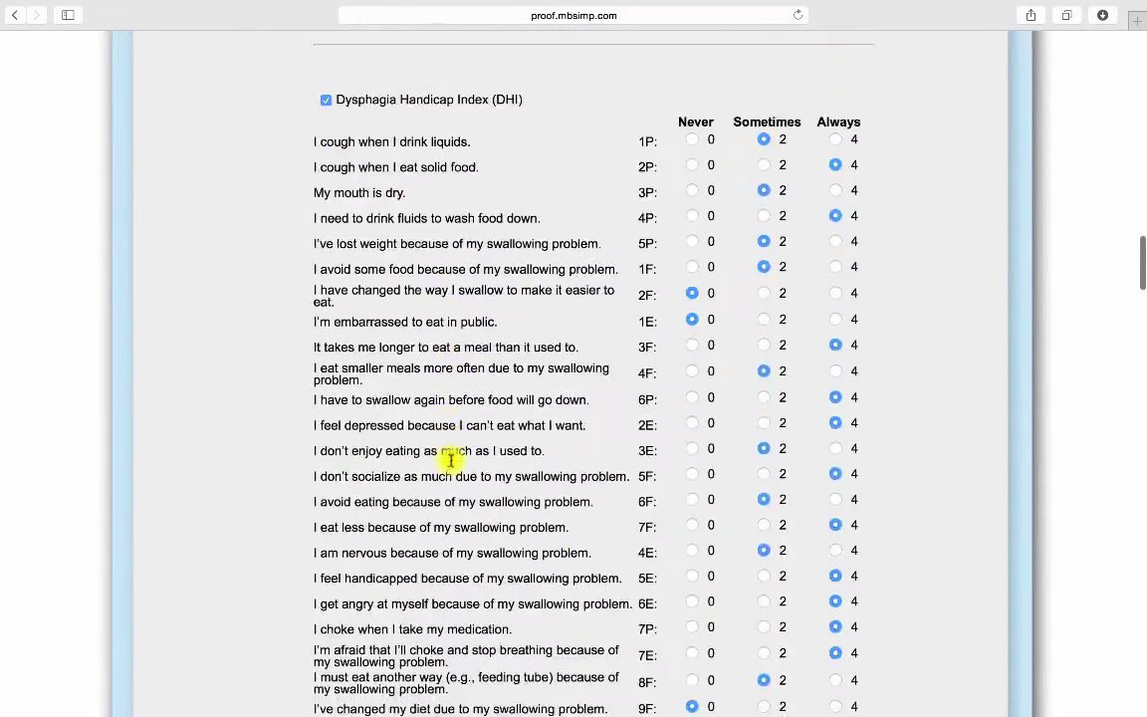
scroll(450, 461, "down", 16)
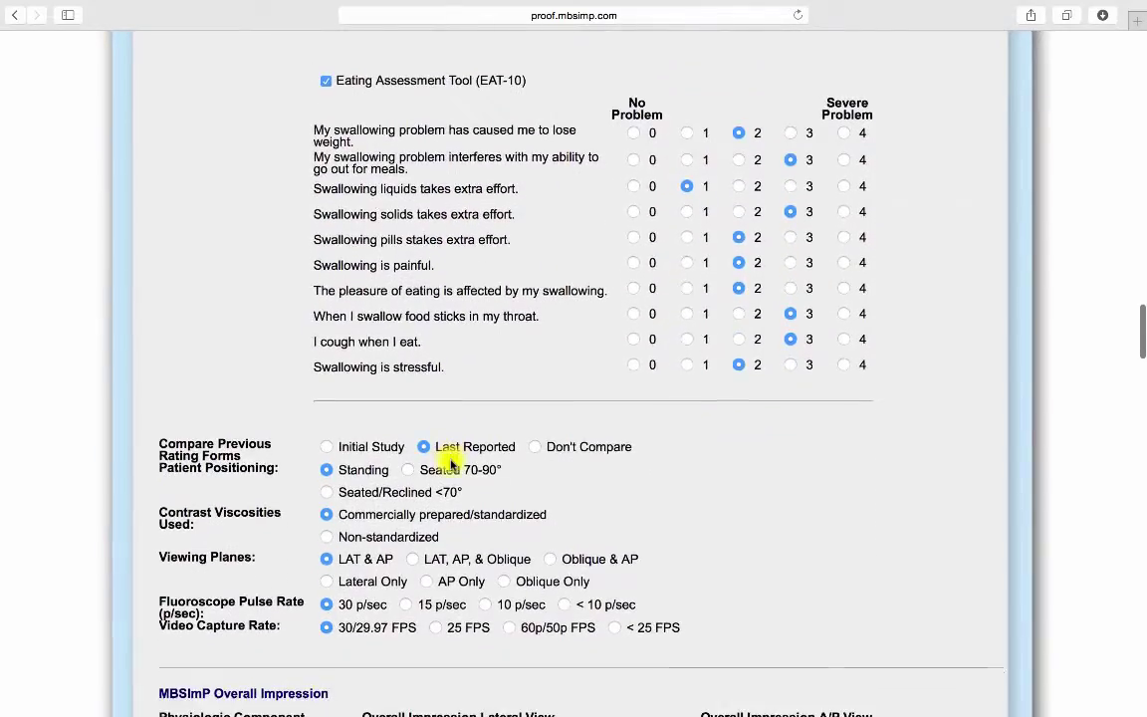
scroll(704, 487, "down", 1)
scroll(704, 489, "up", 1)
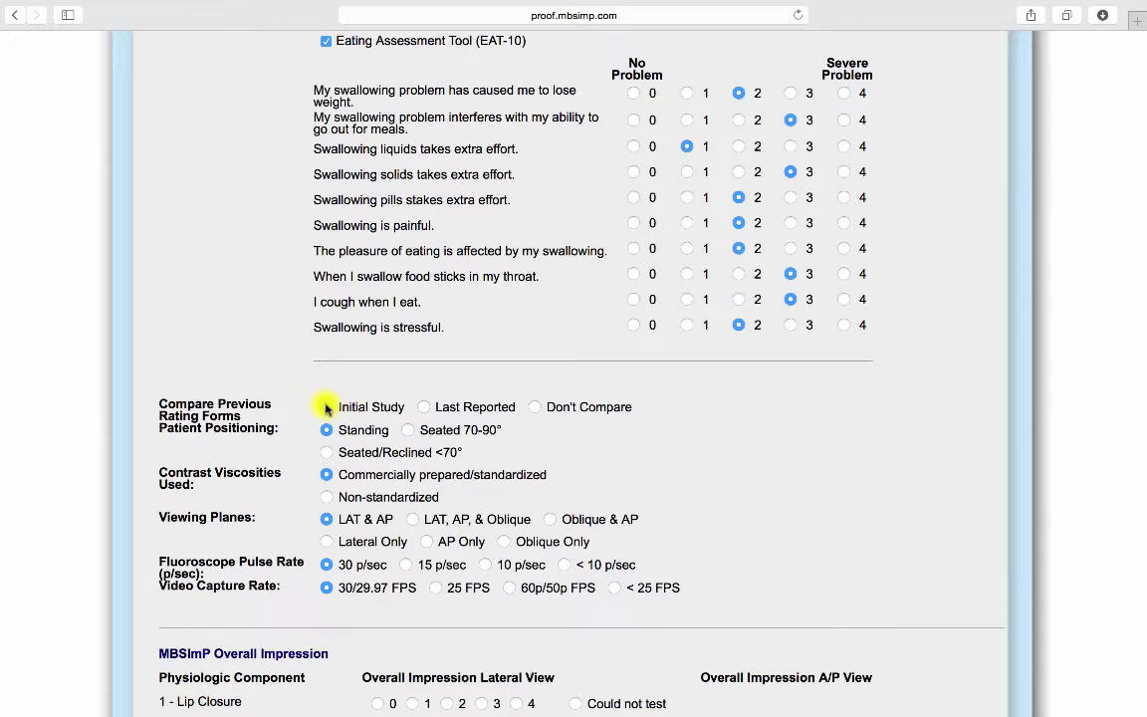
Set Compare Previous Rating Forms to Last Reported and Viewing Planes to LAT, AP, & Oblique
left_click(326, 408)
left_click(424, 408)
scroll(732, 458, "down", 5)
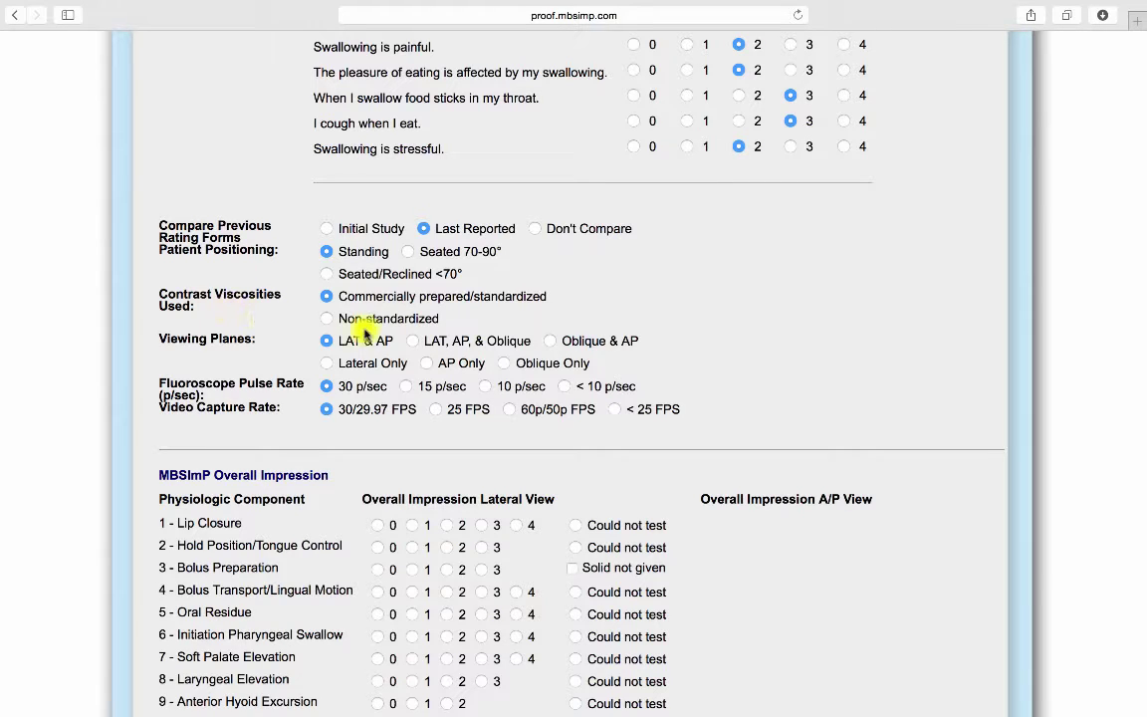
left_click(410, 340)
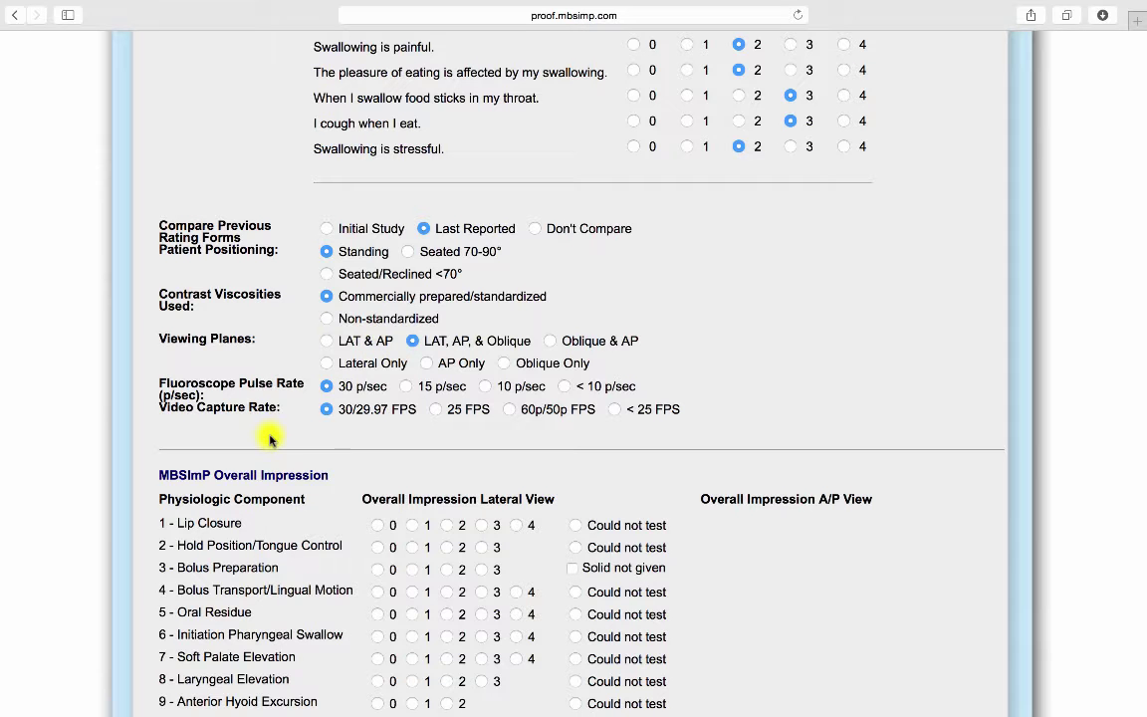
scroll(686, 530, "down", 5)
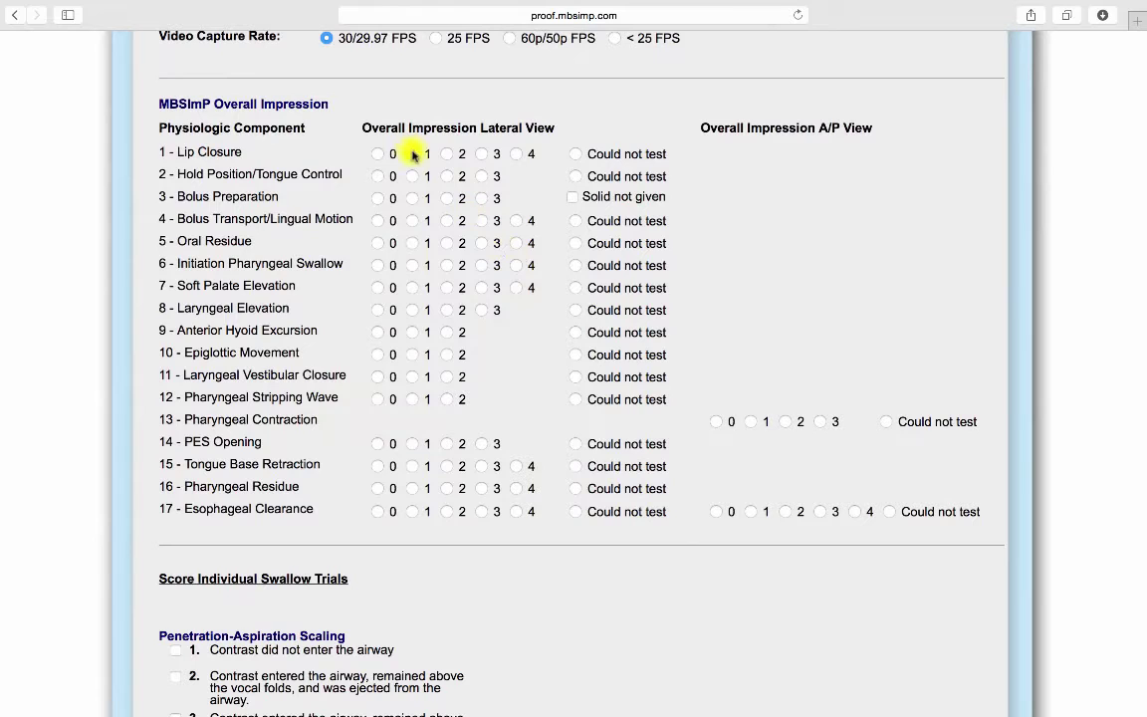
Score Lip Closure 1, Tongue Control 2, Bolus Preparation 2, Bolus Transport 1, Oral Residue 2, Initiation 2, Soft Palate 2
left_click(413, 154)
left_click(448, 177)
left_click(448, 198)
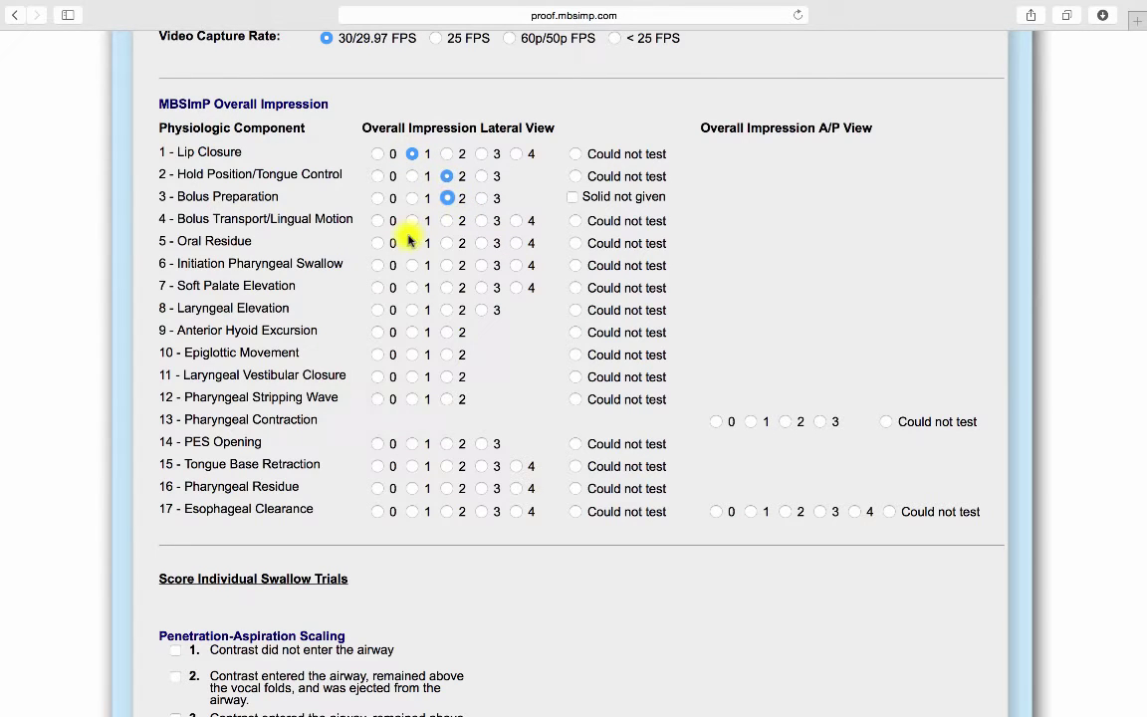
left_click(412, 221)
left_click(447, 243)
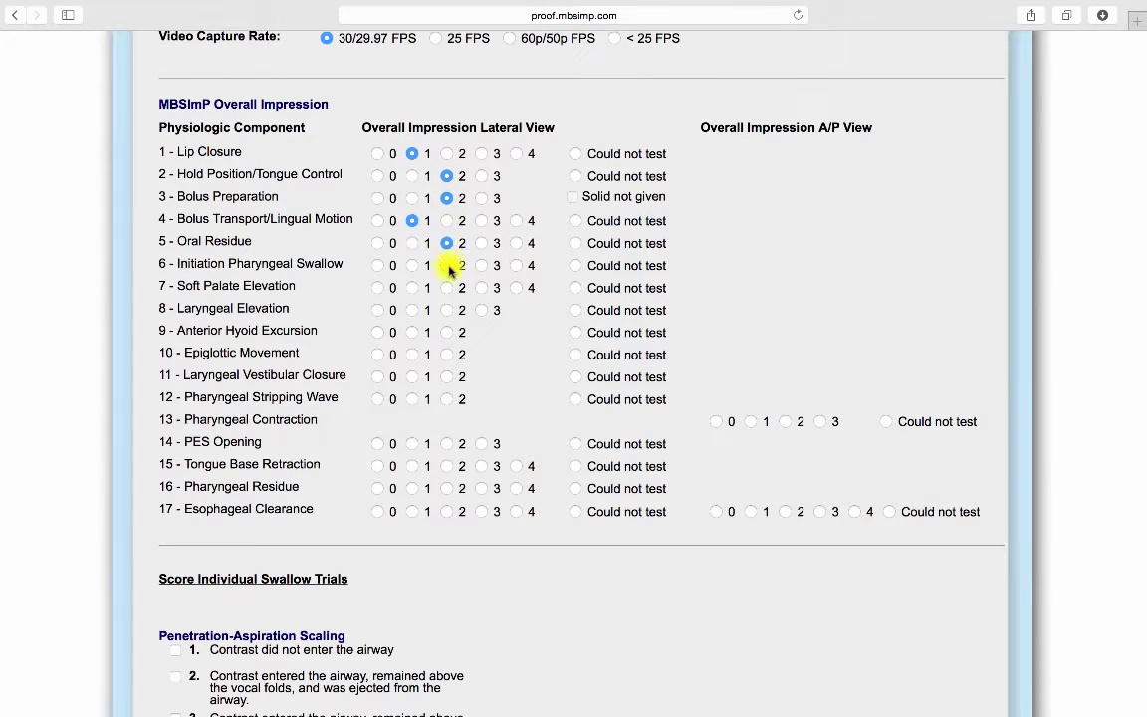
left_click(447, 266)
left_click(447, 288)
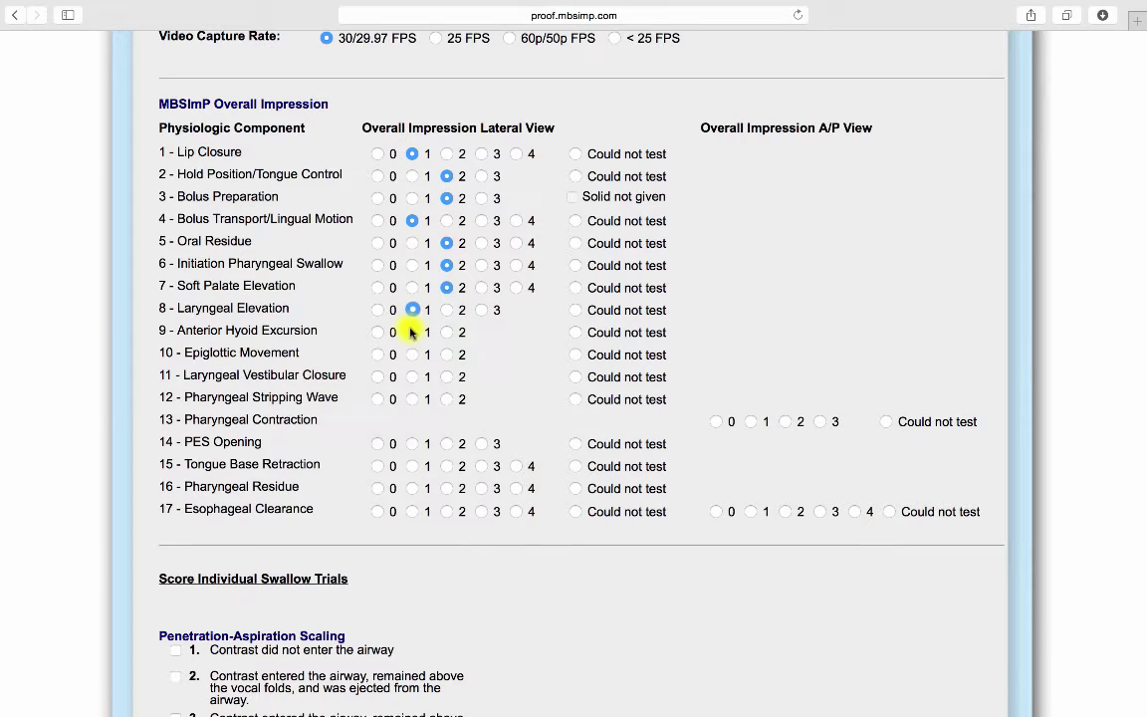
Score Hyoid 1, Epiglottis 1, Vestibular Closure 2, Stripping Wave 2, Contraction 0, PES 2, Tongue Base 2, Residue CNT, Esophageal 3
left_click(411, 332)
left_click(411, 354)
left_click(447, 377)
left_click(447, 399)
left_click(716, 421)
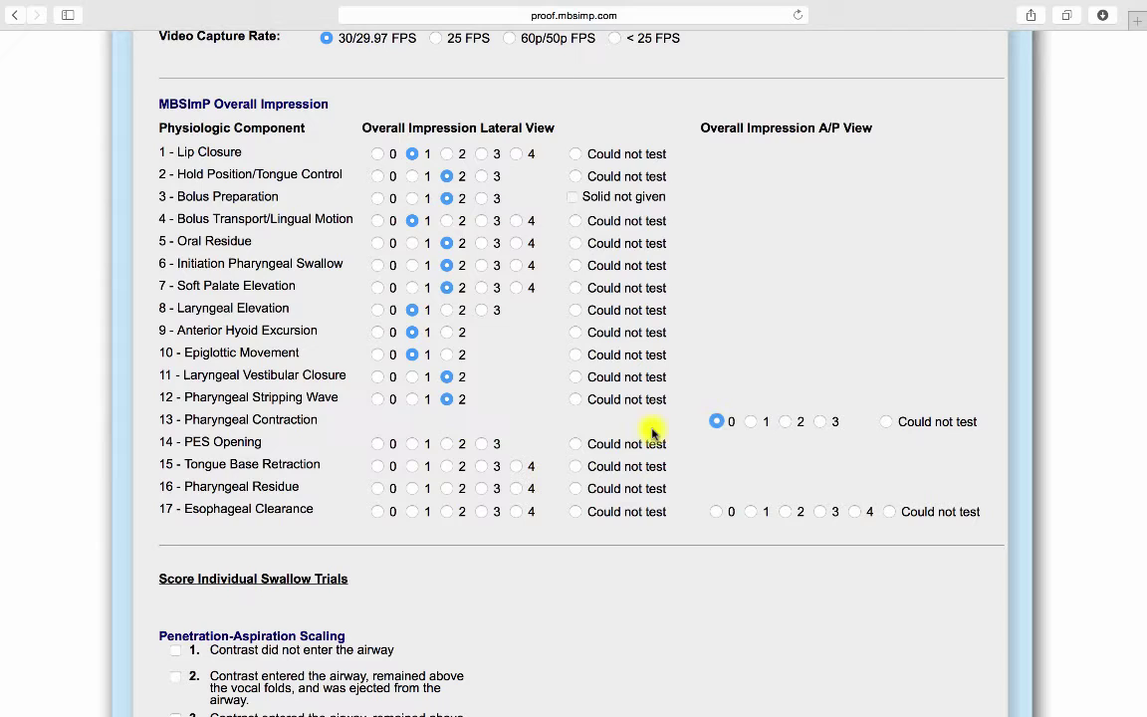
left_click(447, 444)
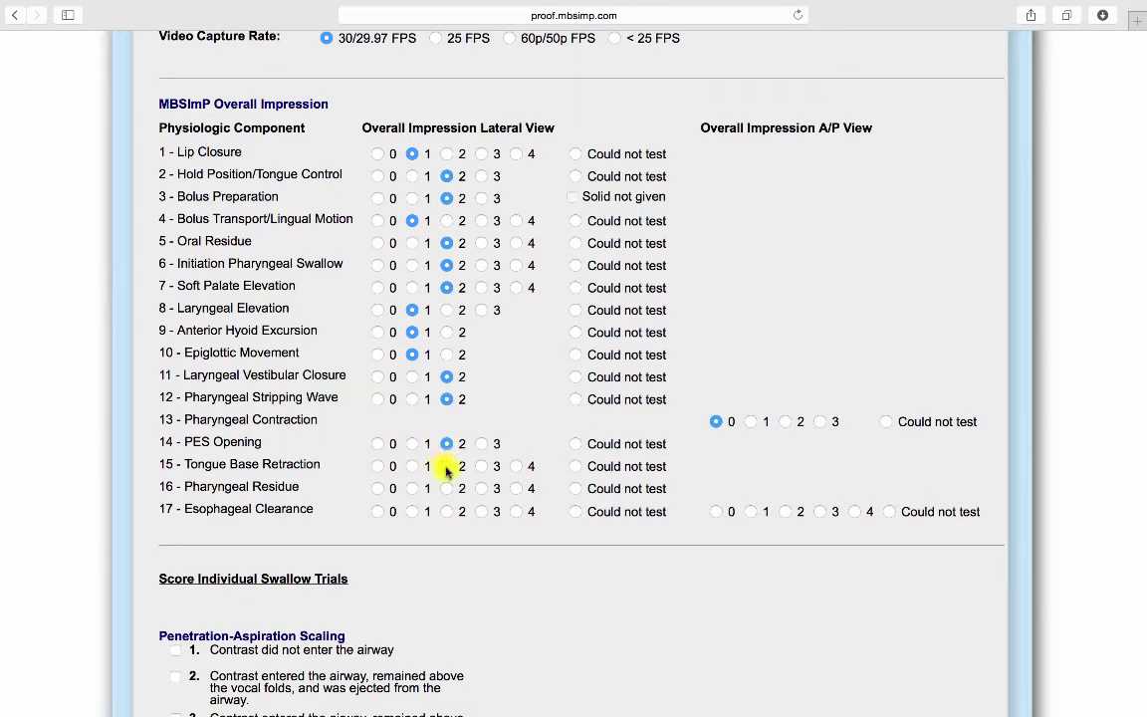
left_click(447, 468)
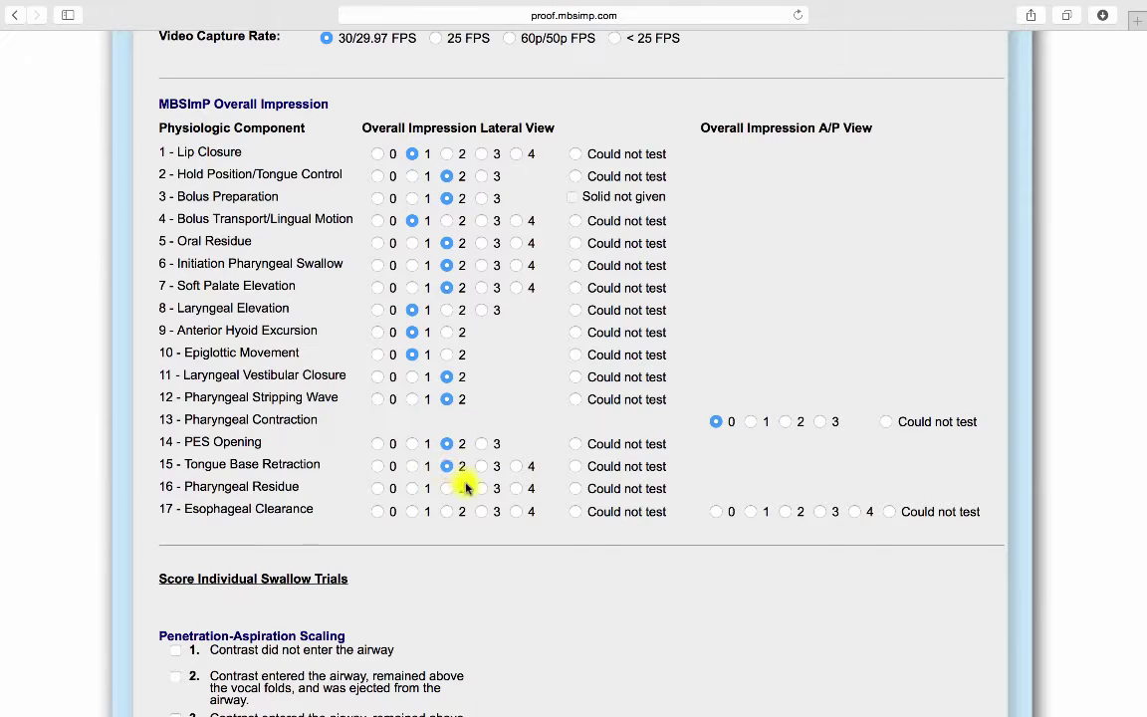
left_click(576, 489)
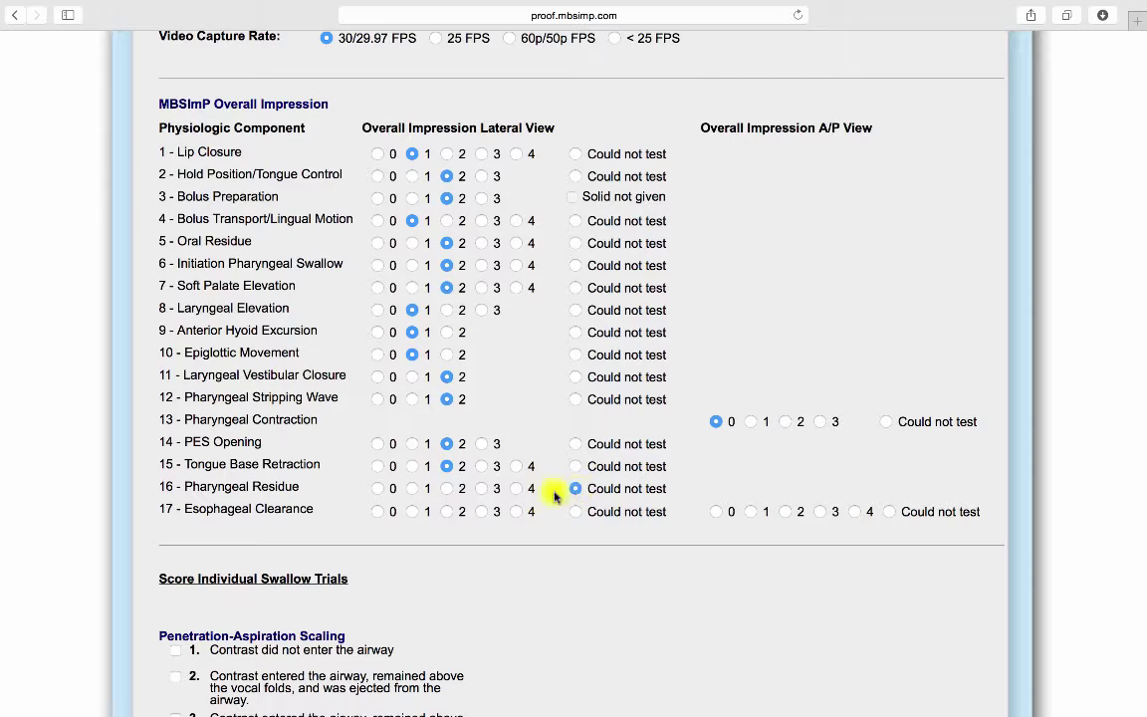
left_click(482, 511)
scroll(543, 607, "down", 8)
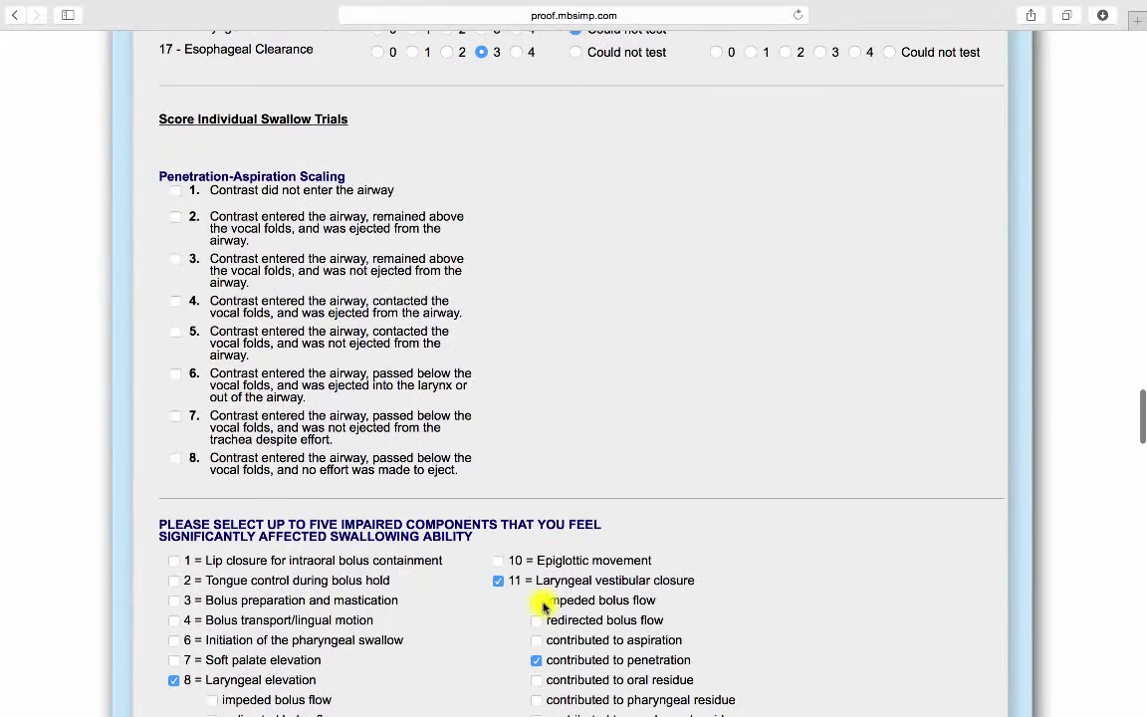
Tick Penetration-Aspiration level 1 for nectar-thick and level 3 for honey- and pudding-thick
left_click(176, 189)
left_click(232, 233)
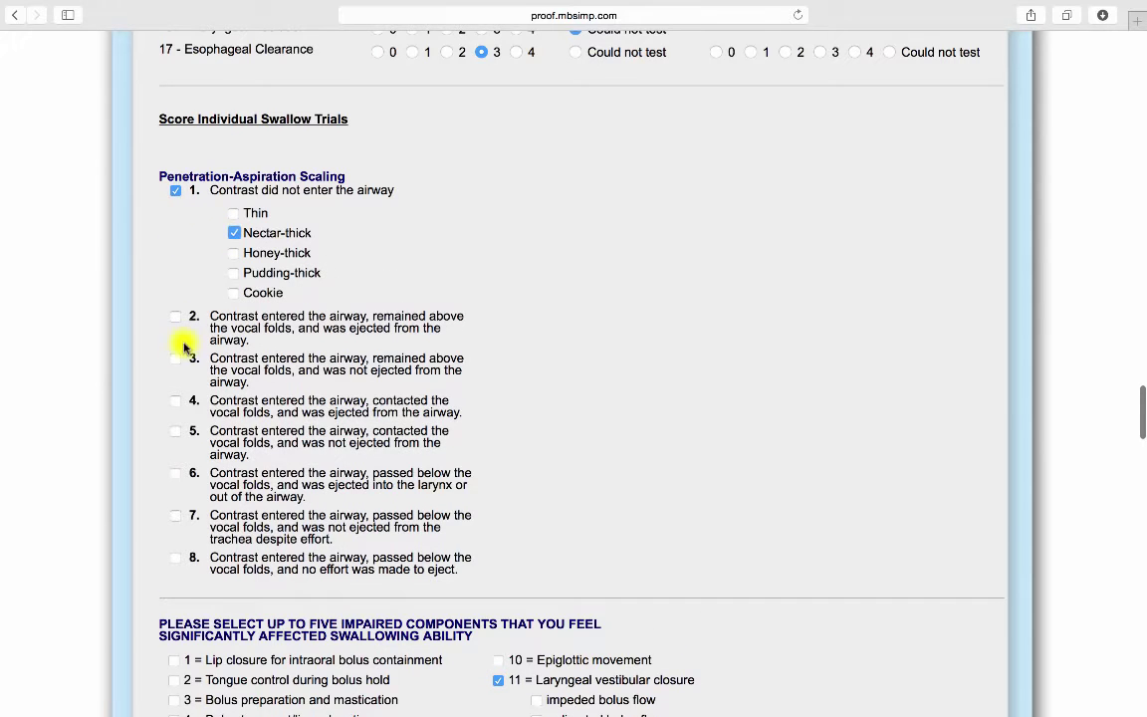
left_click(177, 358)
left_click(234, 437)
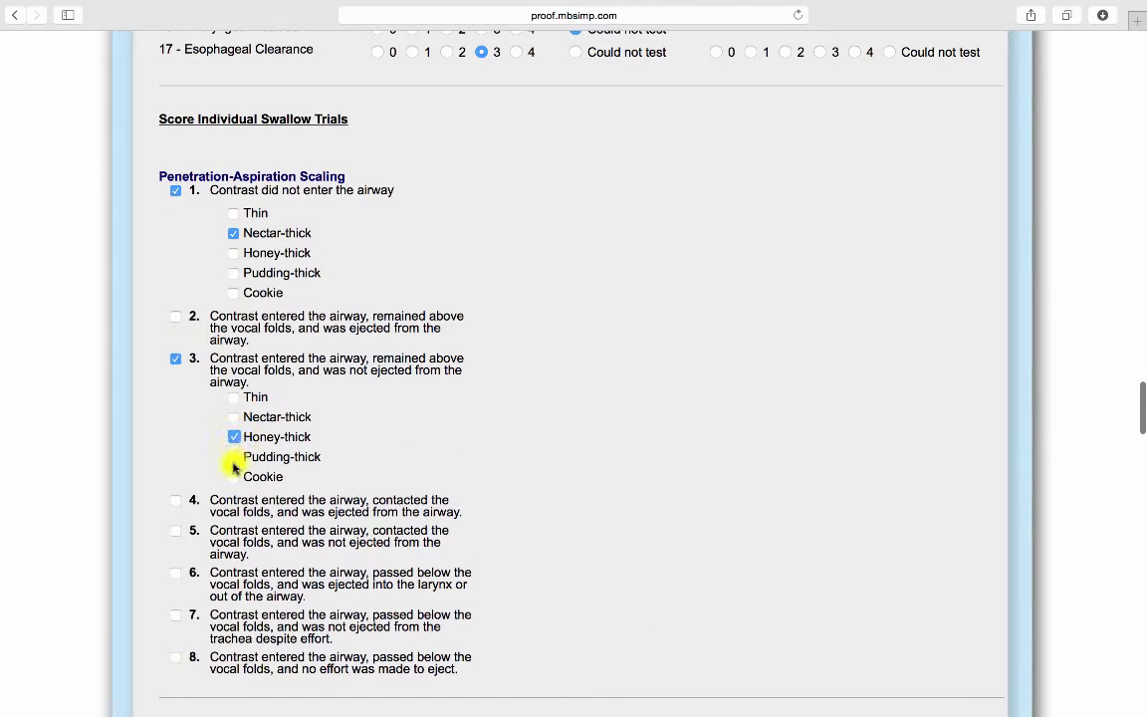
left_click(232, 458)
scroll(422, 524, "down", 8)
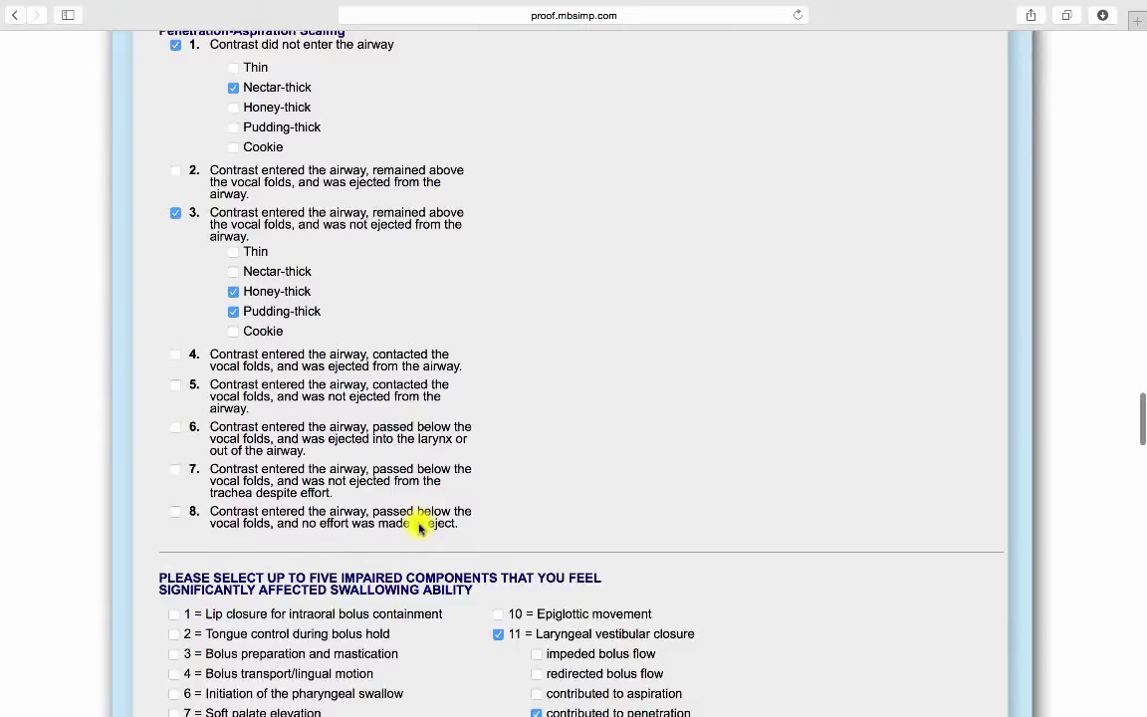
scroll(418, 528, "down", 5)
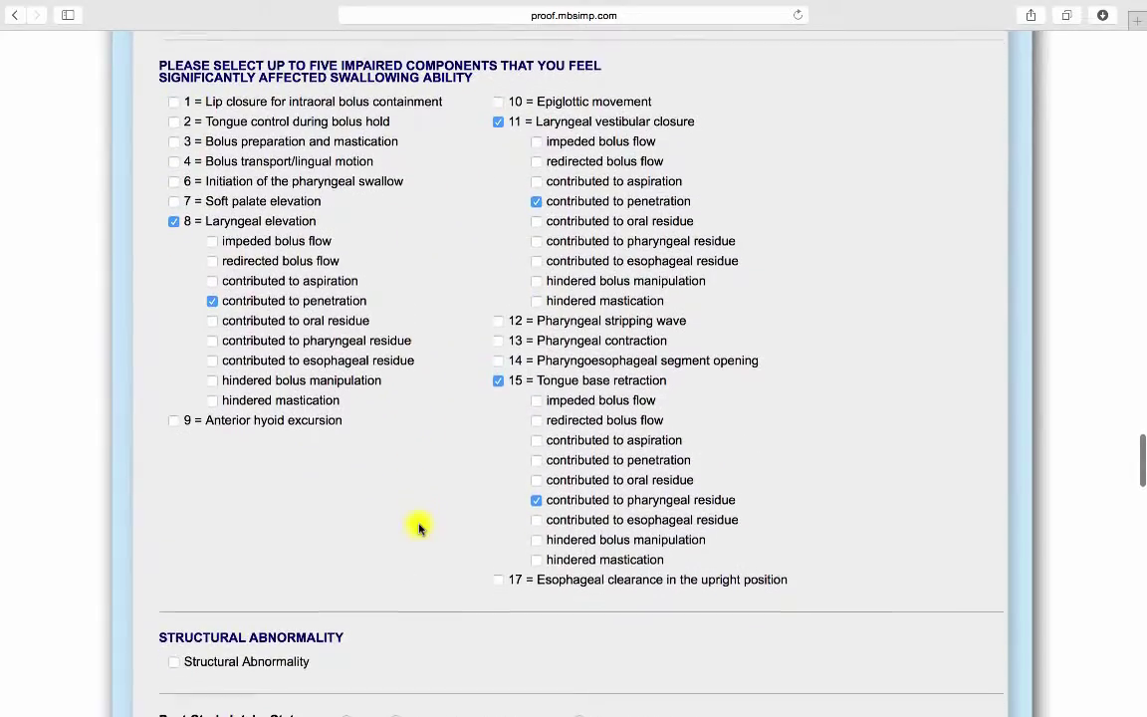
Mark bolus transport significantly impaired with redirected flow, and note a fistula without functional significance
left_click(174, 158)
left_click(213, 197)
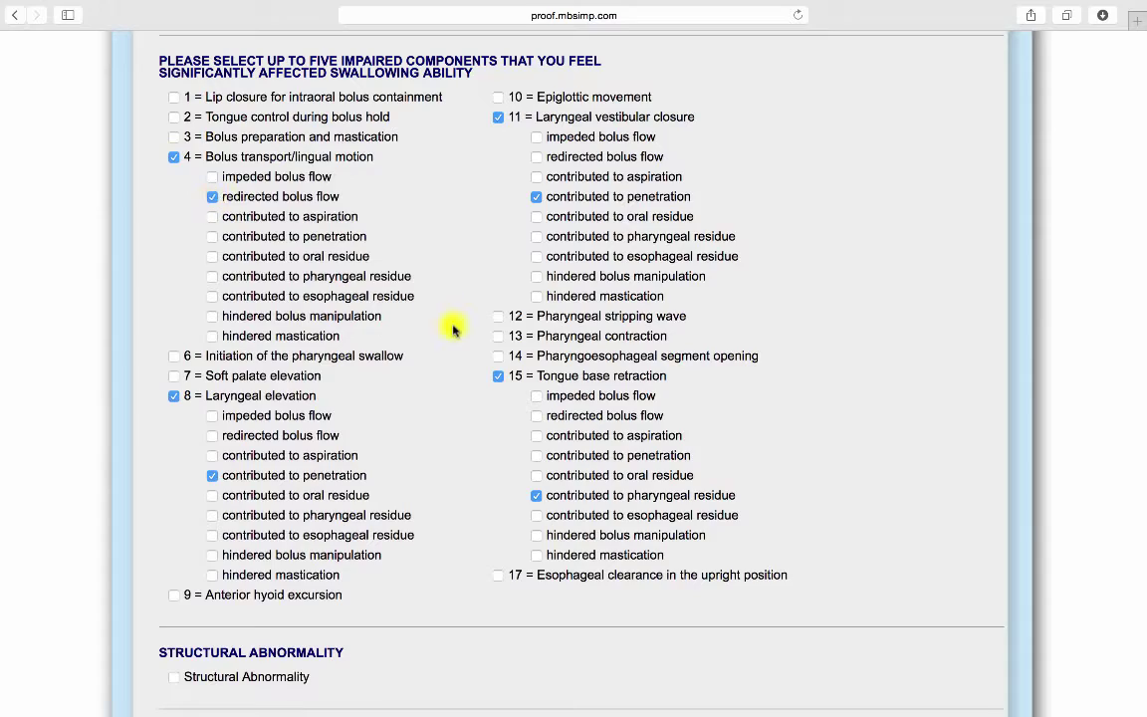
scroll(454, 329, "down", 10)
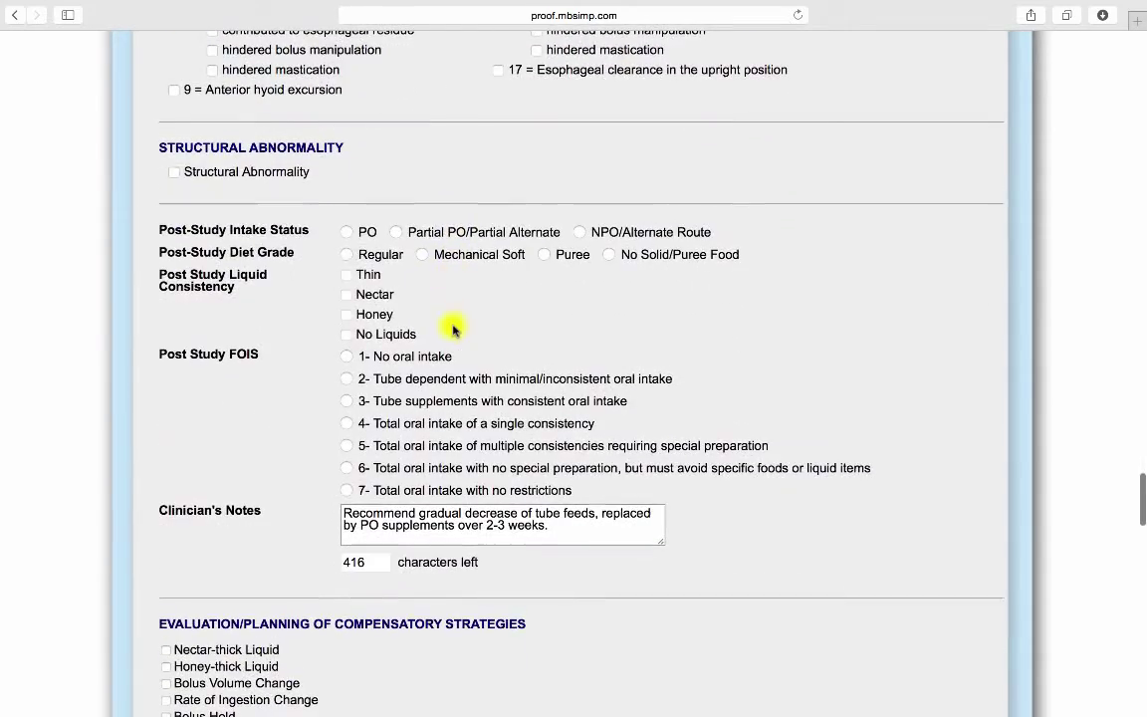
left_click(176, 172)
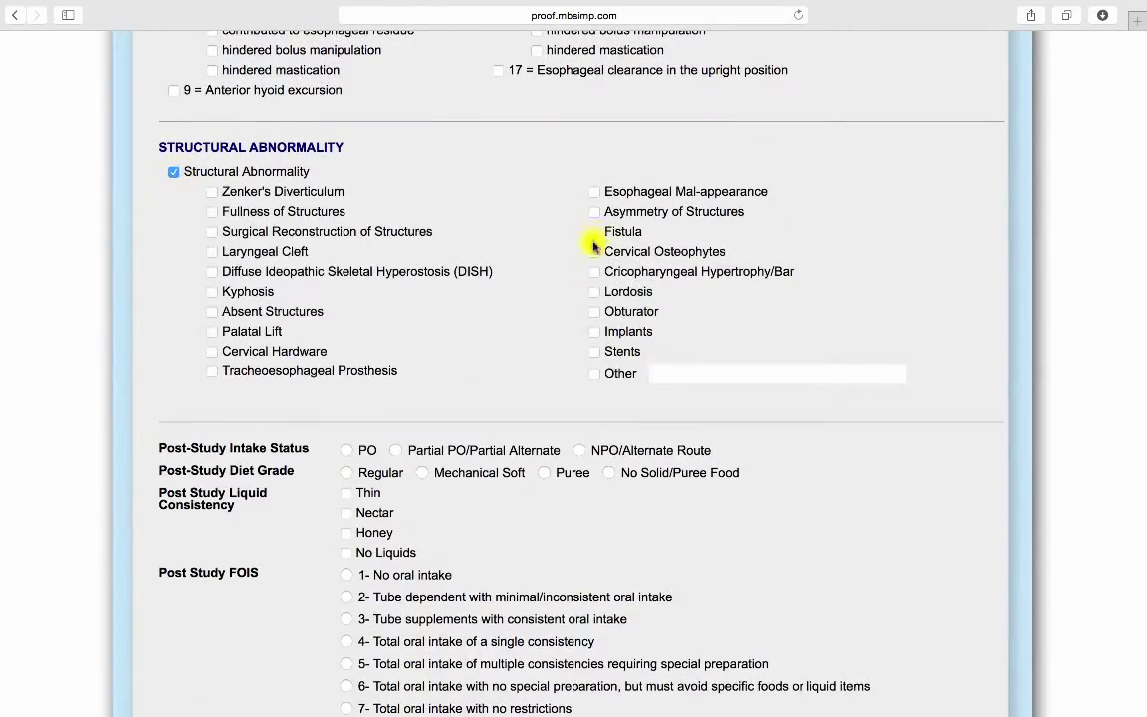
left_click(596, 232)
left_click(635, 251)
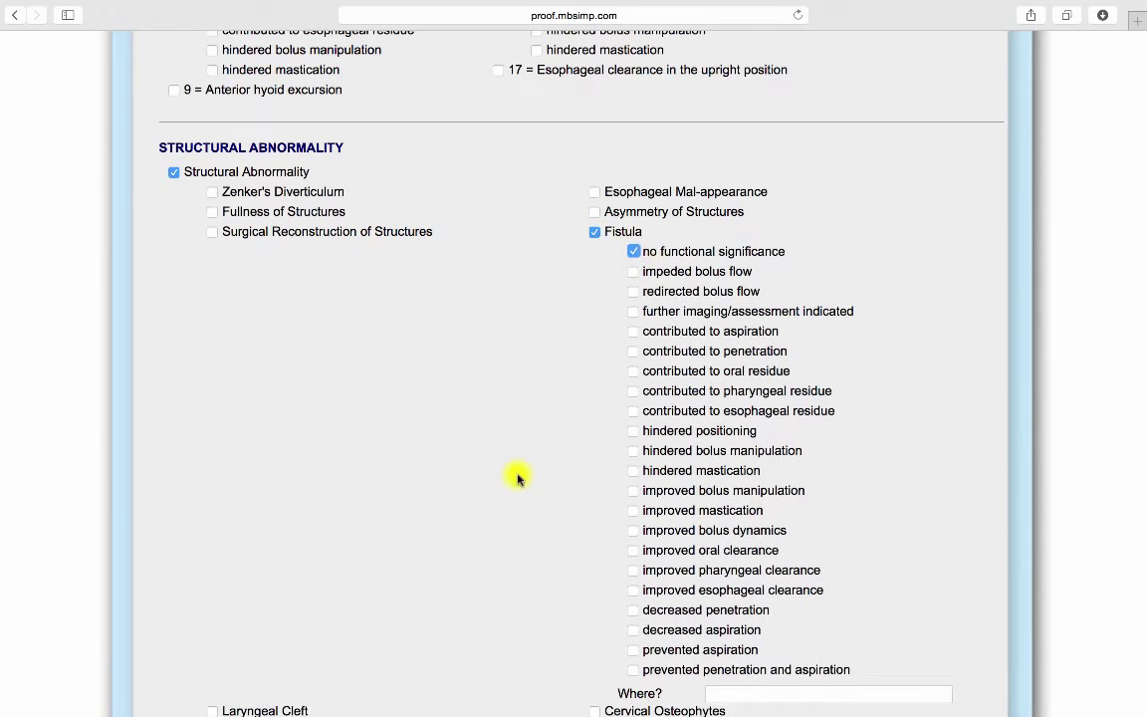
scroll(520, 476, "down", 5)
scroll(516, 477, "down", 10)
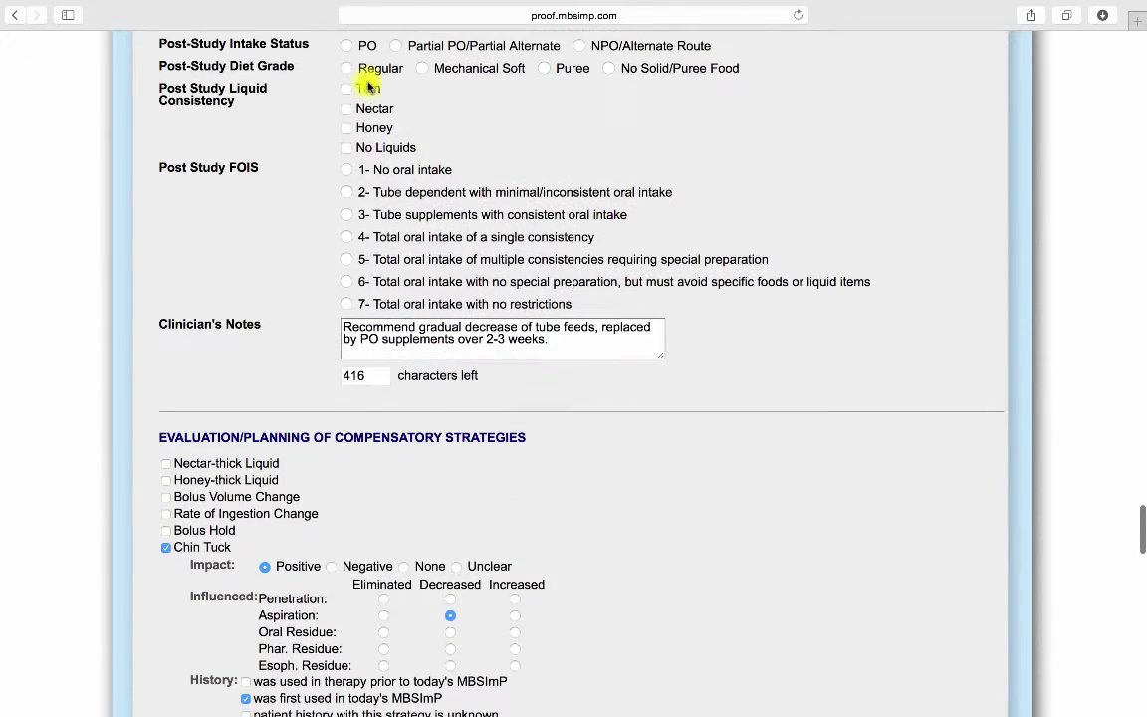
Set post-study intake to PO, Regular diet, thin liquids, and FOIS level 6
left_click(347, 46)
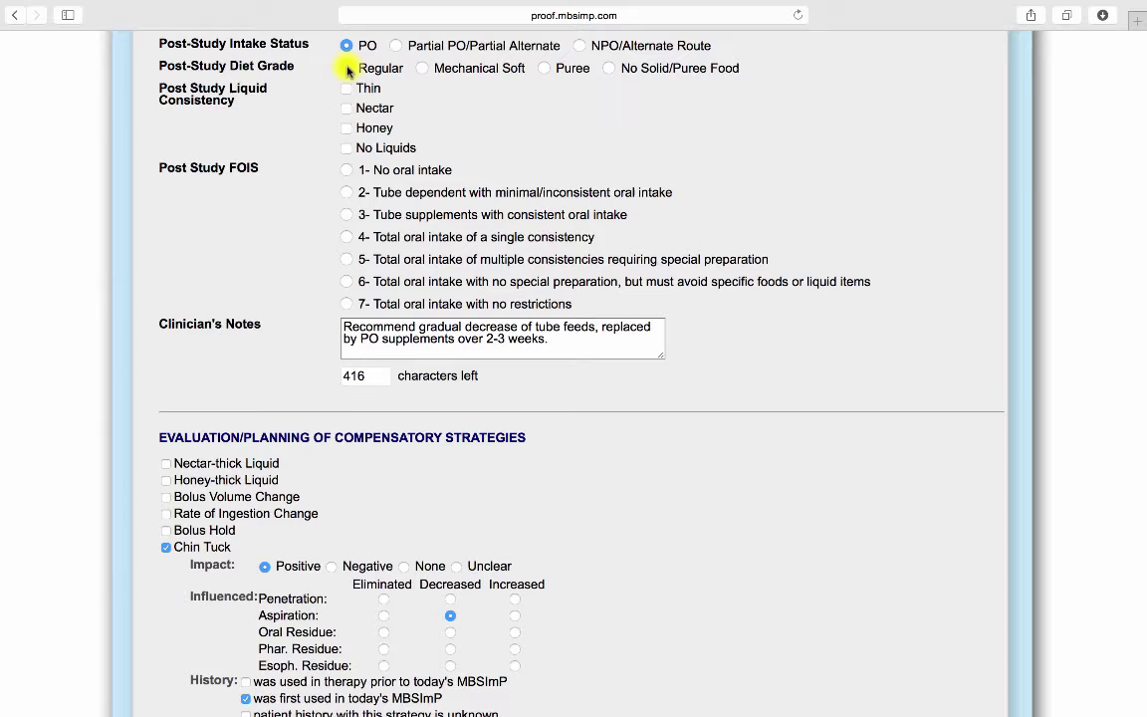
left_click(346, 69)
left_click(346, 90)
left_click(347, 281)
scroll(294, 373, "down", 5)
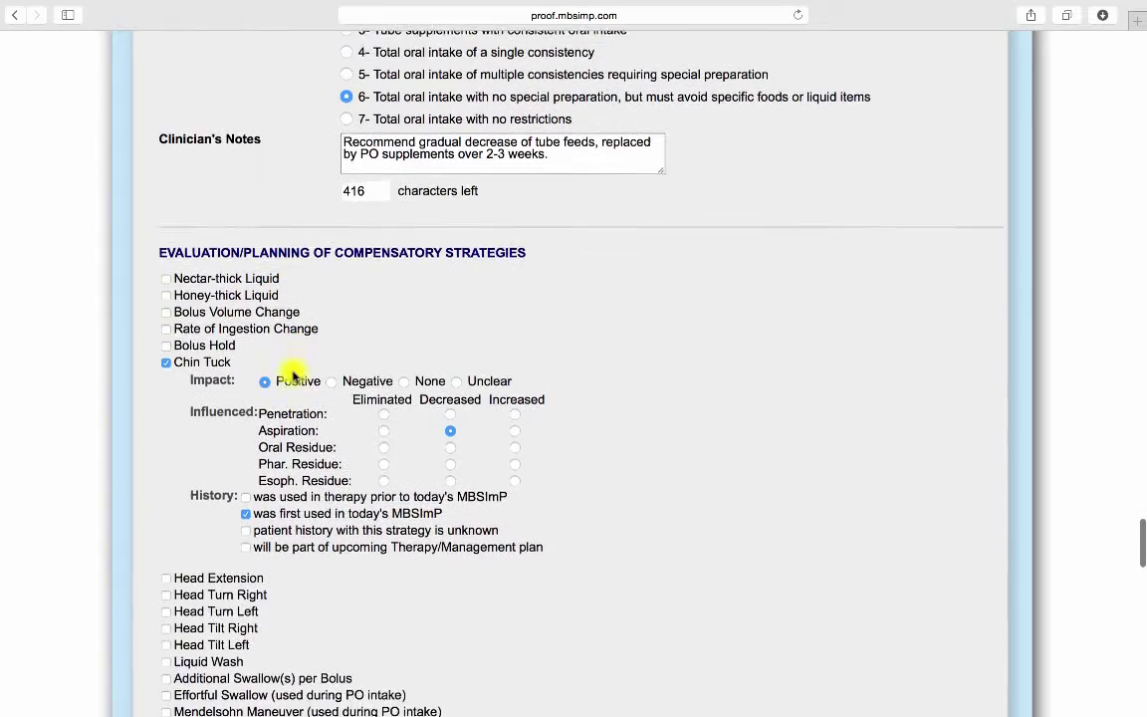
scroll(293, 372, "down", 4)
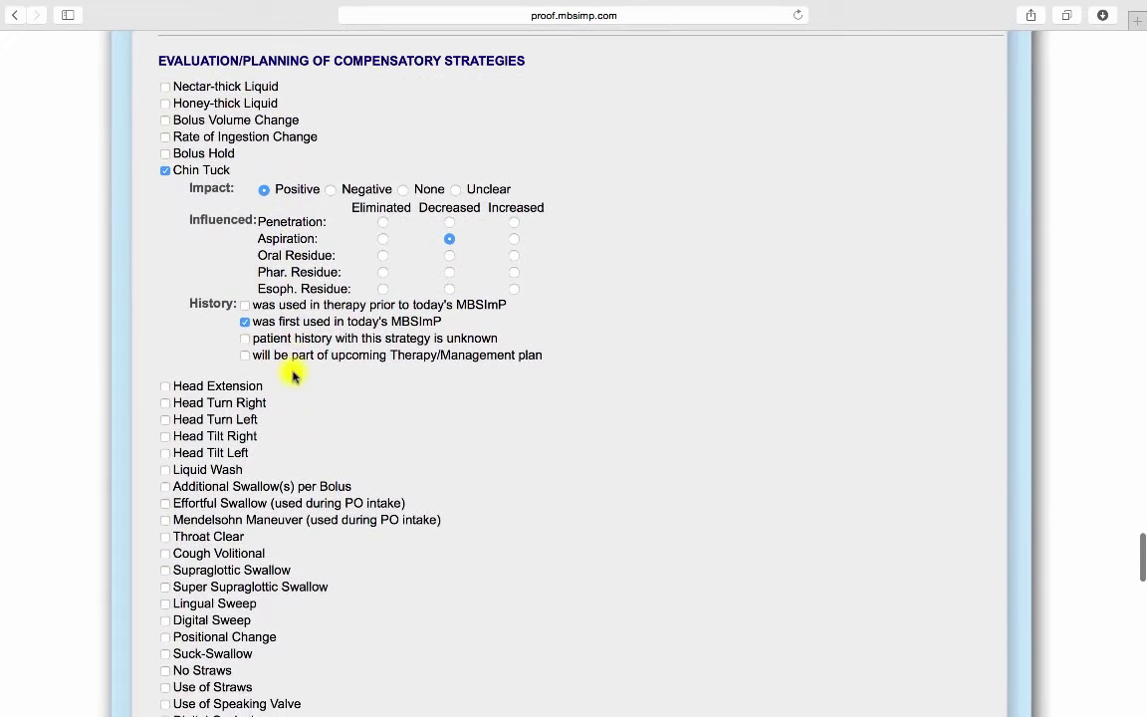
Add Head Turn Right as positive: penetration eliminated, oral residue decreased, first used today
left_click(166, 397)
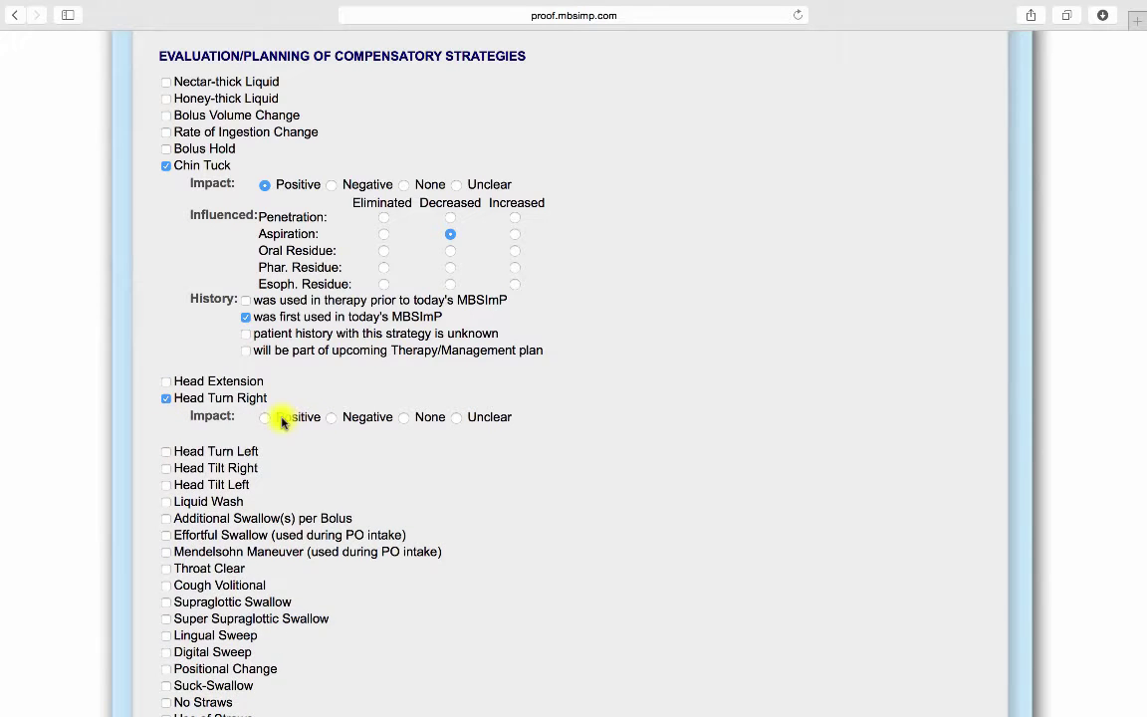
left_click(265, 417)
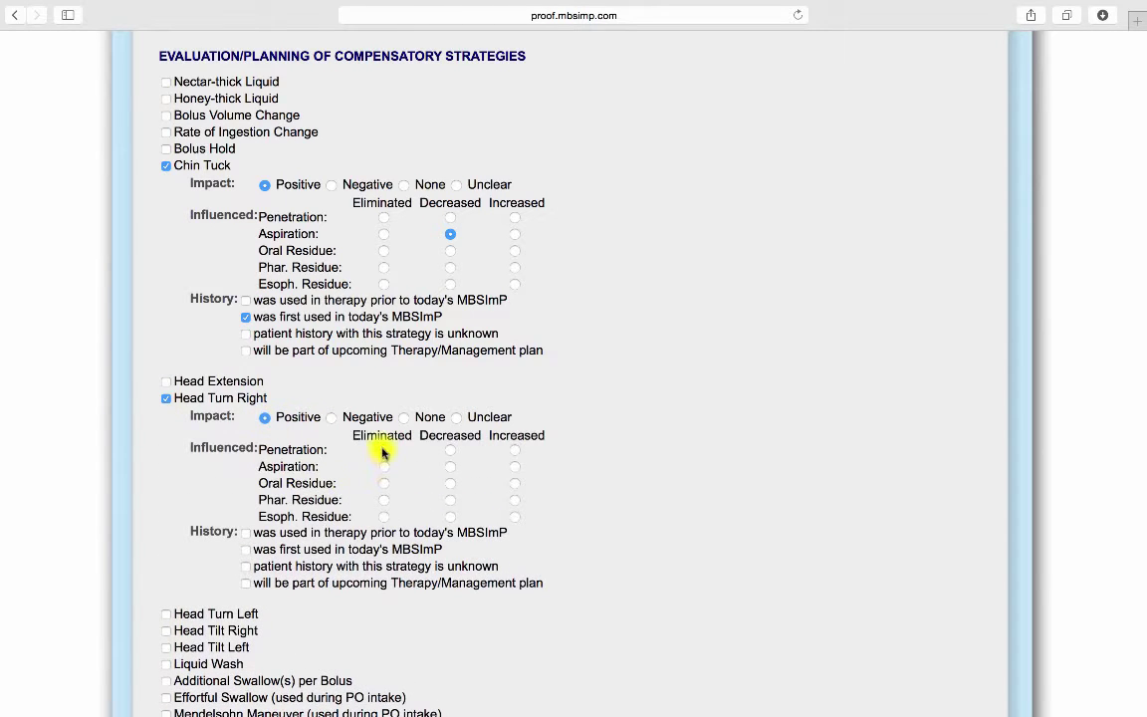
left_click(384, 451)
left_click(450, 484)
left_click(246, 550)
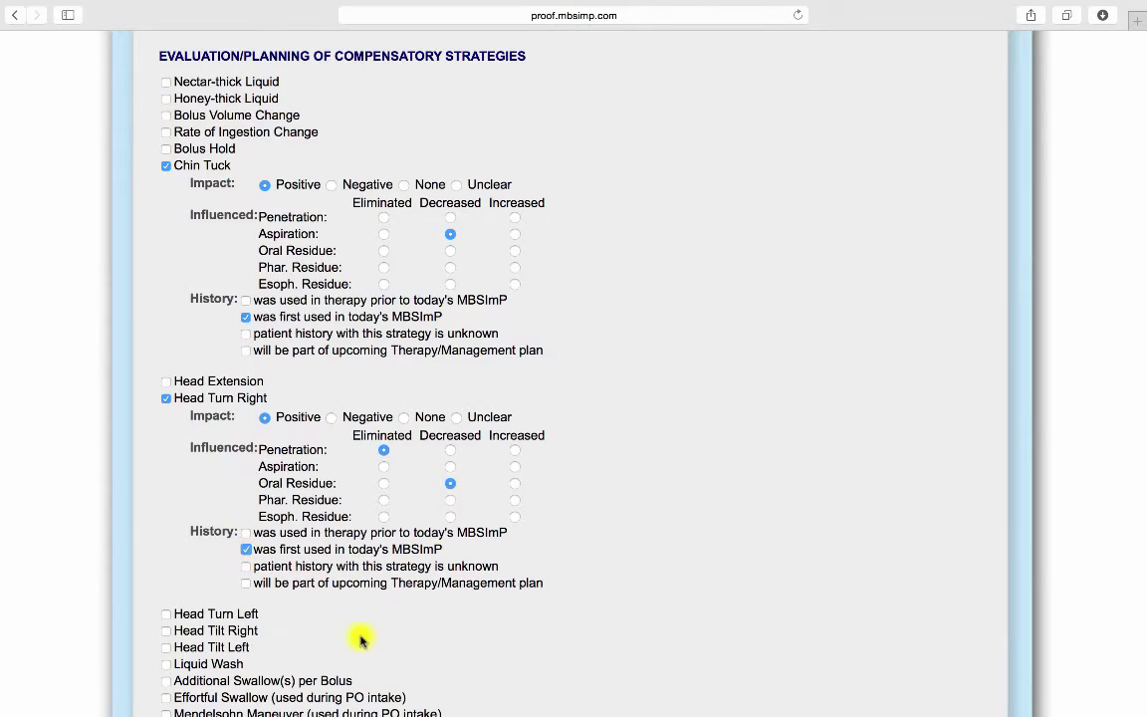
Record that education was given to the patient only
scroll(360, 641, "down", 3)
scroll(360, 641, "down", 15)
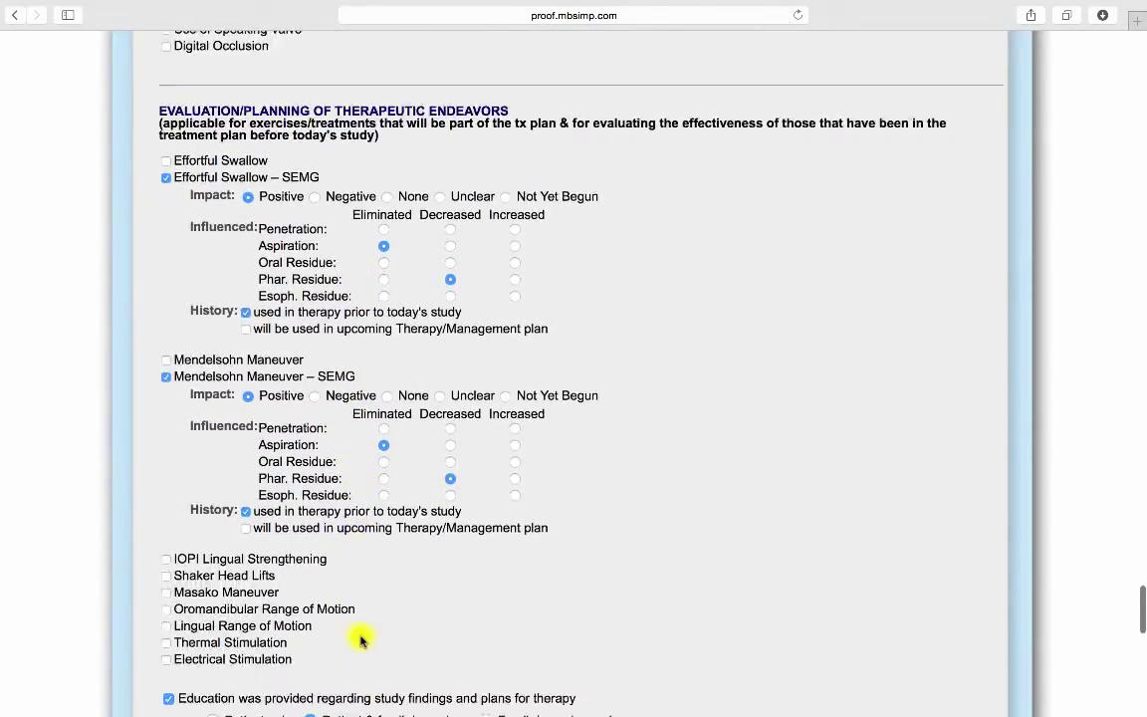
scroll(361, 640, "down", 5)
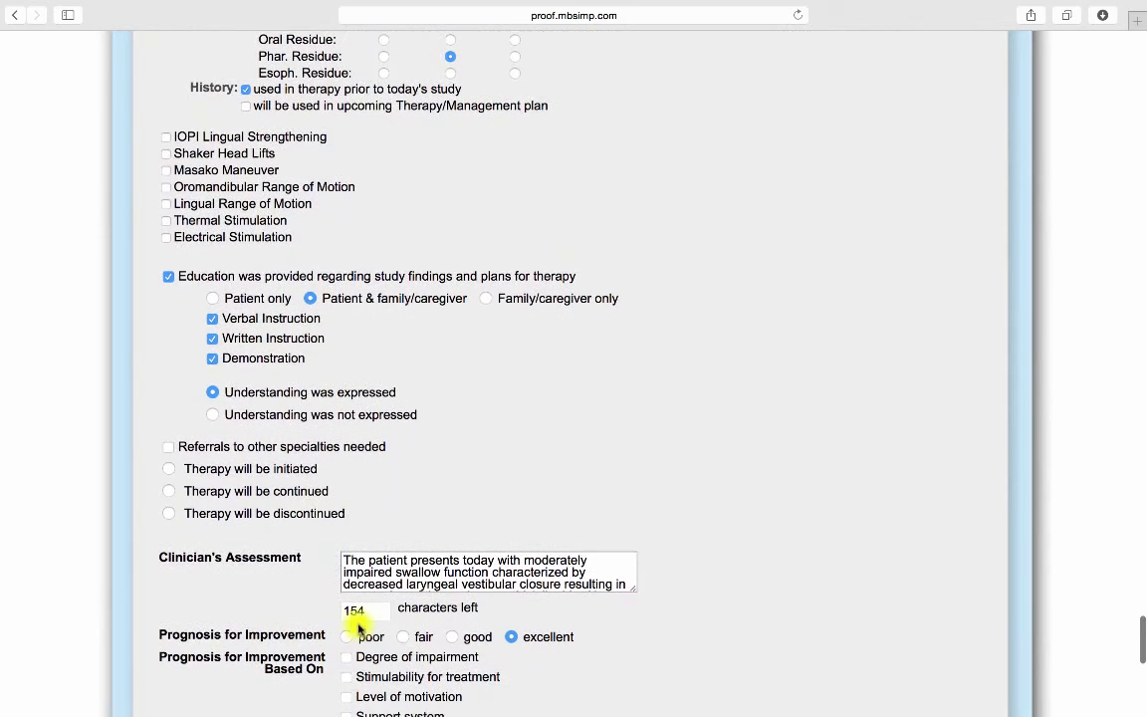
left_click(212, 299)
scroll(229, 493, "down", 1)
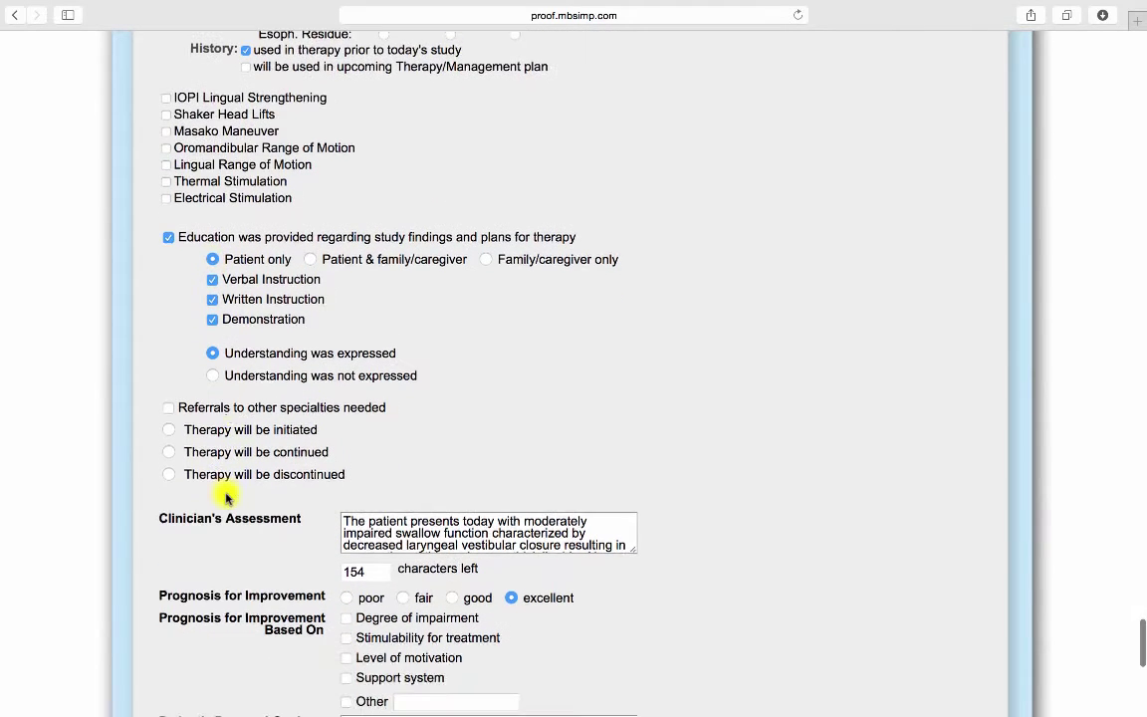
Request a Dermatology referral and mark therapy to be initiated once per week
left_click(168, 408)
left_click(212, 428)
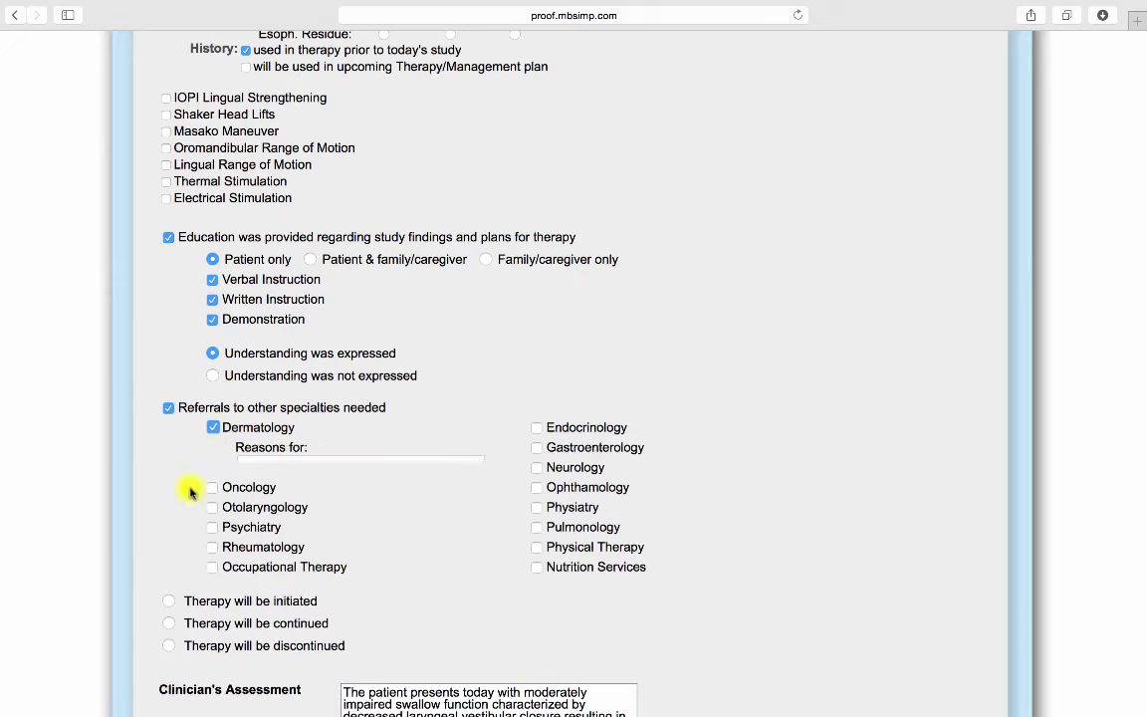
left_click(169, 601)
scroll(402, 650, "down", 5)
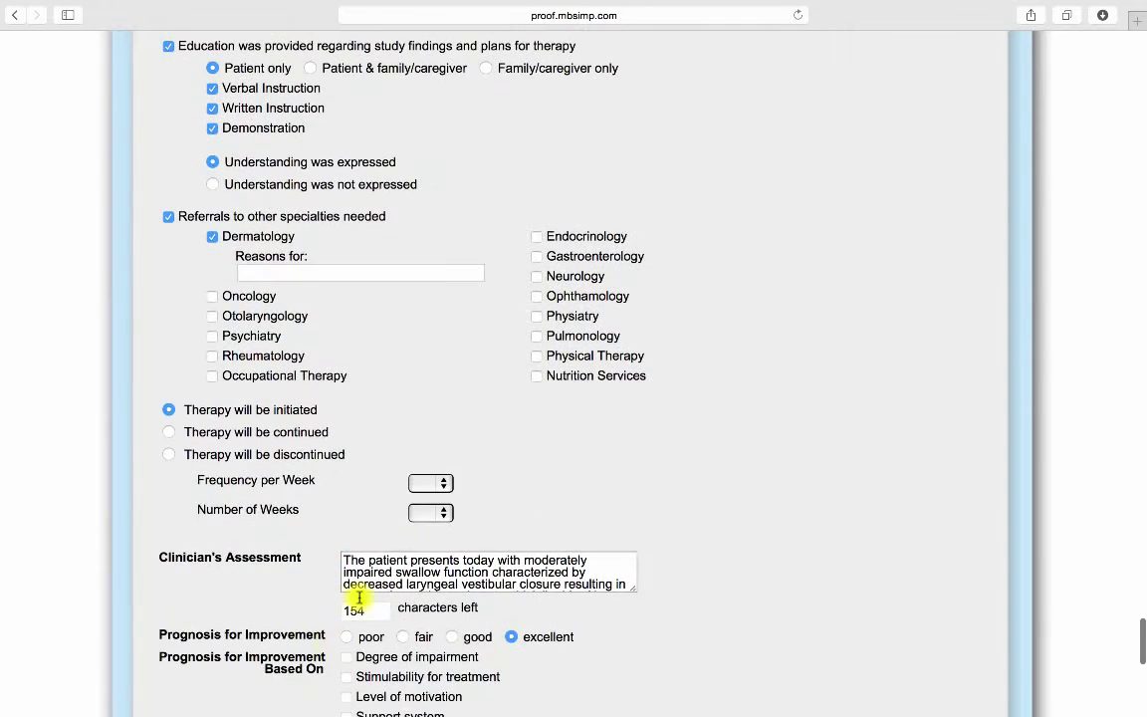
left_click(450, 488)
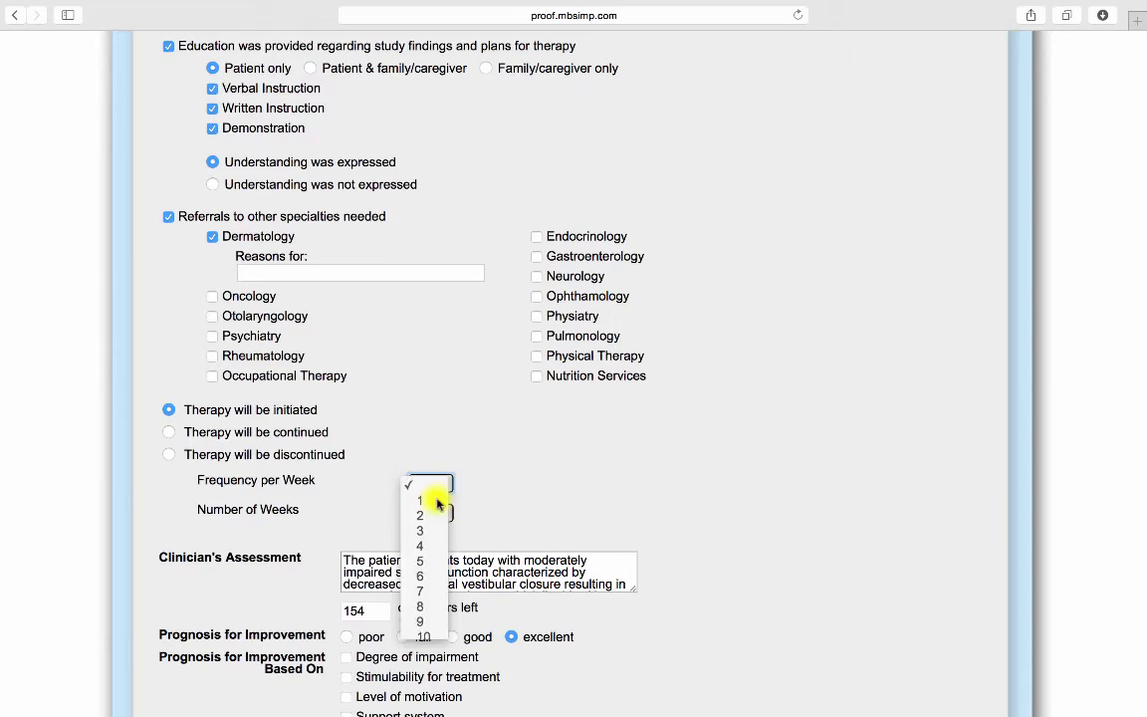
left_click(439, 502)
scroll(576, 503, "down", 10)
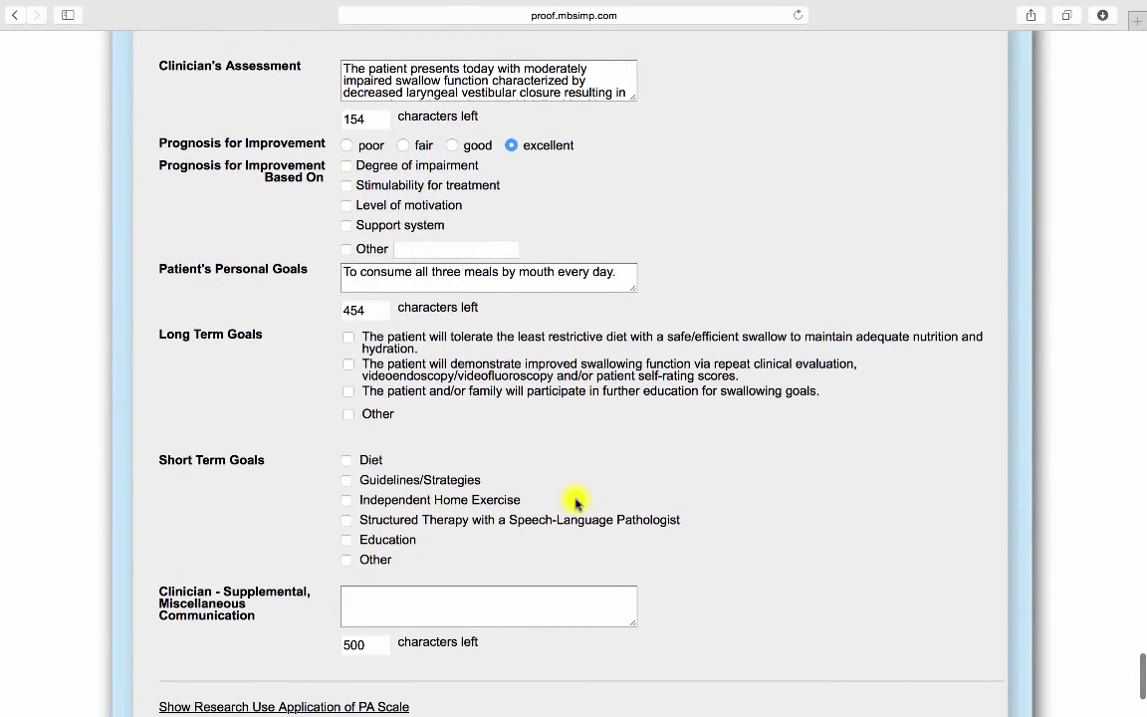
Base the prognosis on stimulability for treatment and level of motivation
left_click(347, 186)
left_click(347, 206)
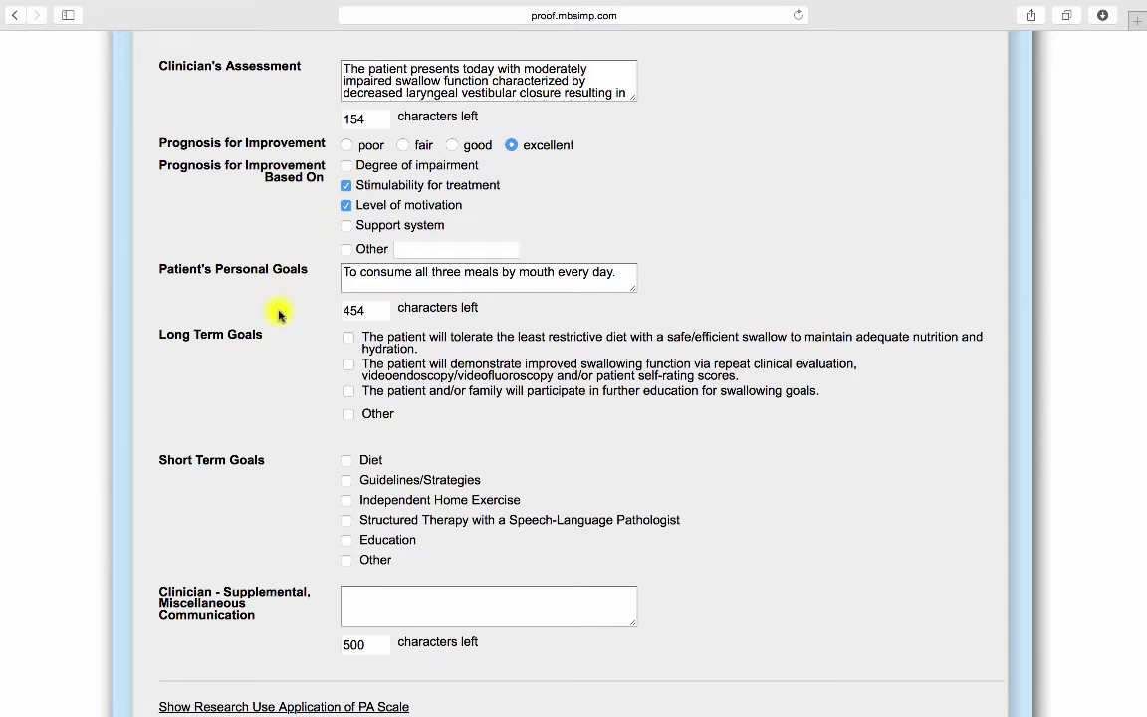
scroll(282, 402, "down", 2)
scroll(282, 402, "down", 3)
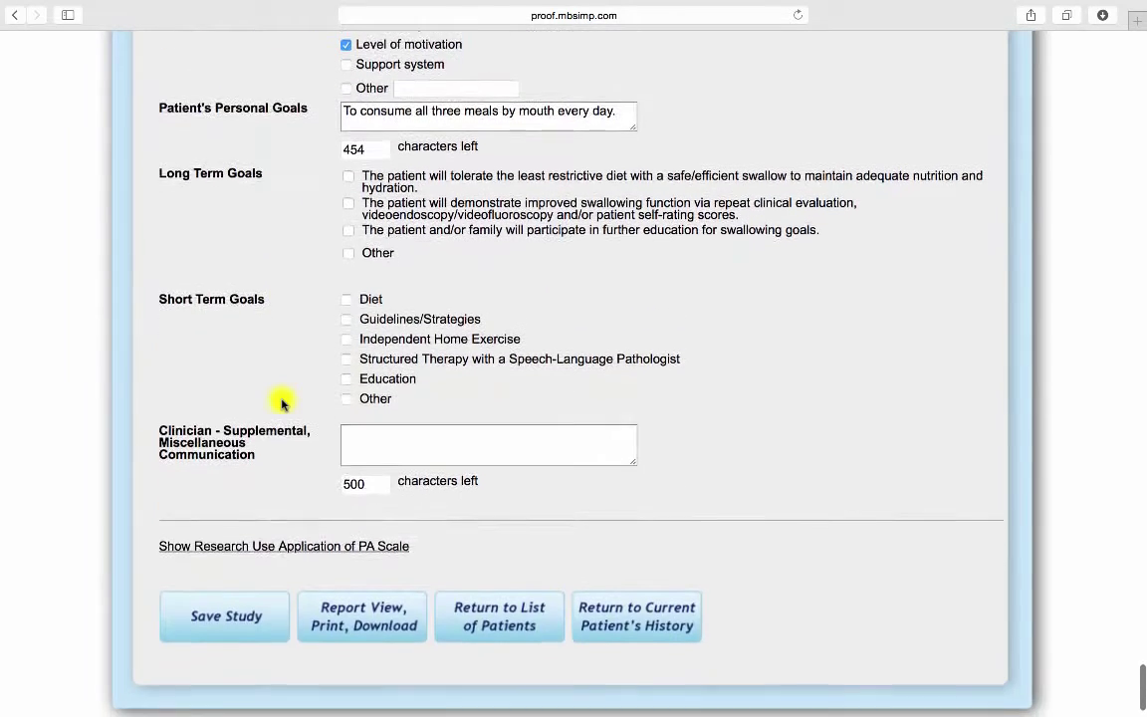
Select the first two long-term goals and a diet goal: PO, mechanical soft at 80%, SLP trials
left_click(348, 171)
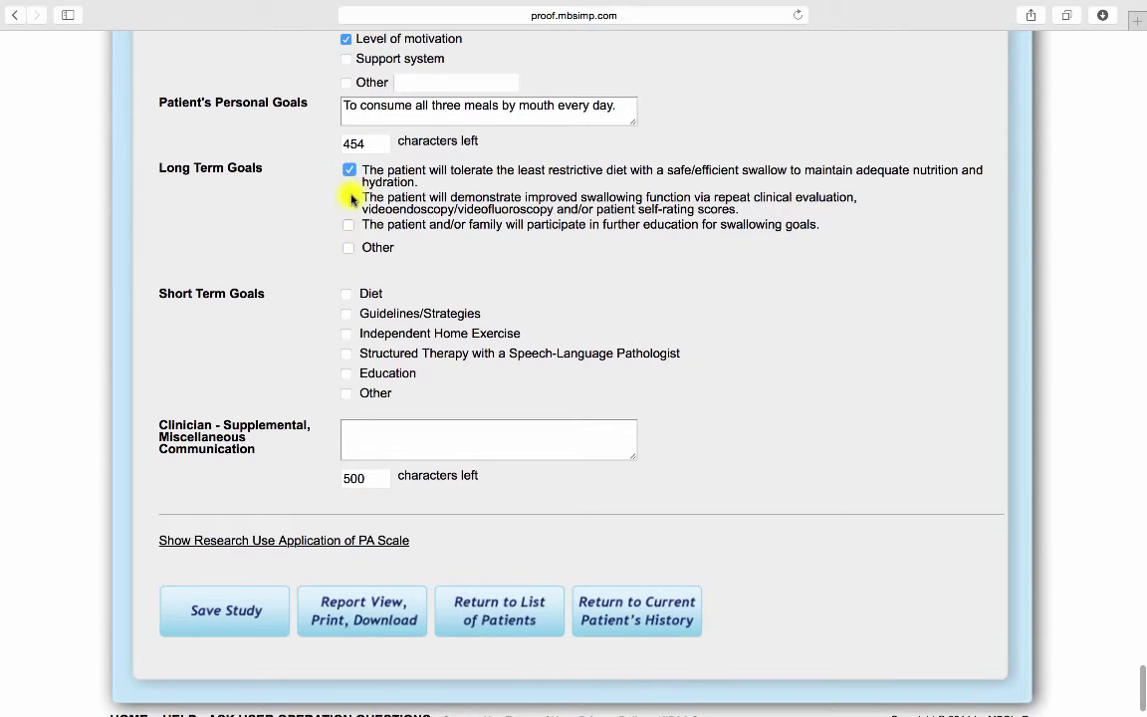
left_click(347, 198)
left_click(345, 295)
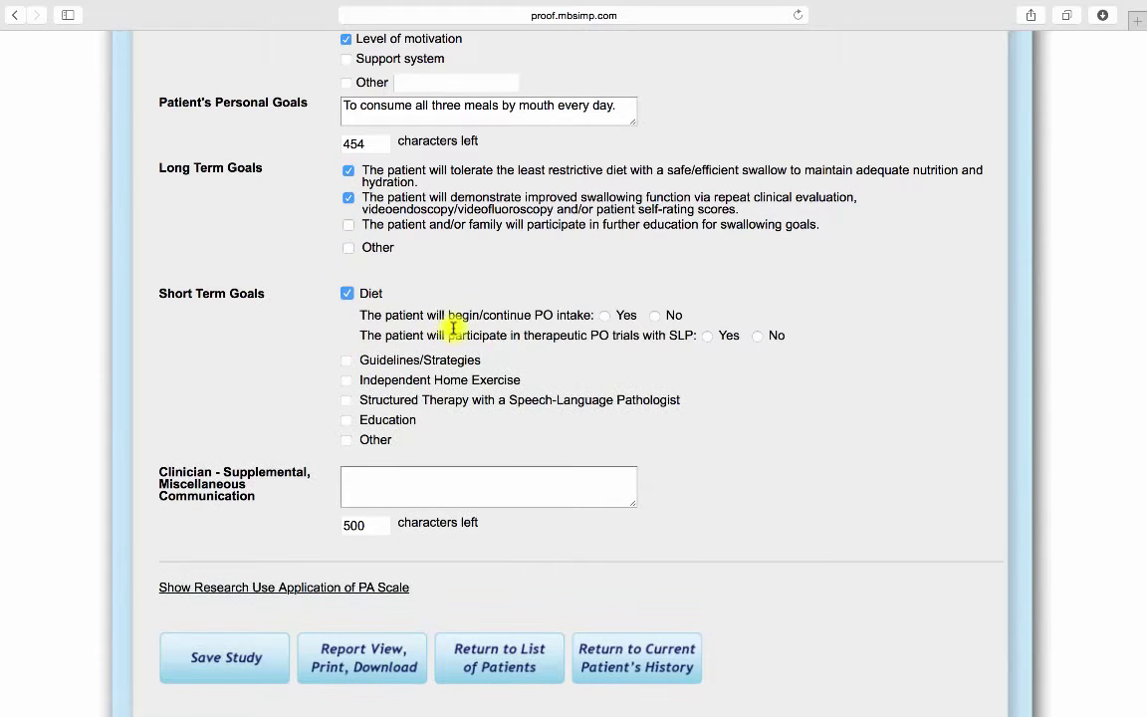
left_click(605, 316)
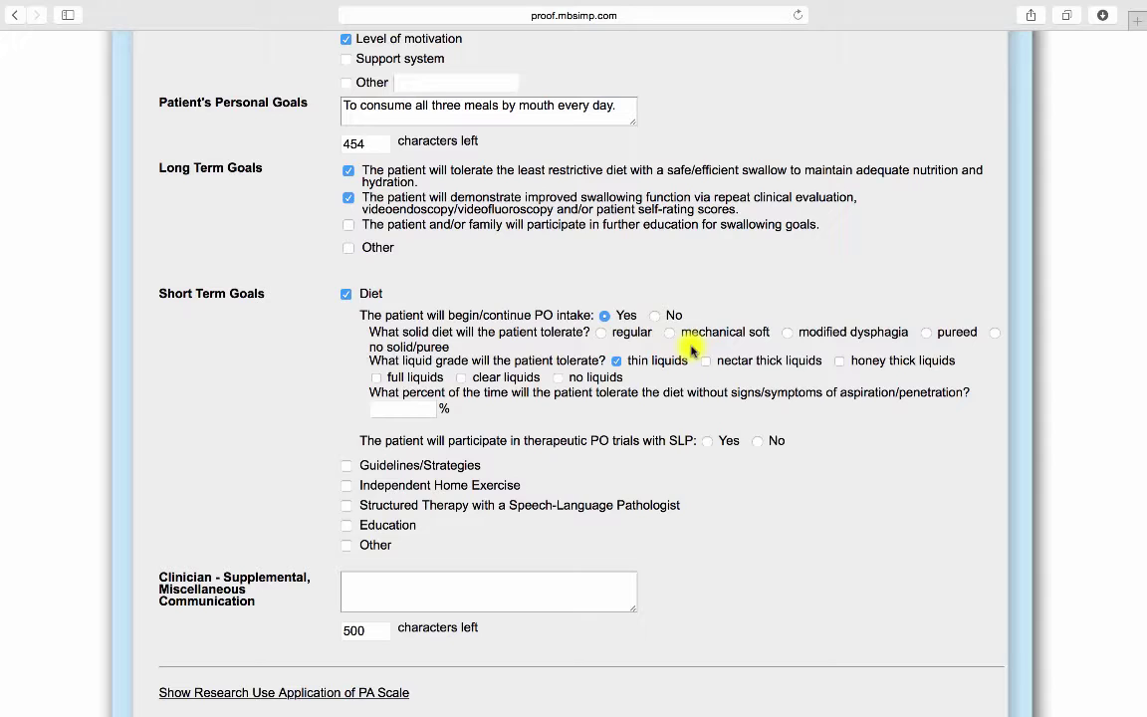
left_click(670, 333)
left_click(423, 404)
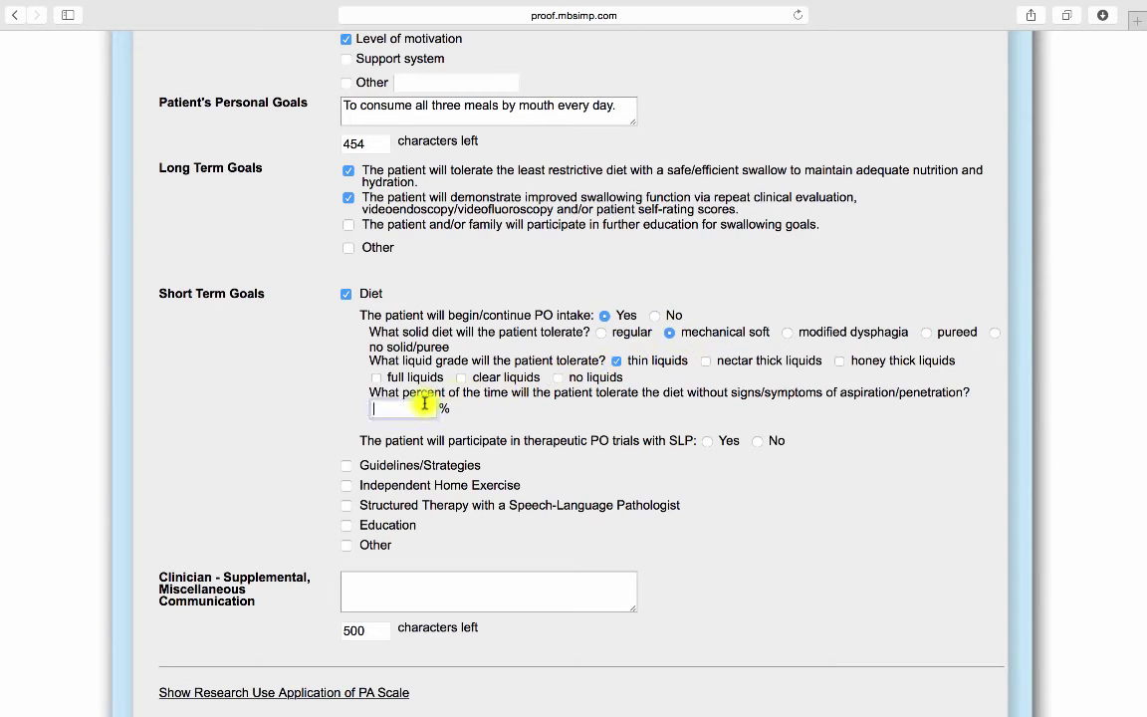
type("80")
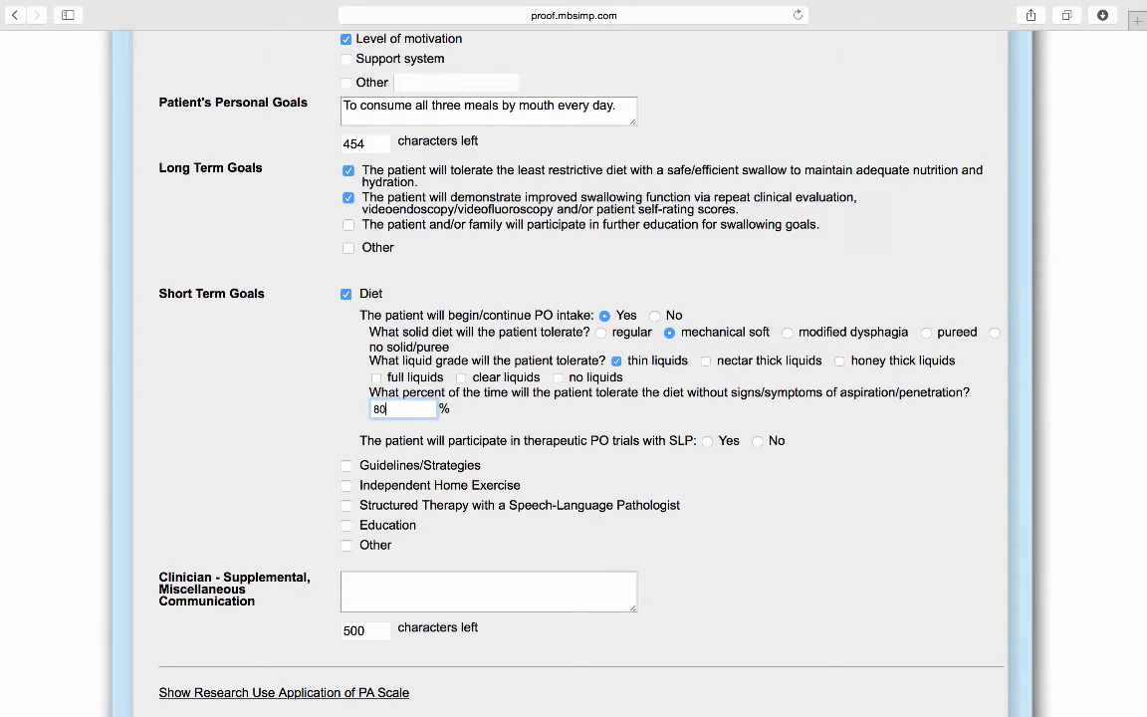
left_click(707, 441)
Add a patient education goal and Effortful Swallow home exercise: 5 reps, 5 times daily, 80%, minimal cuing
left_click(345, 525)
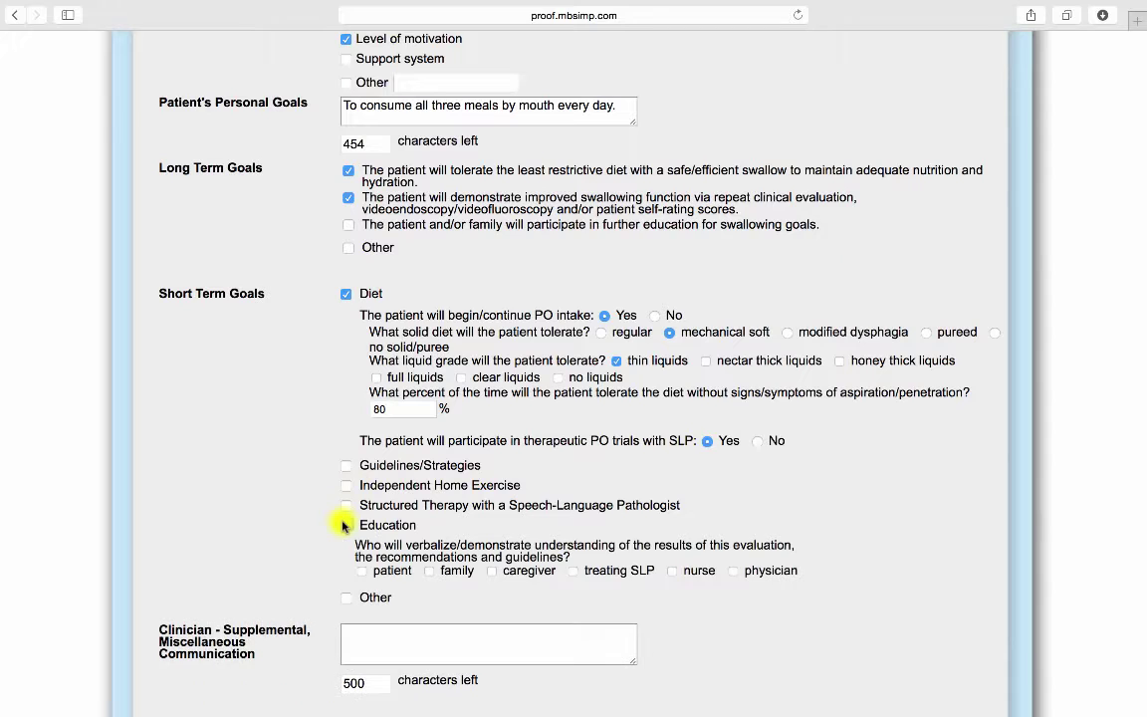
left_click(366, 570)
left_click(347, 486)
left_click(369, 518)
scroll(369, 519, "down", 5)
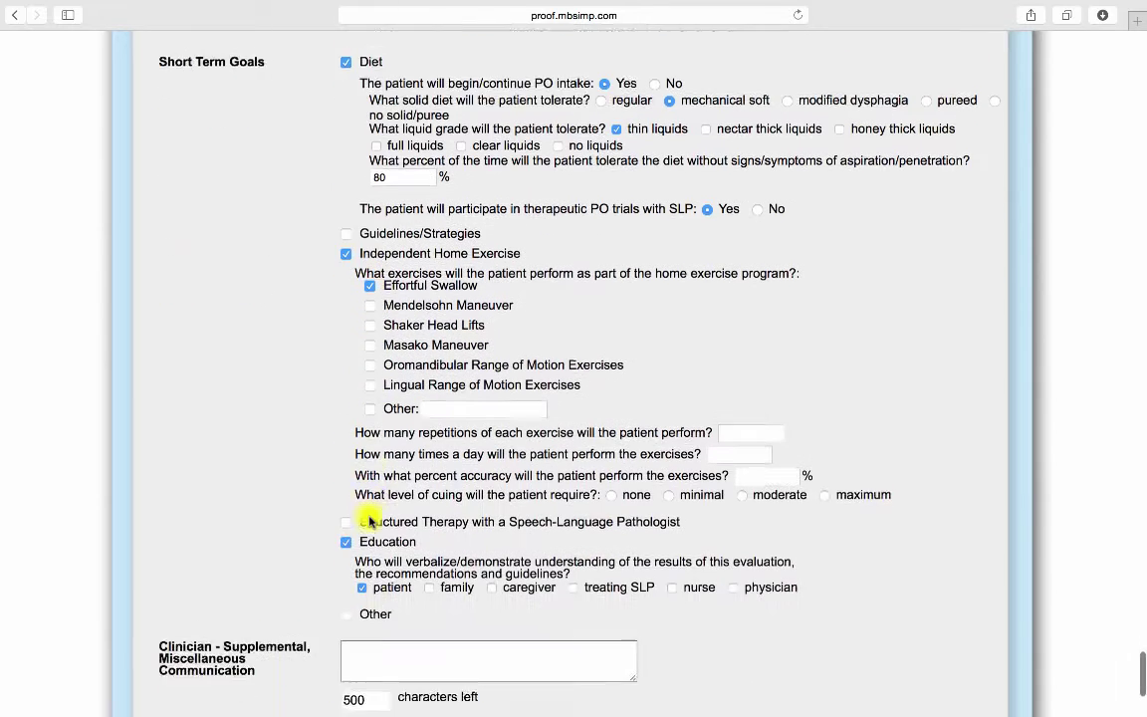
left_click(739, 350)
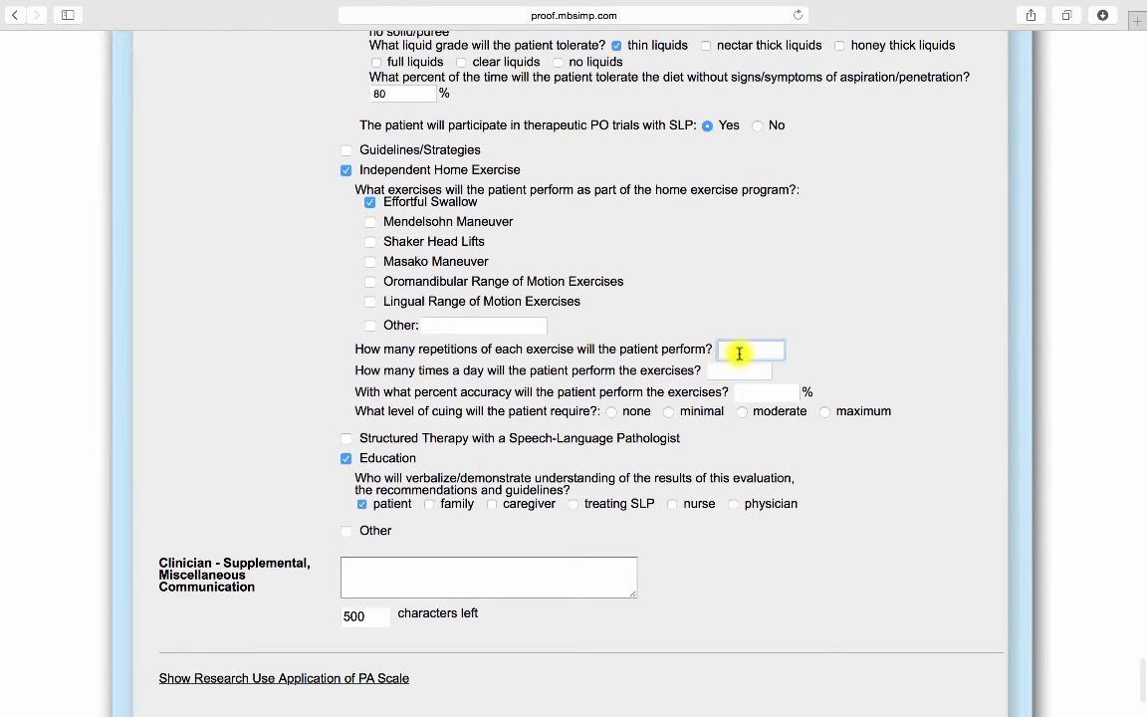
type("5")
left_click(736, 370)
type("5")
left_click(755, 393)
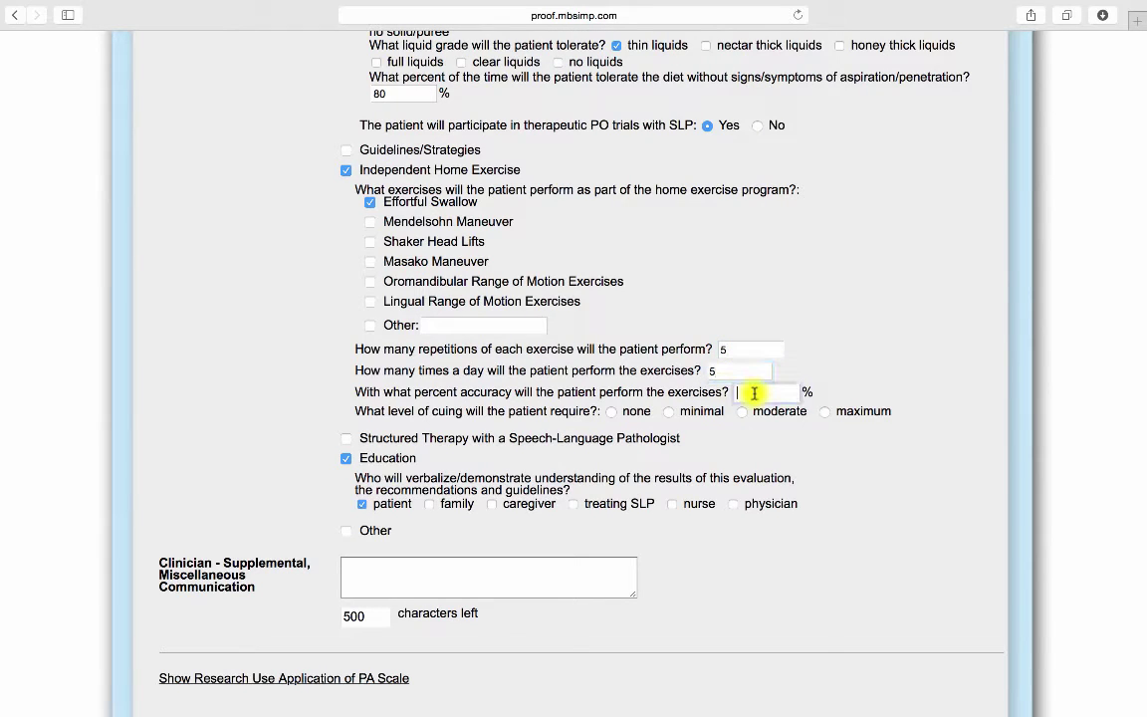
type("80")
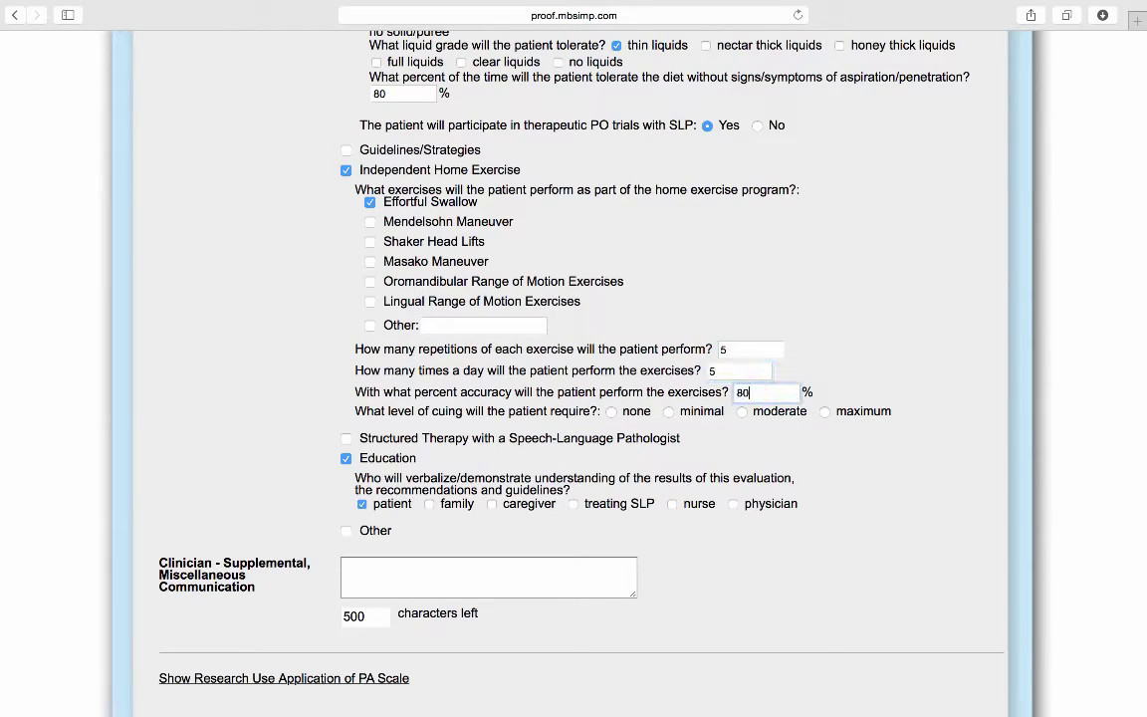
left_click(667, 413)
scroll(709, 618, "down", 4)
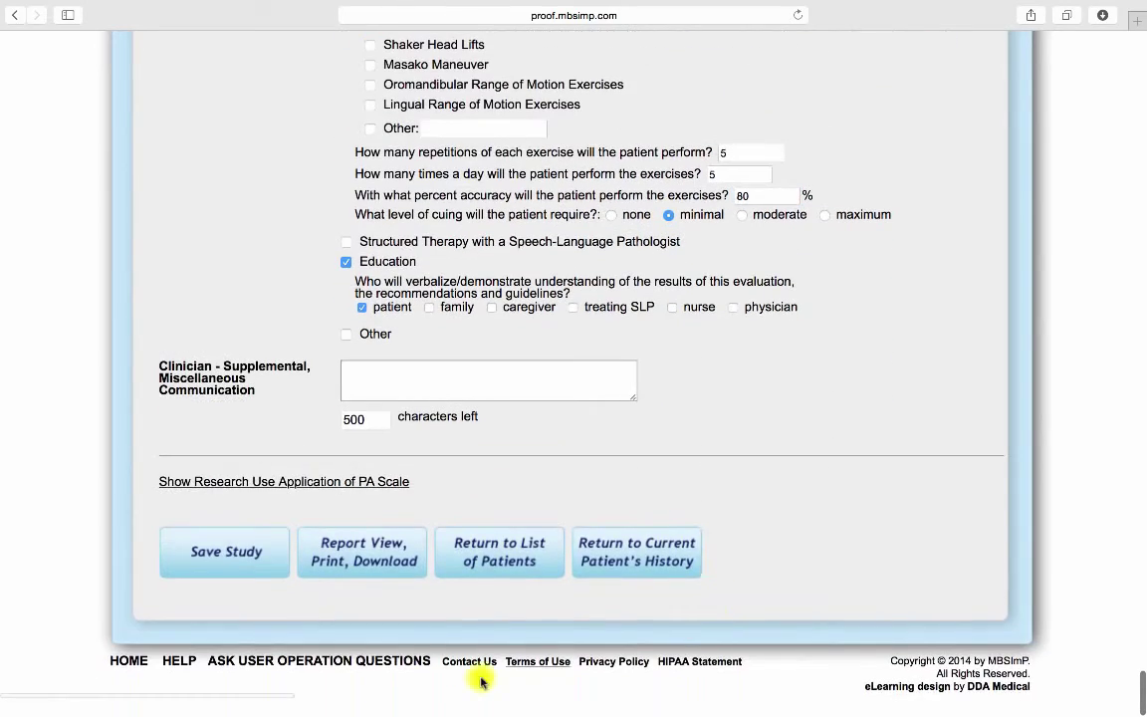
left_click(223, 567)
scroll(1142, 208, "down", 2)
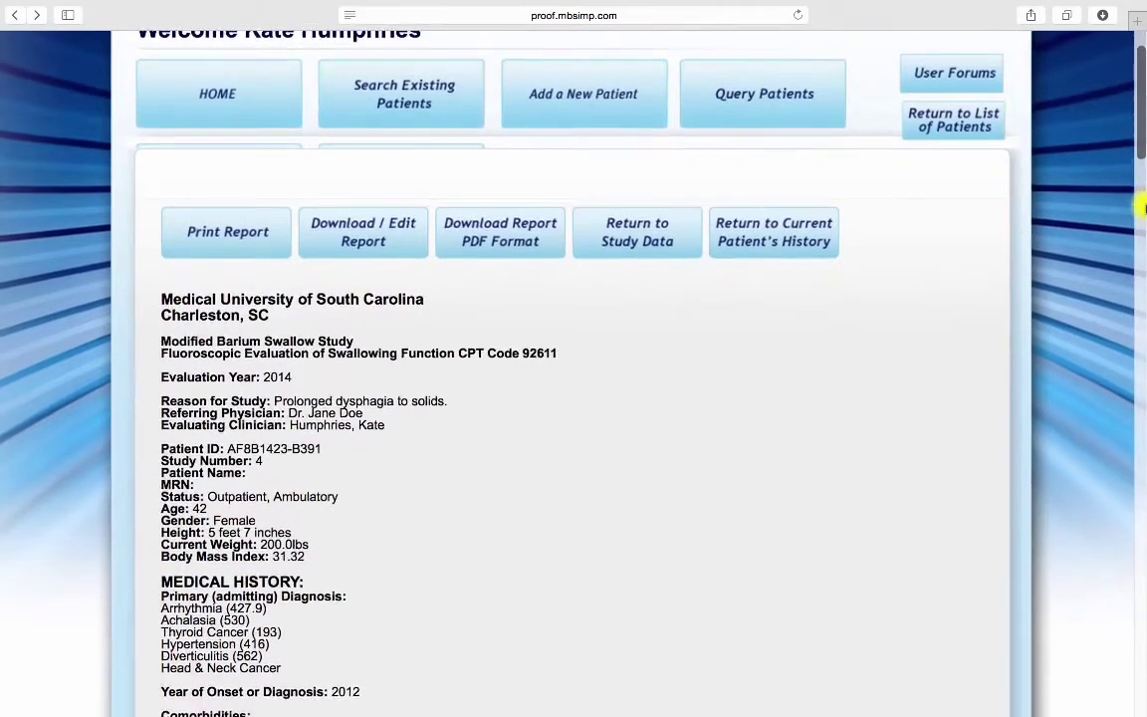
scroll(1143, 207, "down", 4)
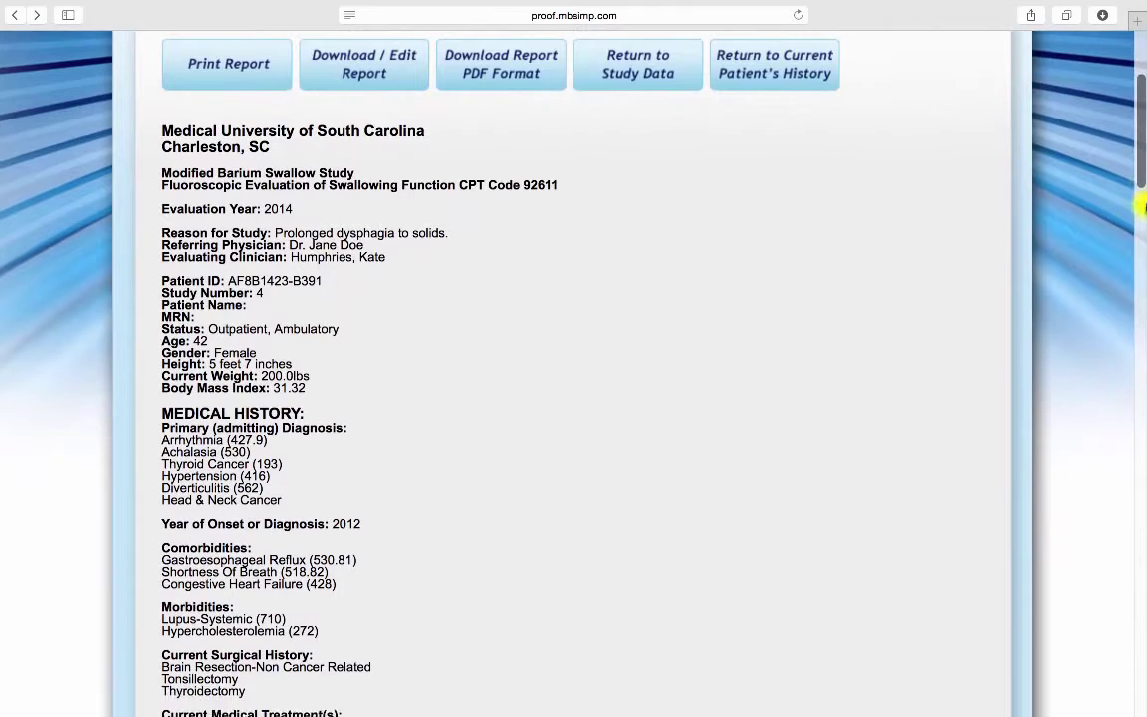
scroll(1142, 208, "down", 2)
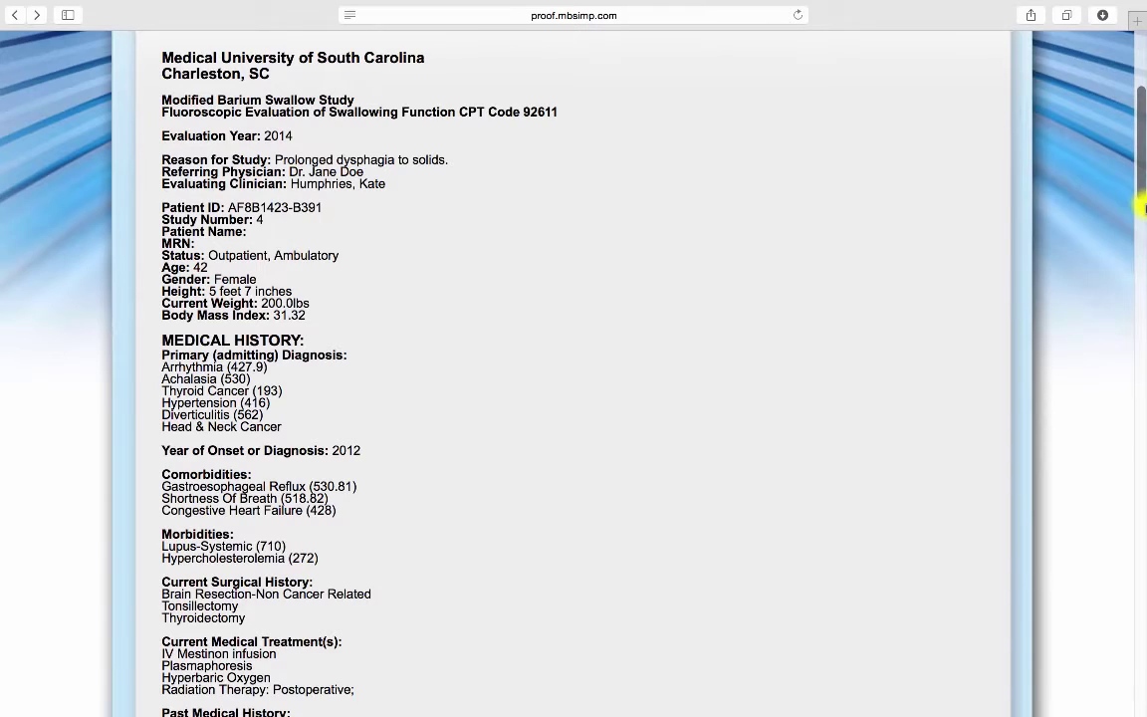
scroll(1142, 207, "down", 7)
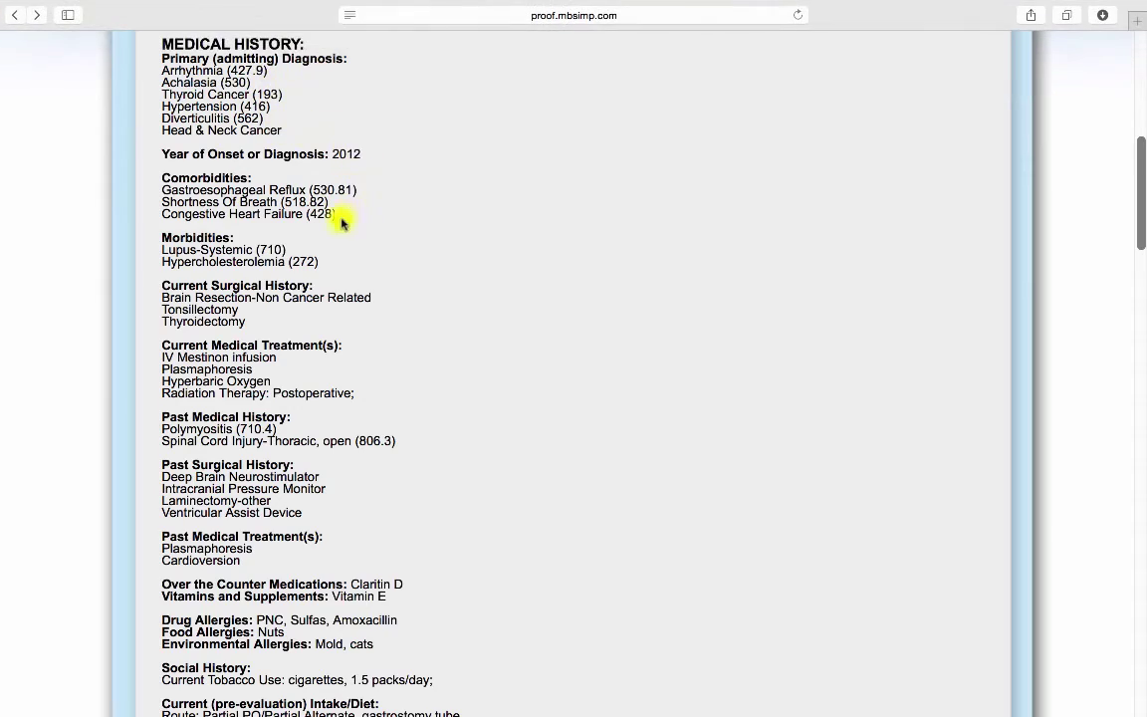
scroll(325, 279, "down", 10)
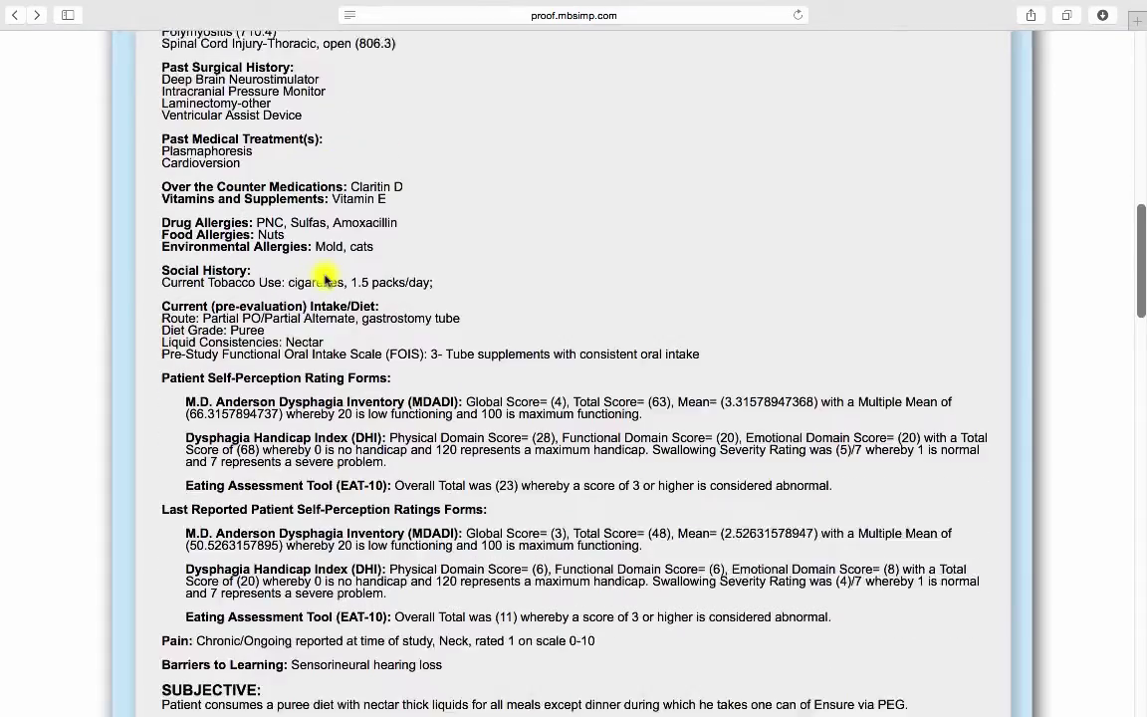
scroll(324, 279, "down", 8)
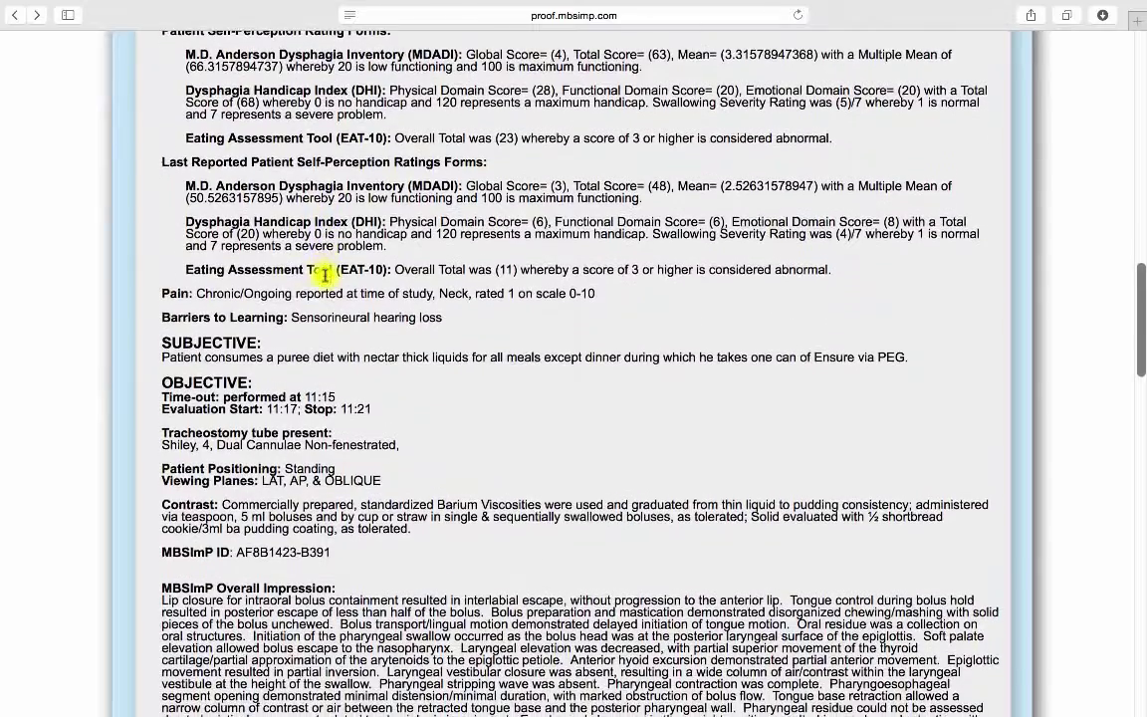
scroll(325, 276, "up", 1)
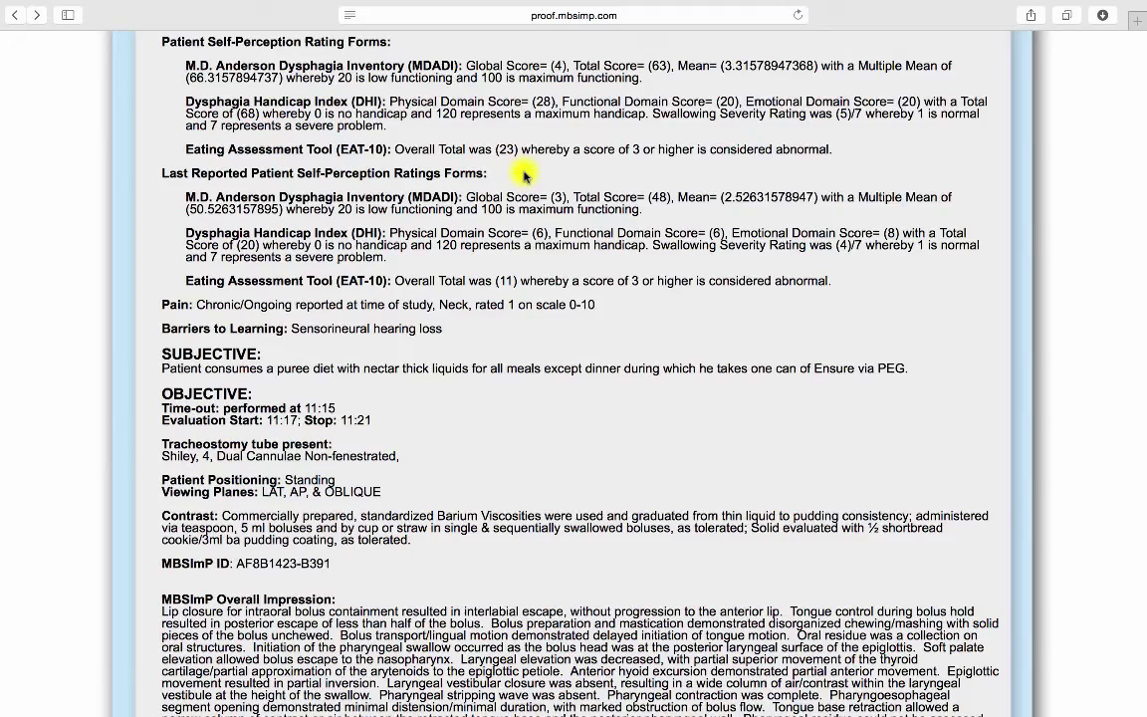
scroll(525, 175, "down", 10)
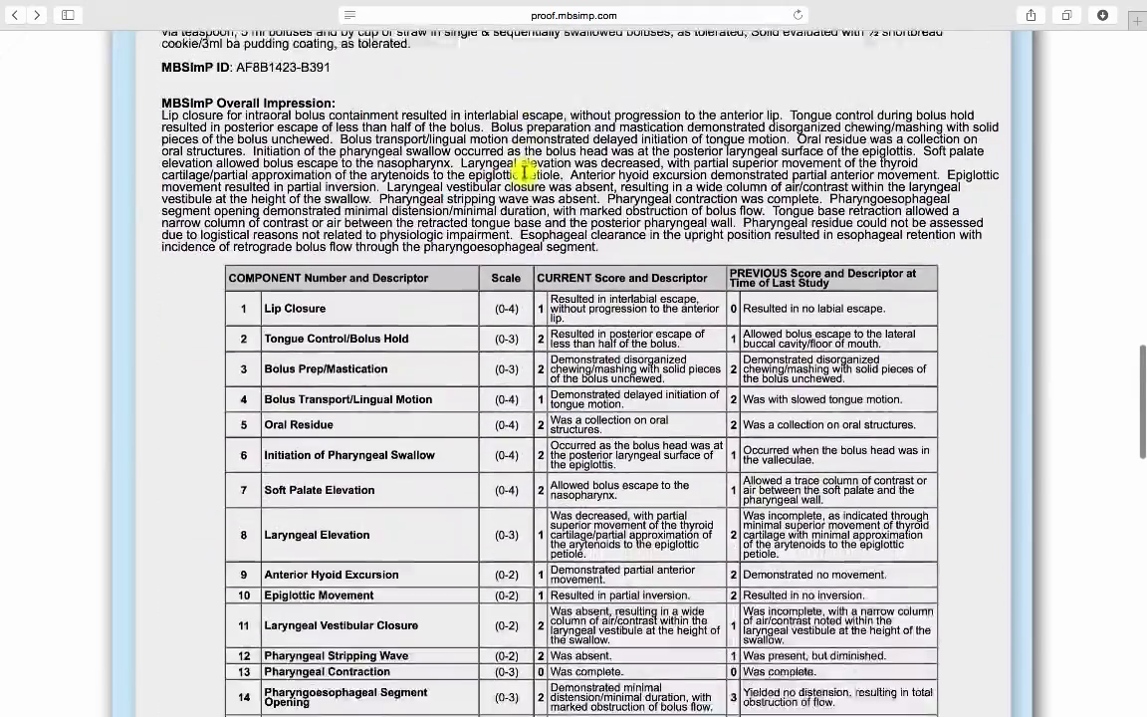
scroll(525, 175, "down", 2)
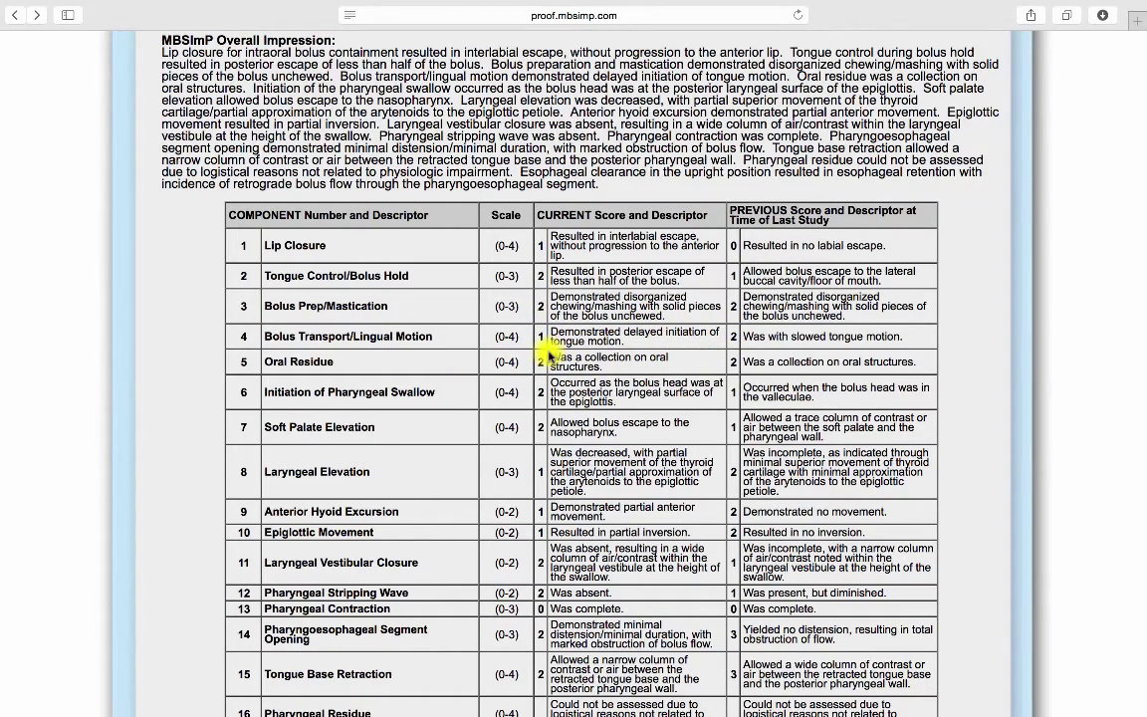
scroll(547, 355, "down", 15)
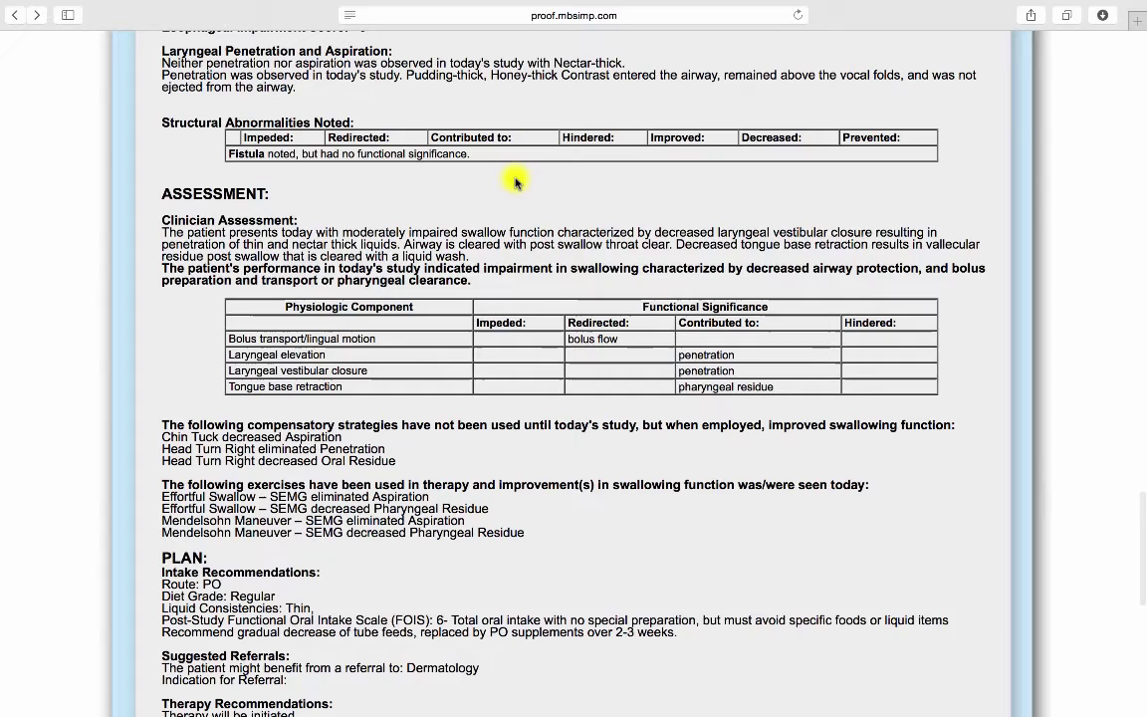
scroll(517, 182, "down", 3)
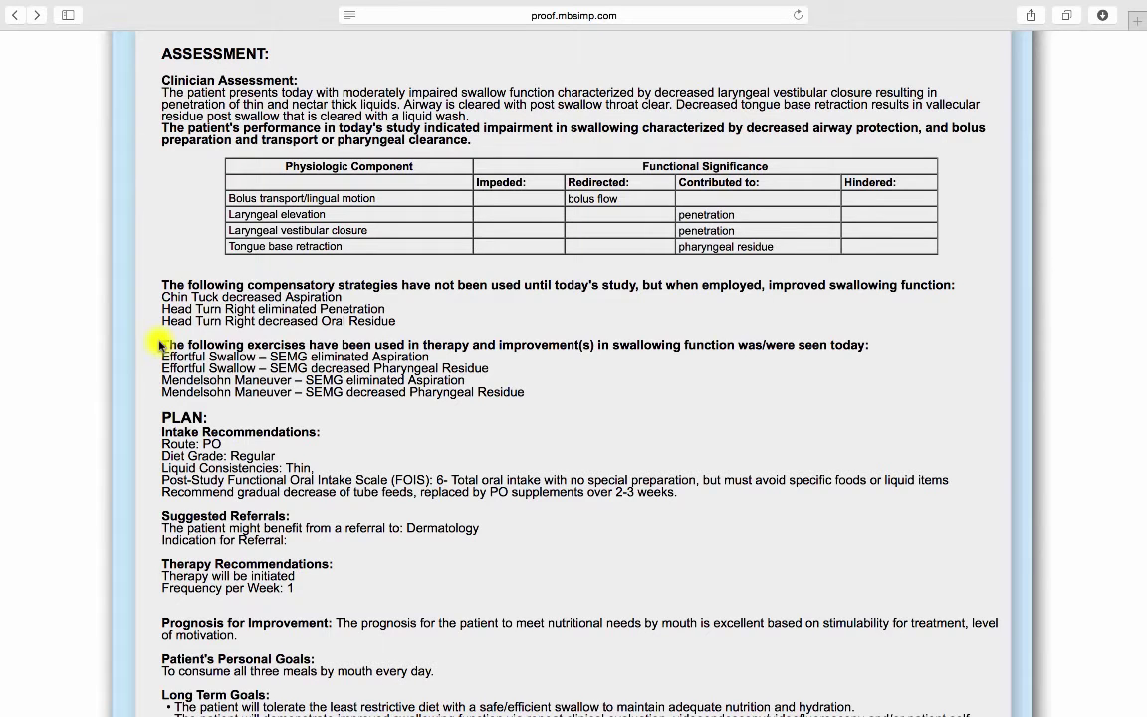
scroll(159, 343, "down", 7)
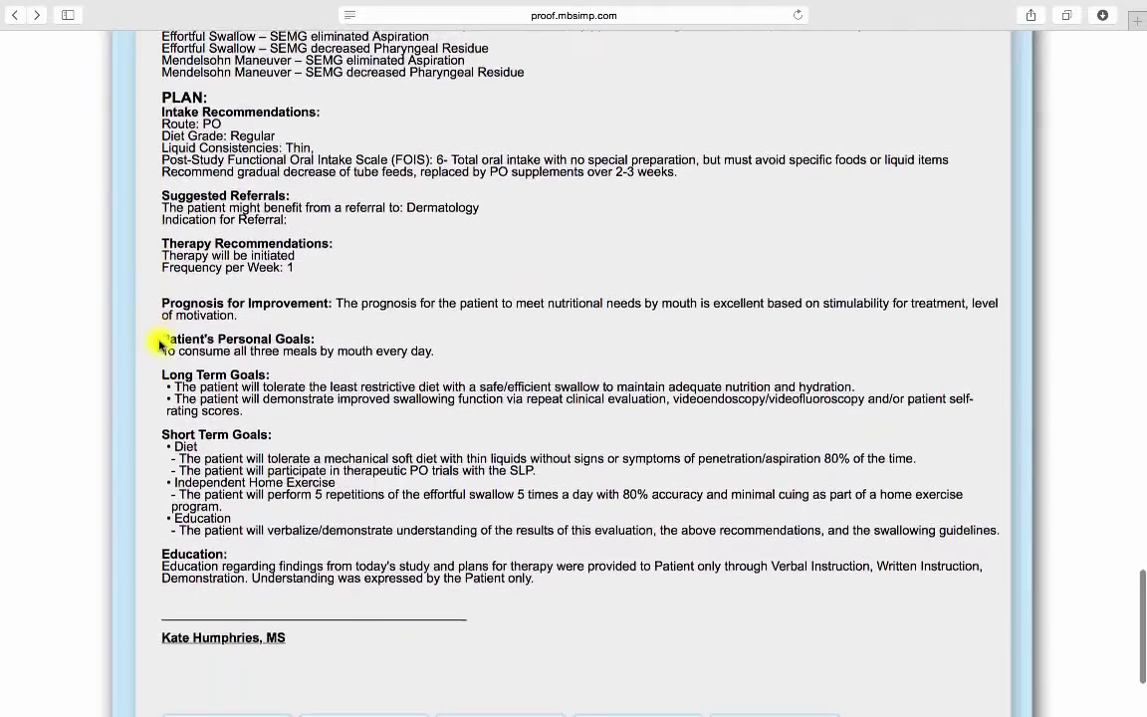
scroll(160, 344, "down", 1)
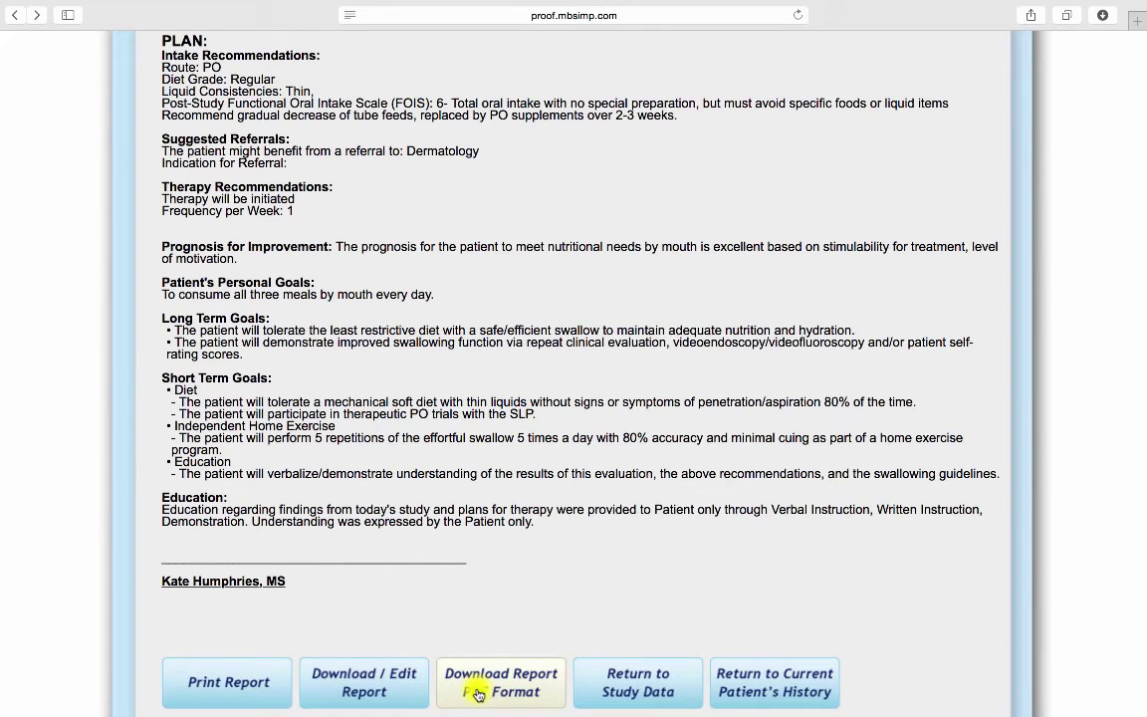
Open the report in Word and enter the patient's MRN
left_click(413, 697)
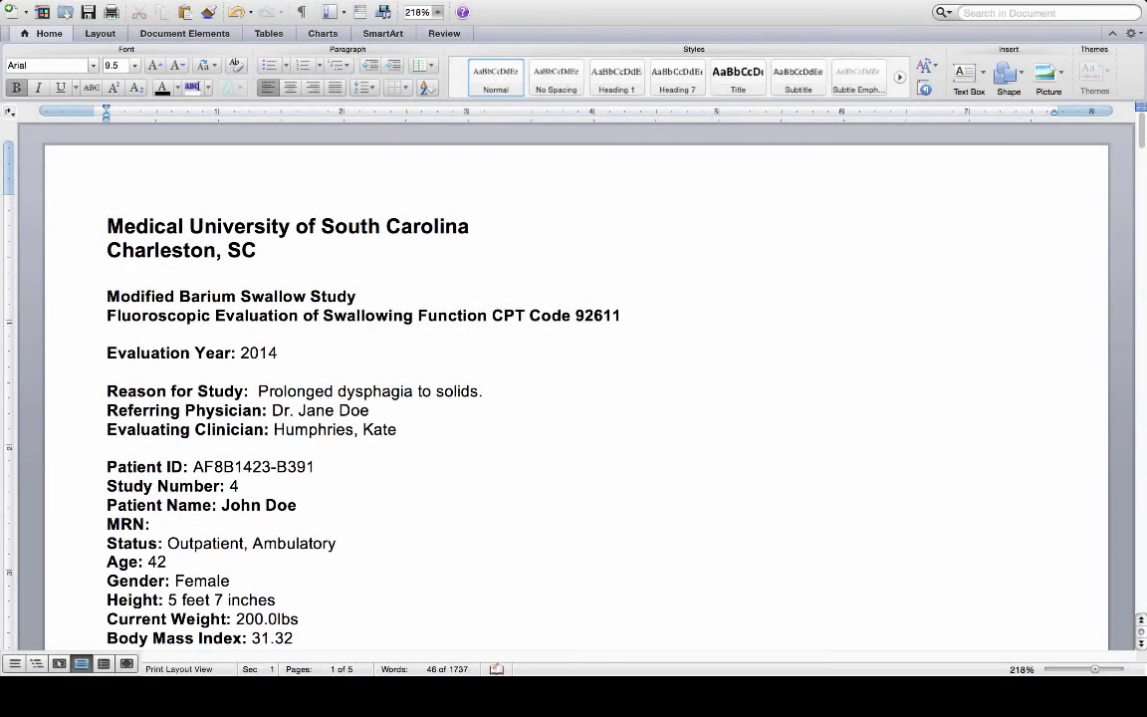
left_click(158, 525)
type("555555")
Add 'Patient is motivated to being PO intake.' to Subjective and select the whole report
scroll(575, 388, "down", 15)
scroll(576, 388, "down", 15)
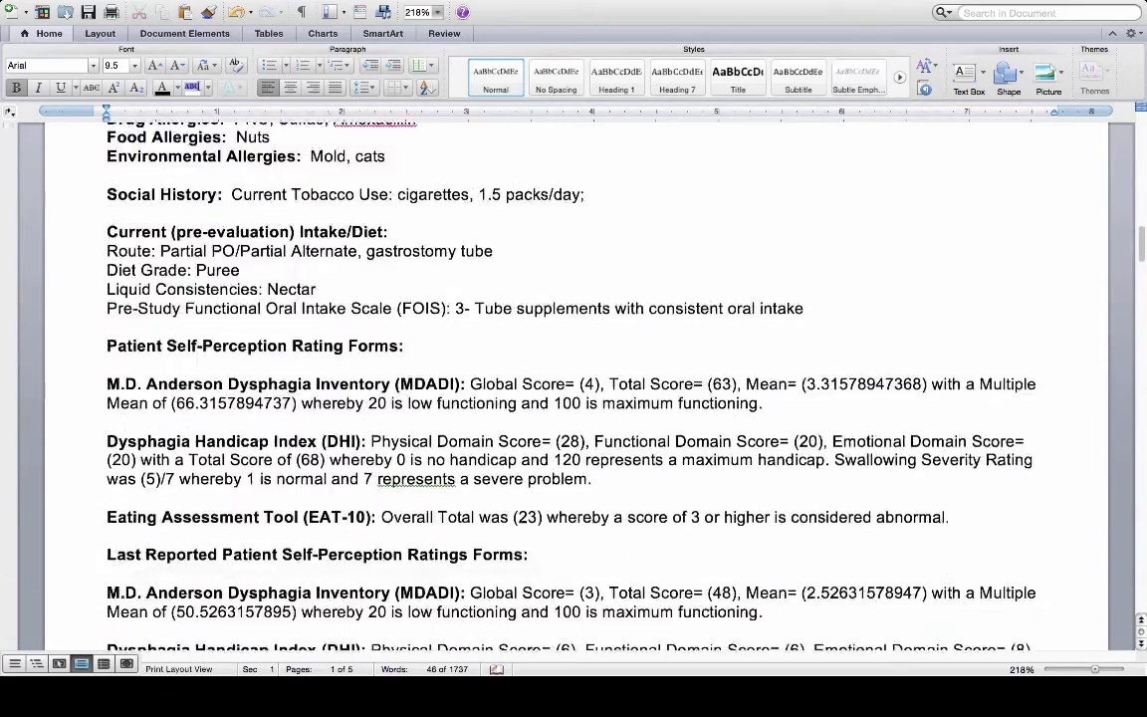
left_click(151, 468)
type("Pat")
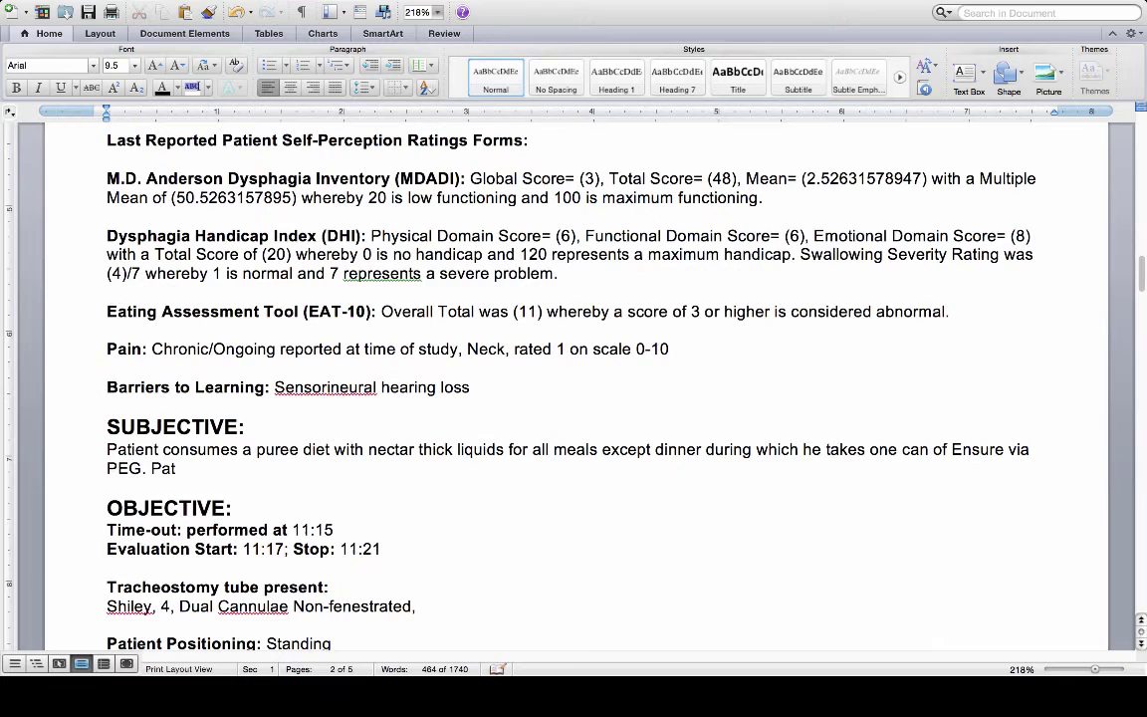
type("ient is motivated")
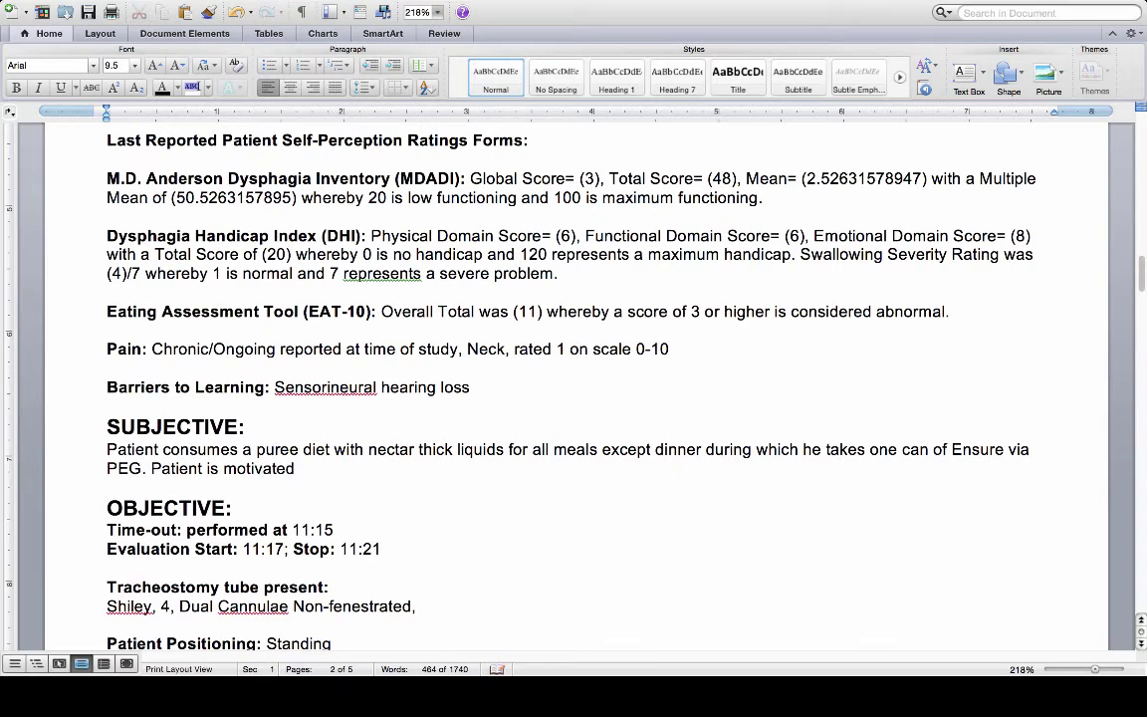
type(" to being PO in")
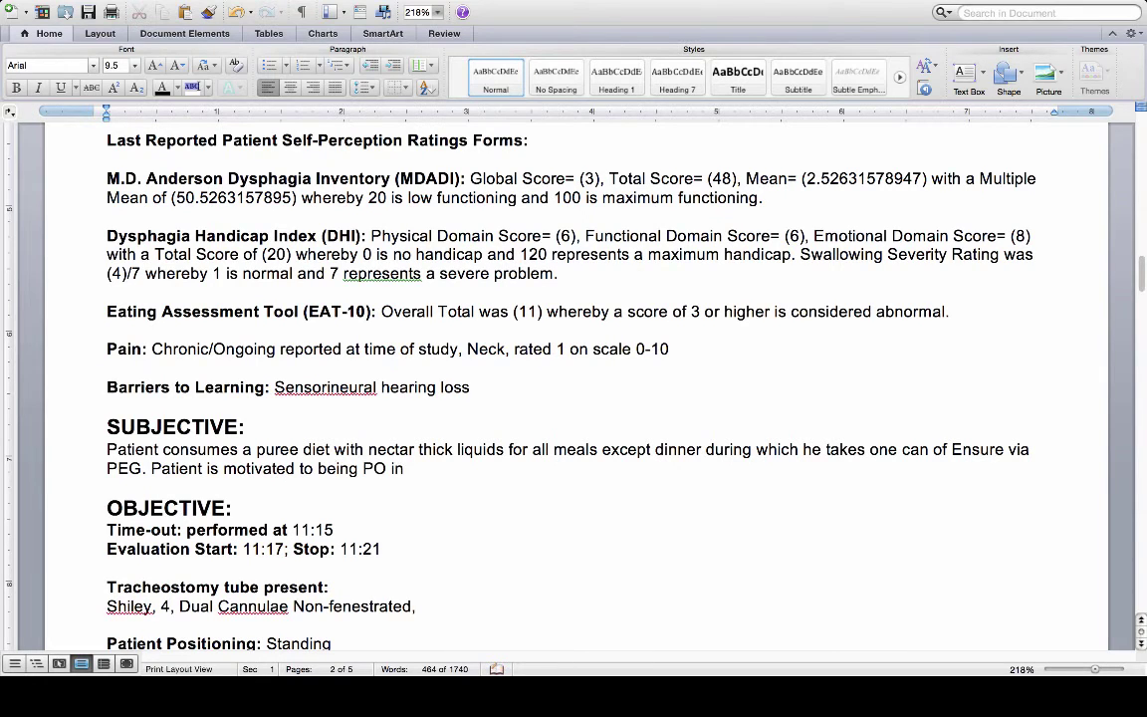
type("take.")
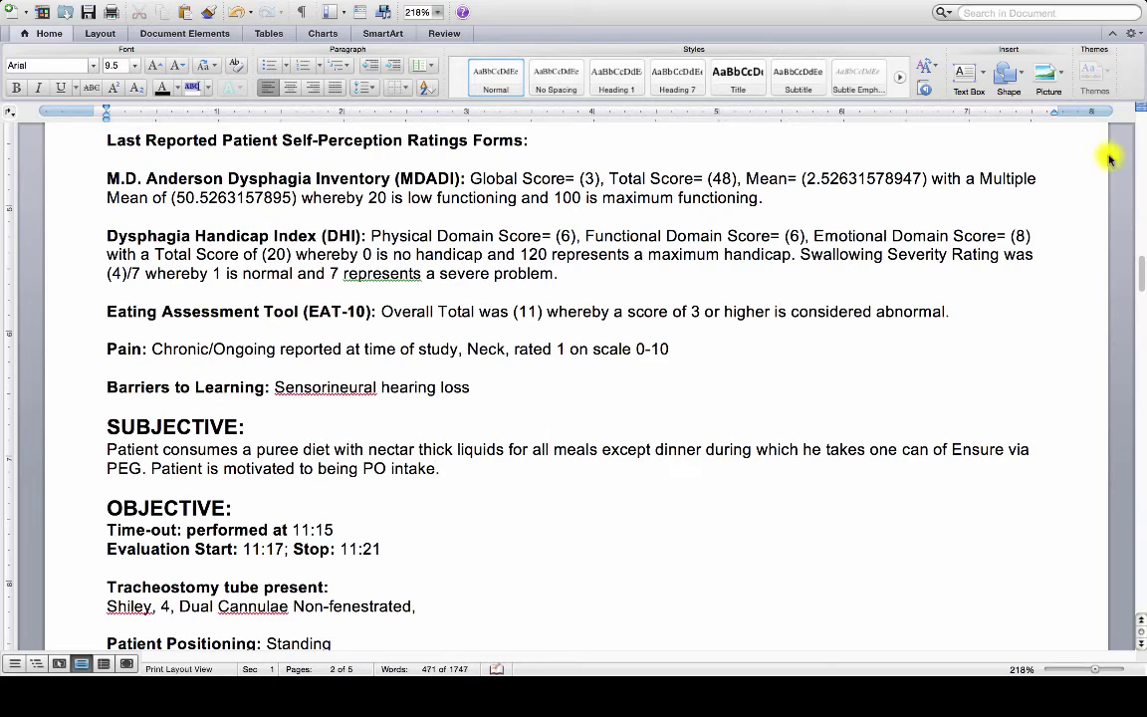
key("super+a")
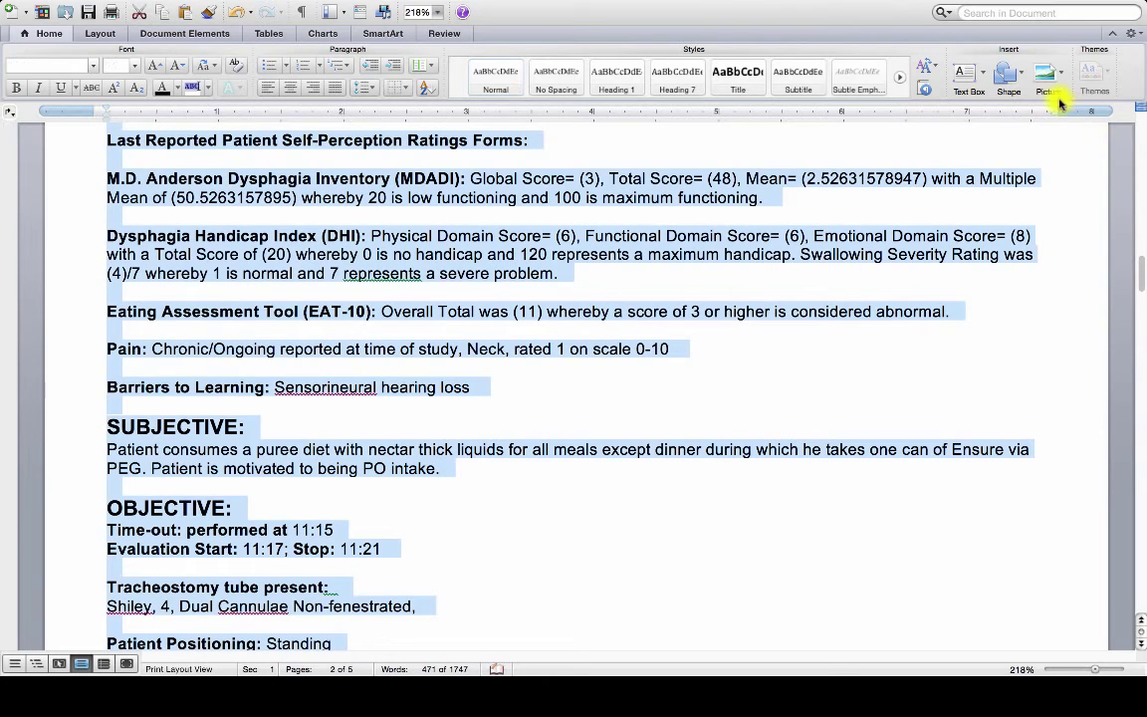
right_click(817, 249)
Copy the report and paste it into the blank Epic progress note
left_click(848, 264)
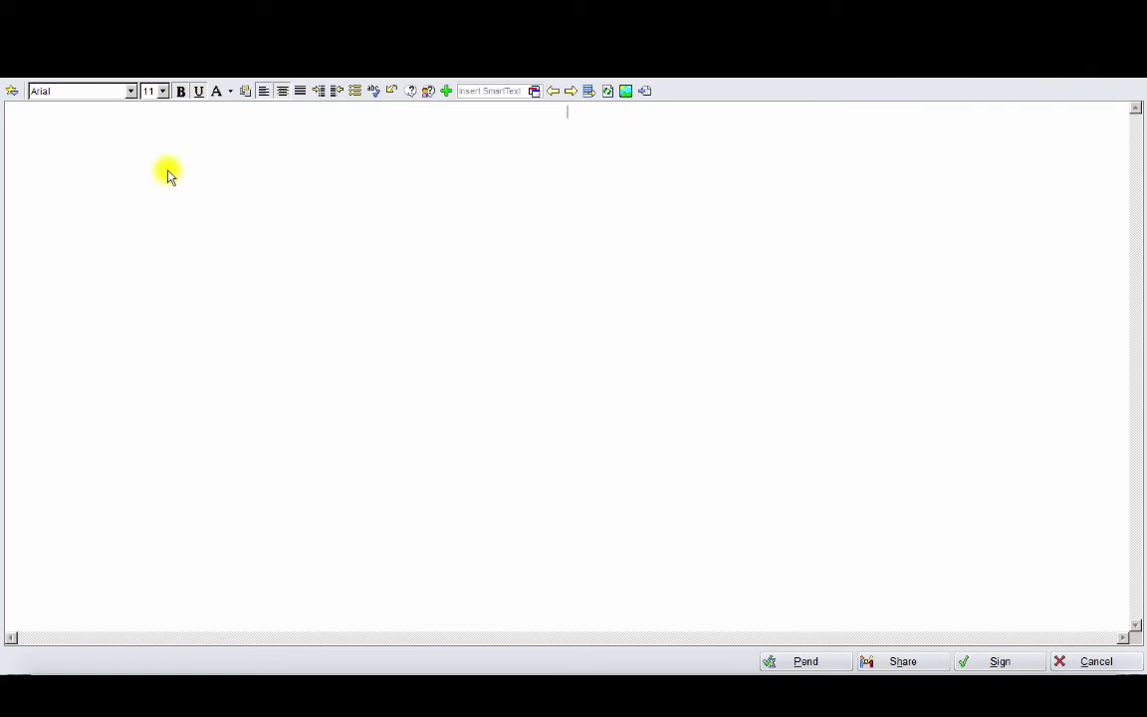
right_click(167, 176)
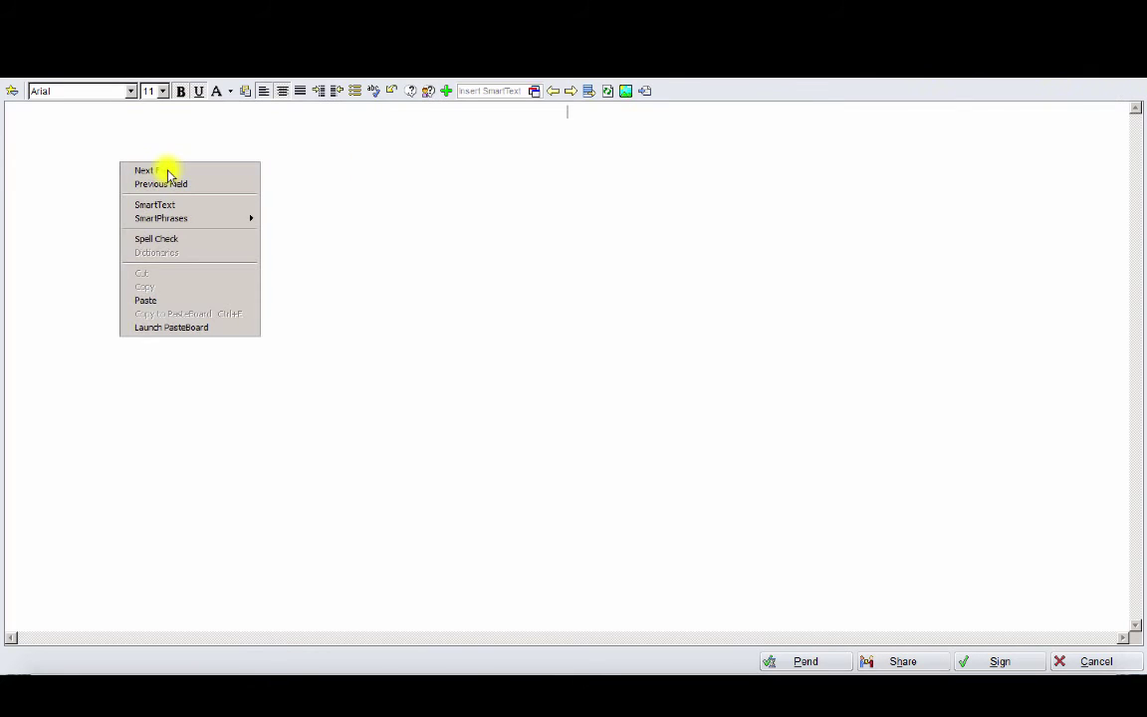
left_click(162, 299)
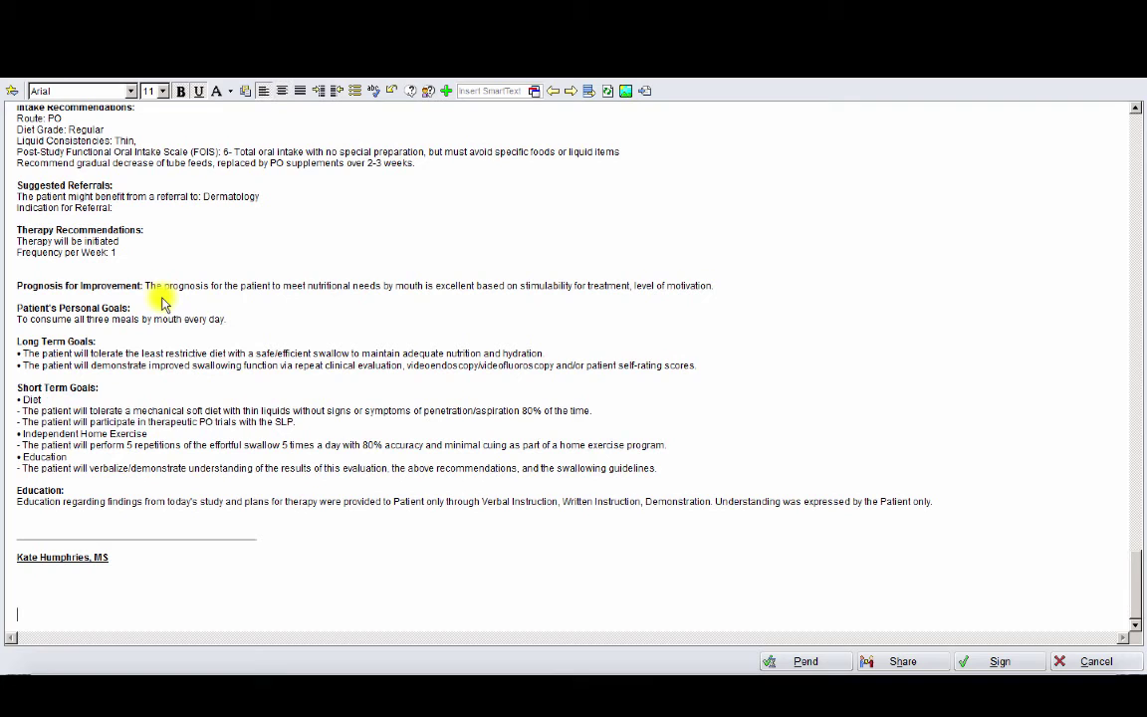
Sign the progress note and review the signed note
left_click(978, 661)
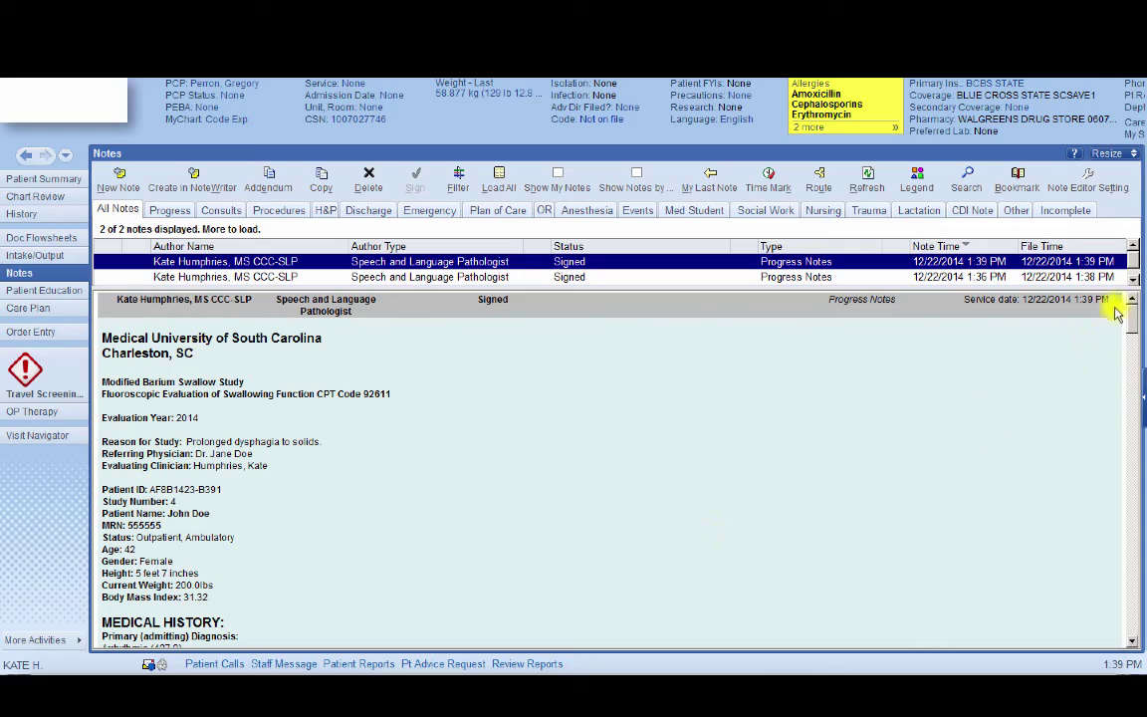
left_click_drag(1131, 311, 1139, 616)
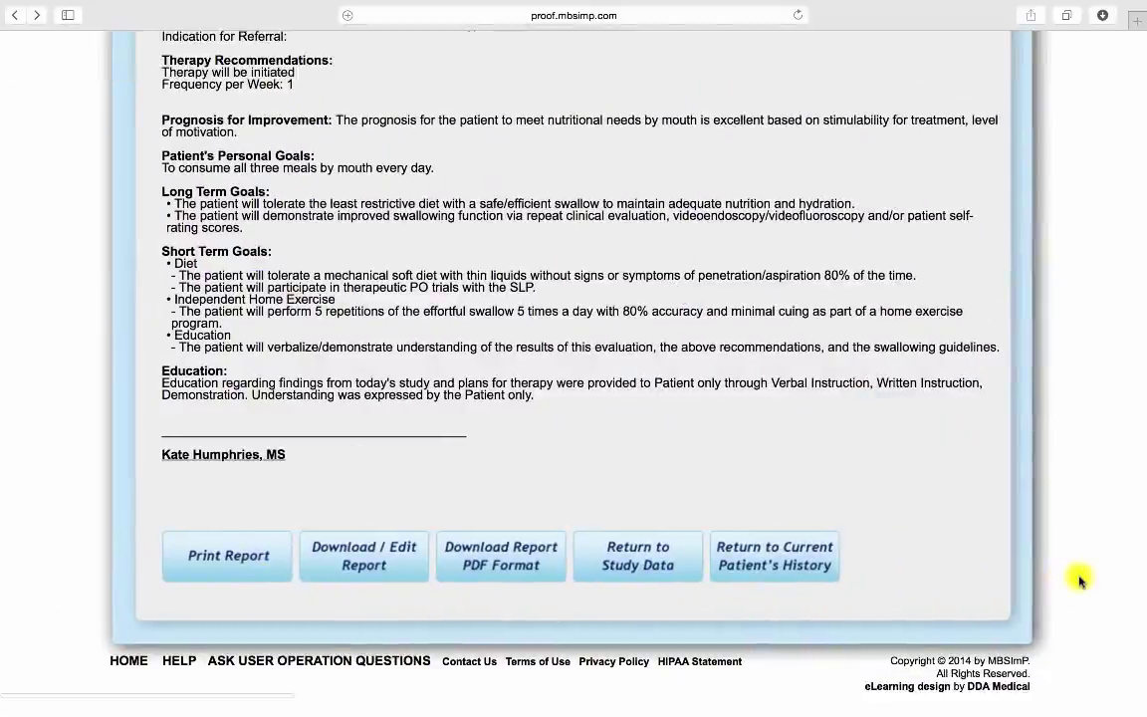
scroll(1080, 580, "up", 20)
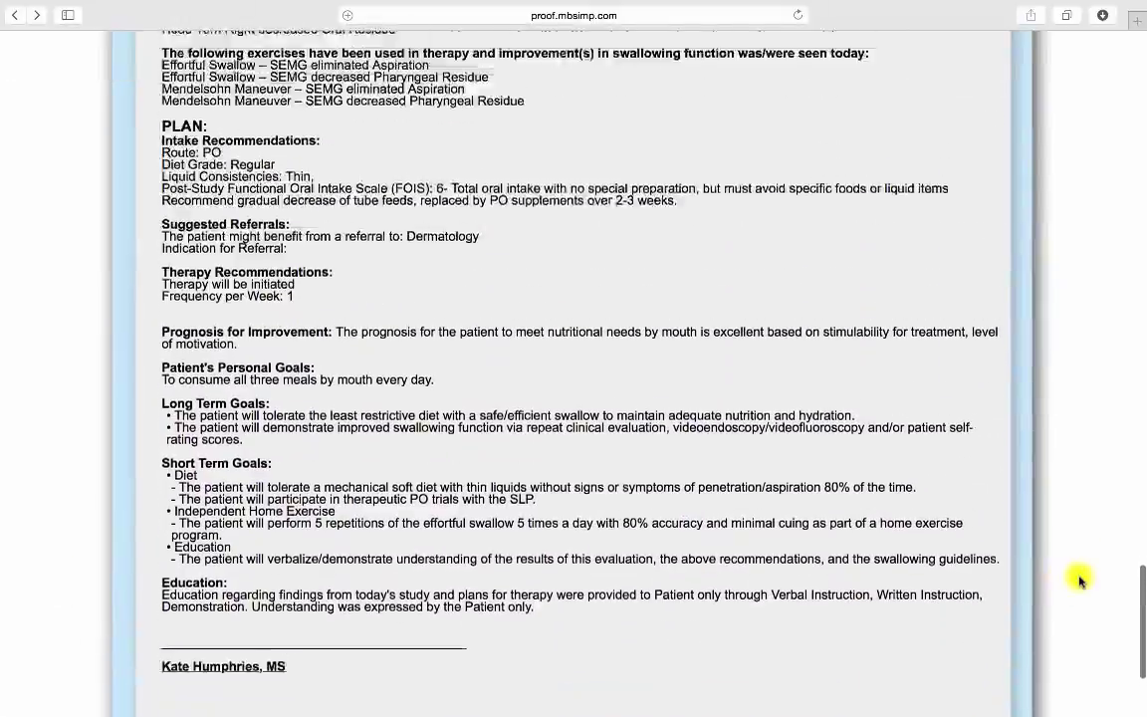
scroll(1081, 580, "up", 20)
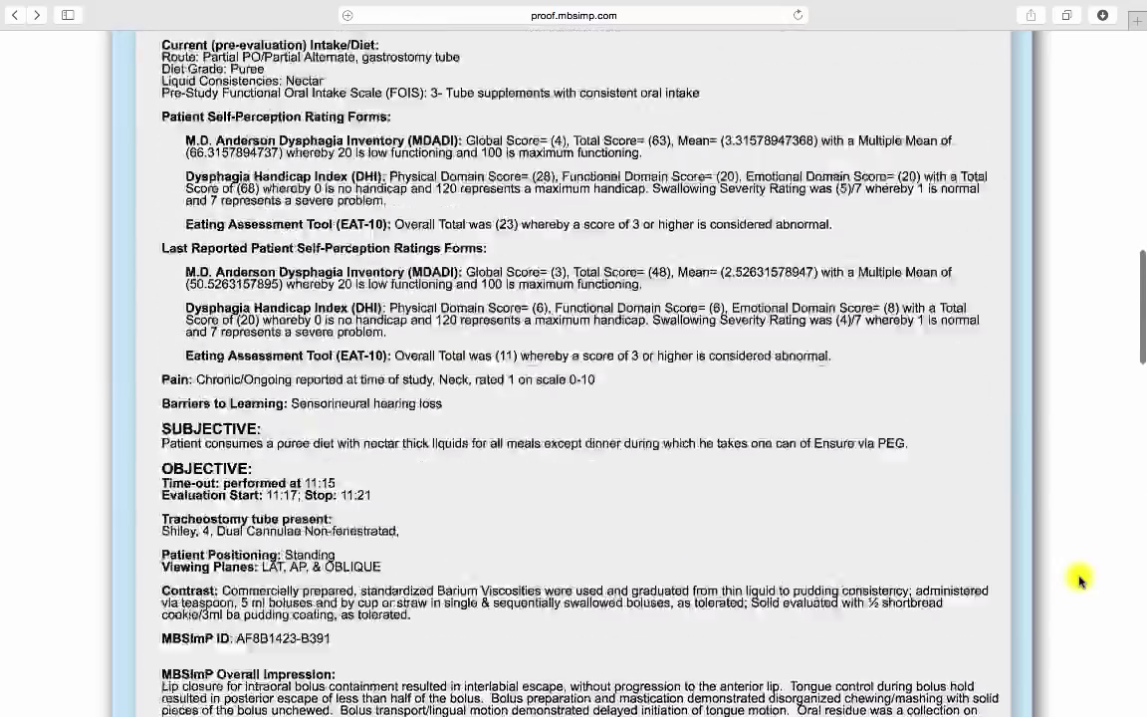